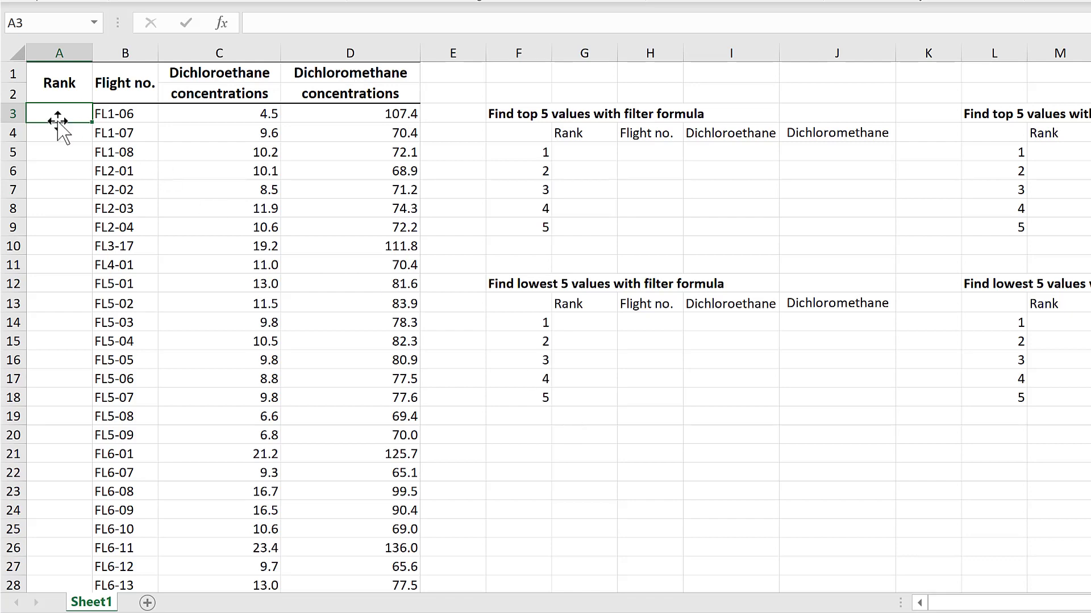
Start a RANK.AVG formula across the Rank cells A3:A29 with D3:D29 as the number argument.
drag(60, 120, 68, 545)
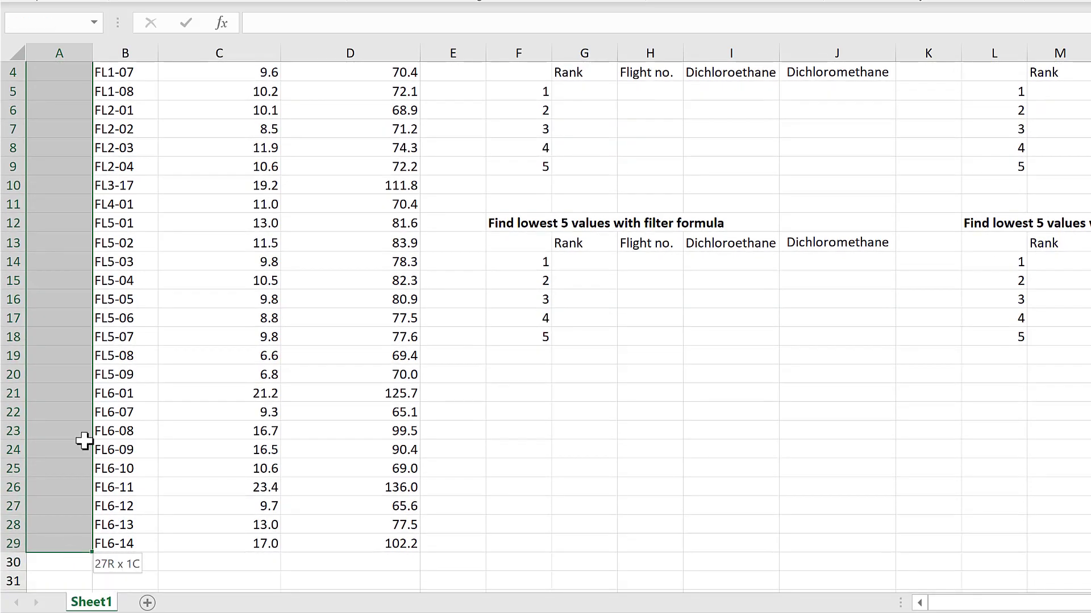
scroll(80, 446, up, 1)
click(277, 23)
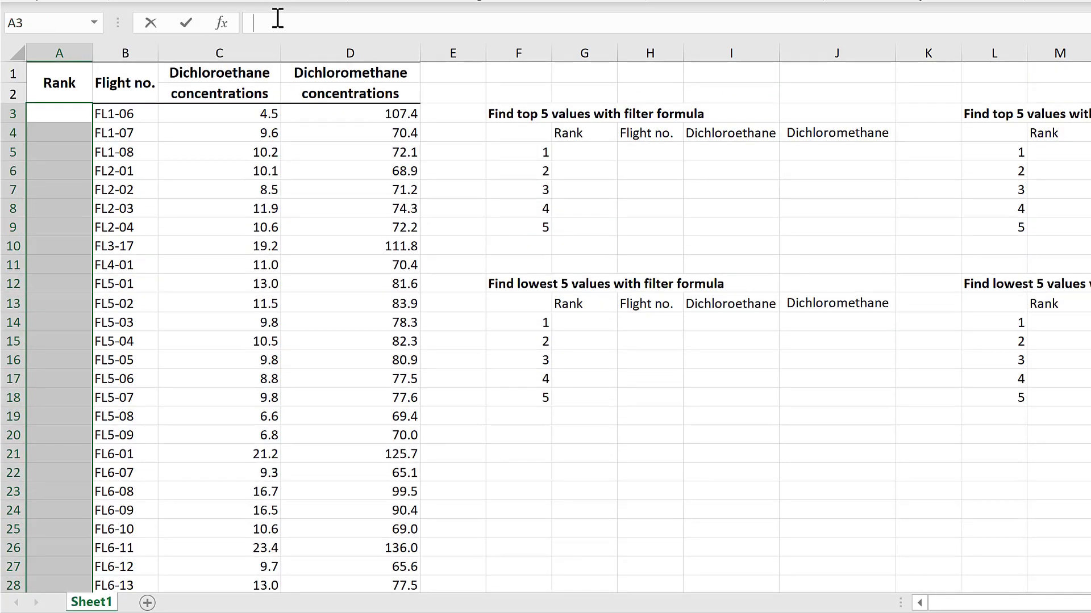
text(=rank.av)
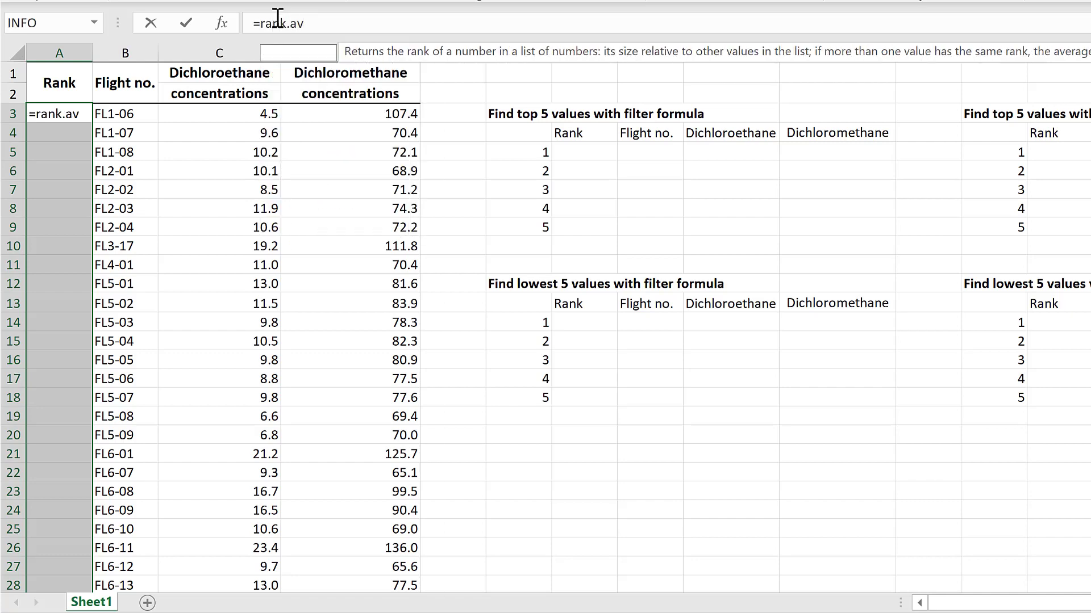
key(Tab)
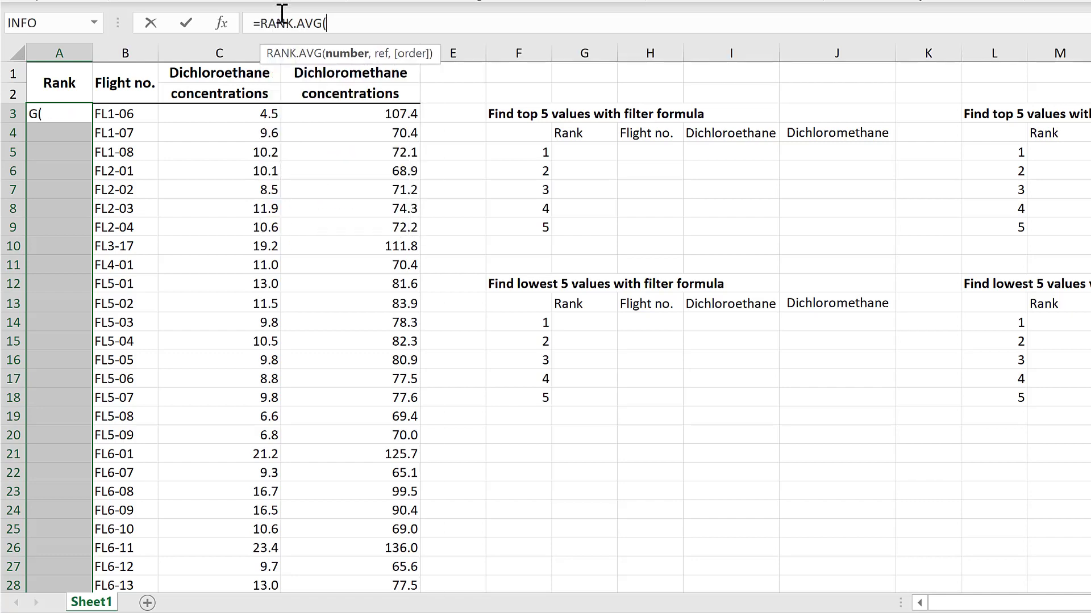
click(337, 114)
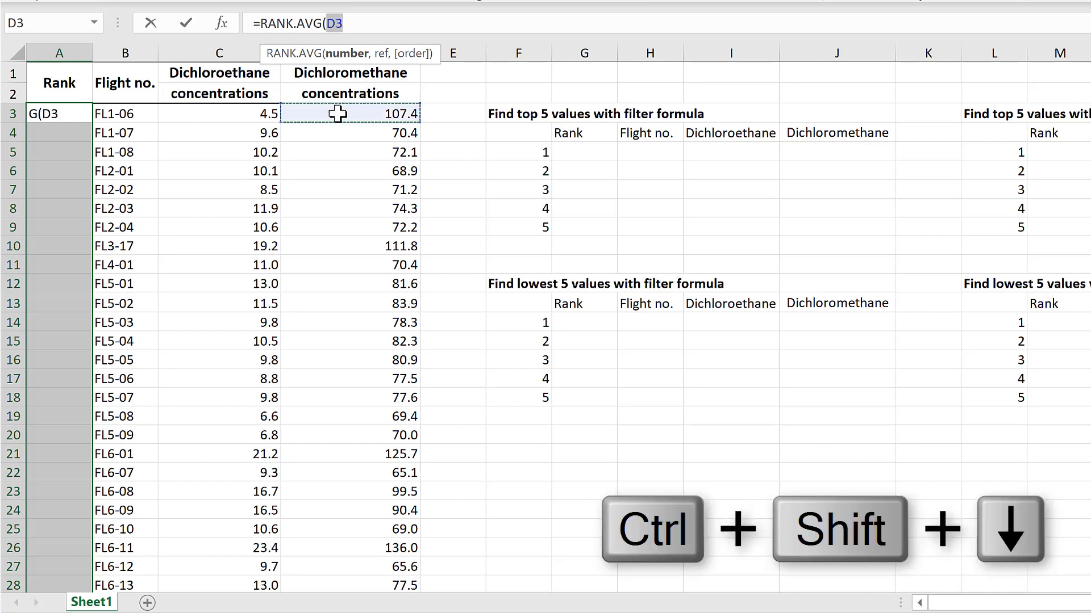
key(ctrl+shift+Down)
scroll(337, 113, up, 1)
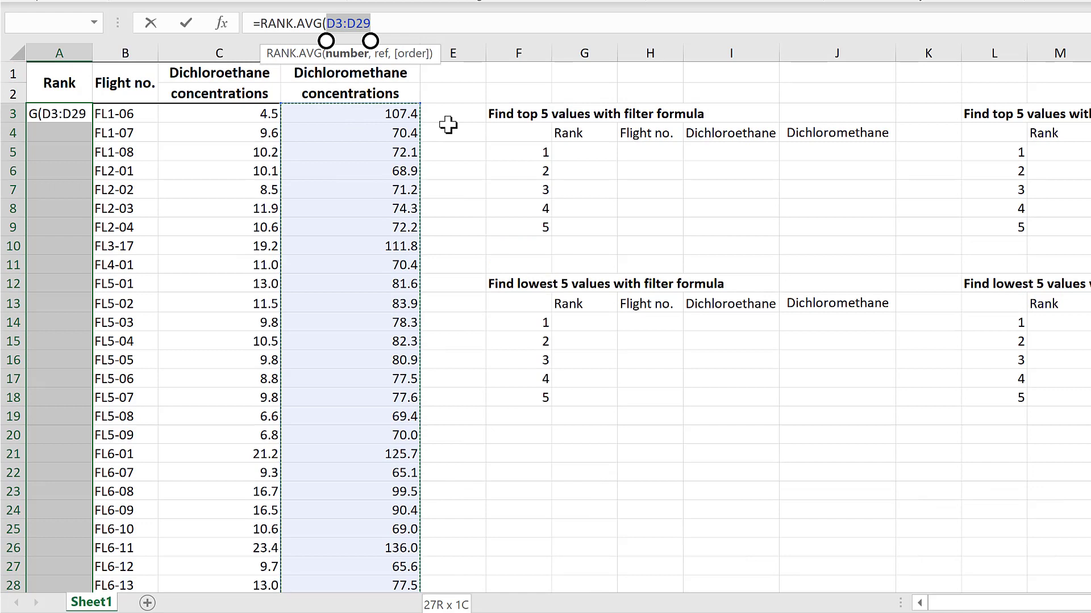
click(382, 22)
text(,)
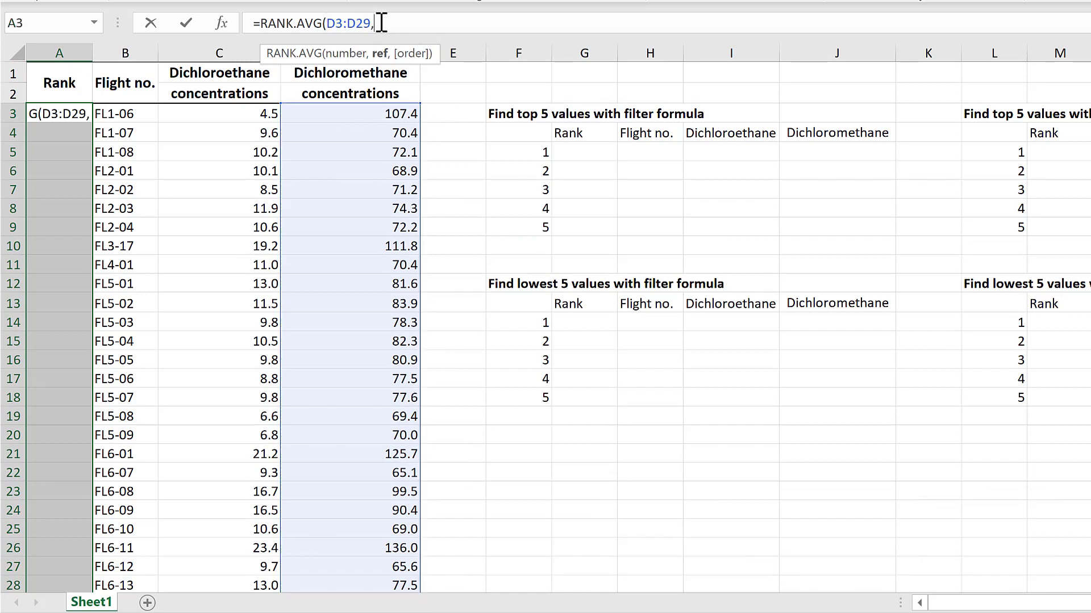
Complete the rank formula with D3:D29 as the reference and 0 (Descending) as the order, and enter it as an array formula.
click(325, 111)
key(ctrl+shift+Down)
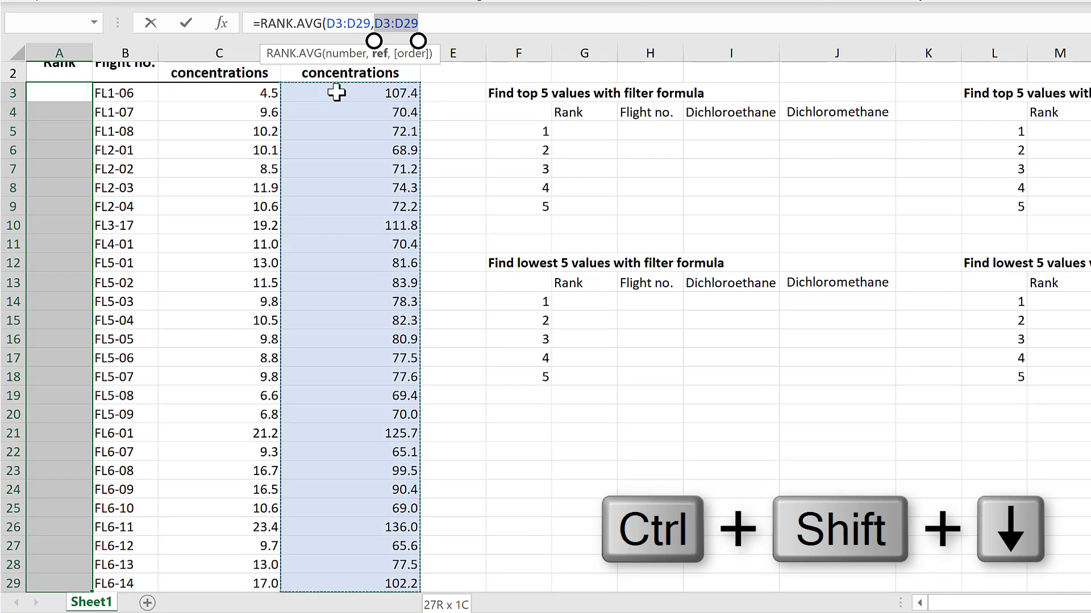
click(437, 24)
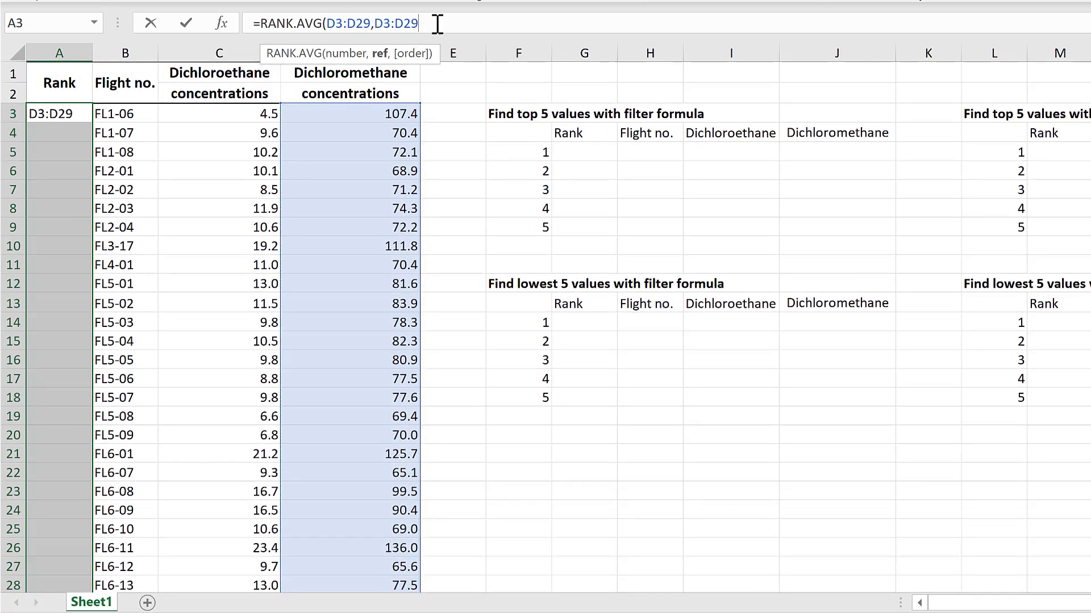
text(,)
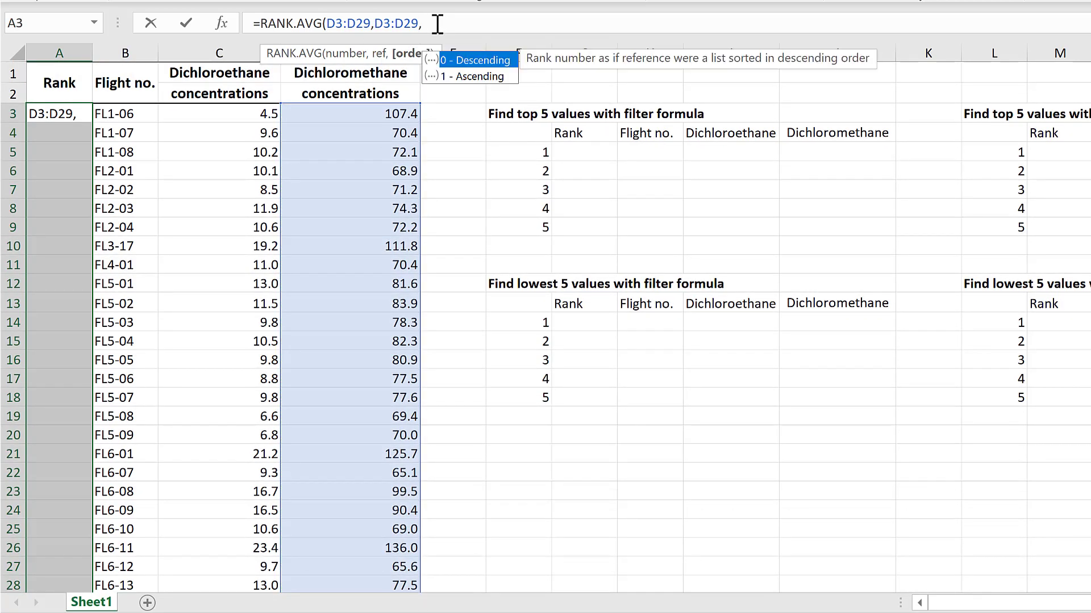
double_click(476, 61)
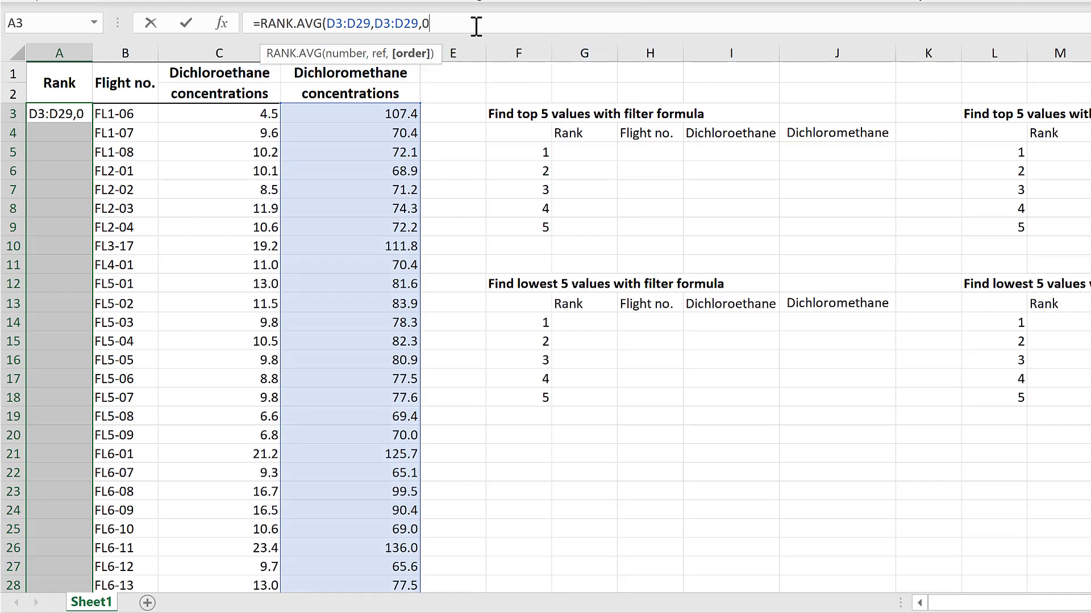
text())
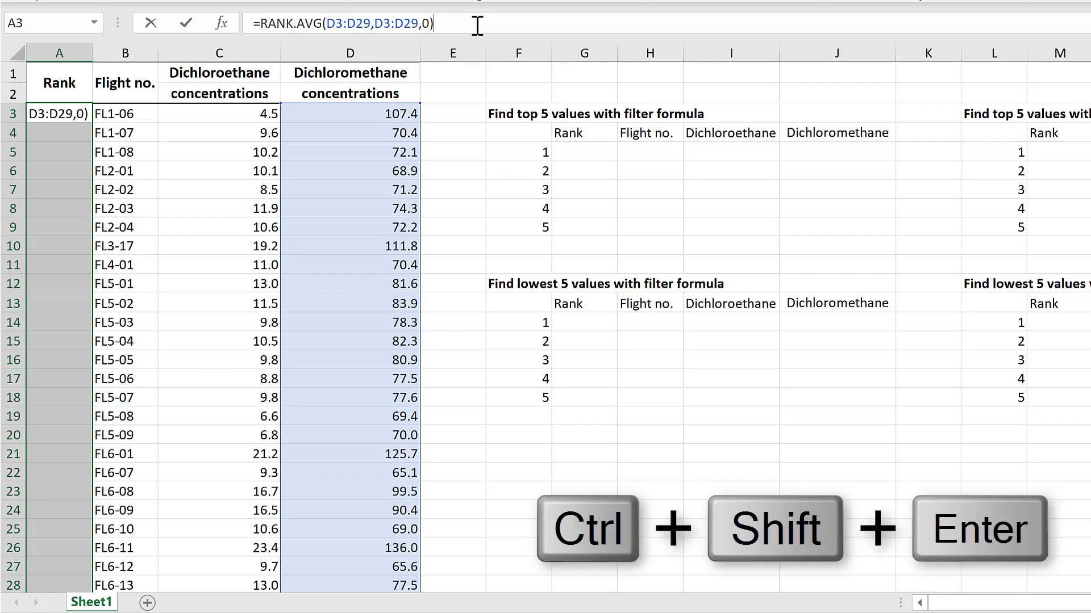
key(ctrl+shift+Return)
Compare the ranks in column A with the dichloromethane concentrations in rows 3, 26 and 21.
click(61, 490)
scroll(62, 488, down, 1)
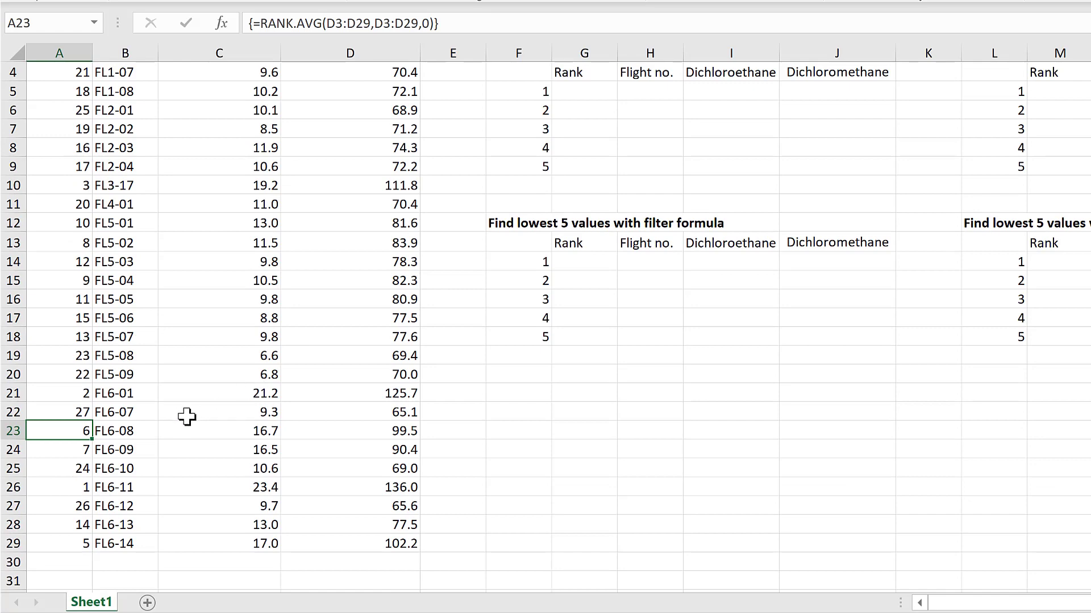
scroll(187, 417, up, 1)
scroll(186, 417, down, 1)
scroll(85, 372, up, 1)
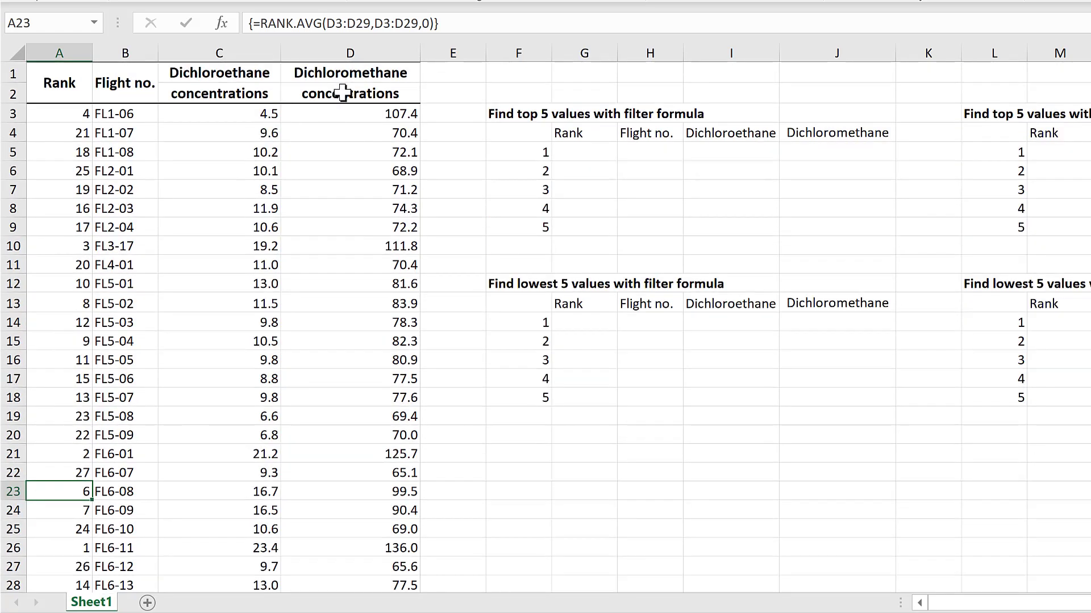
click(346, 108)
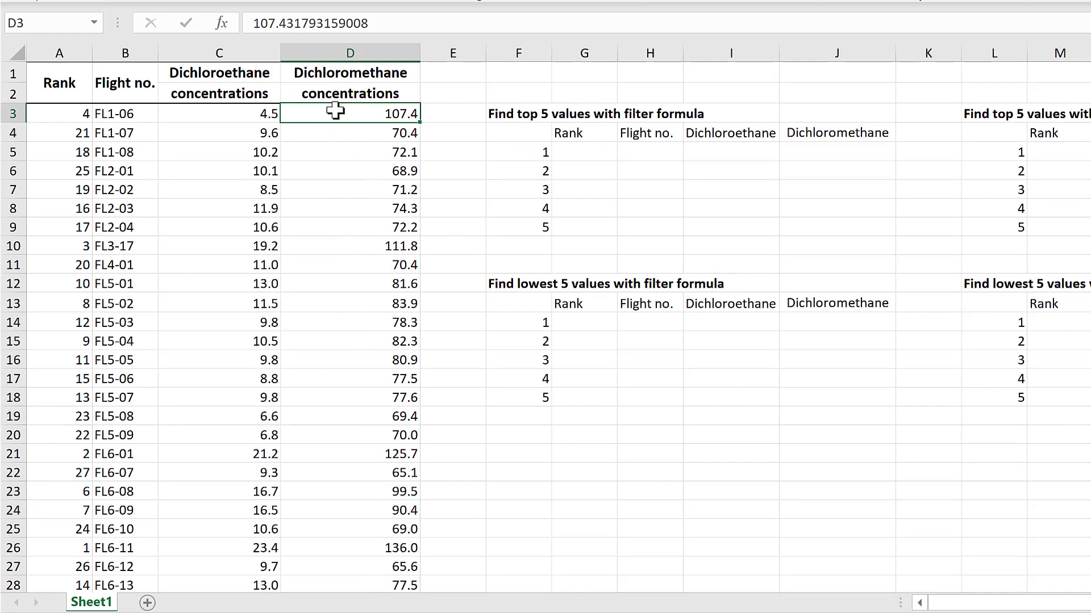
click(41, 108)
scroll(49, 229, down, 2)
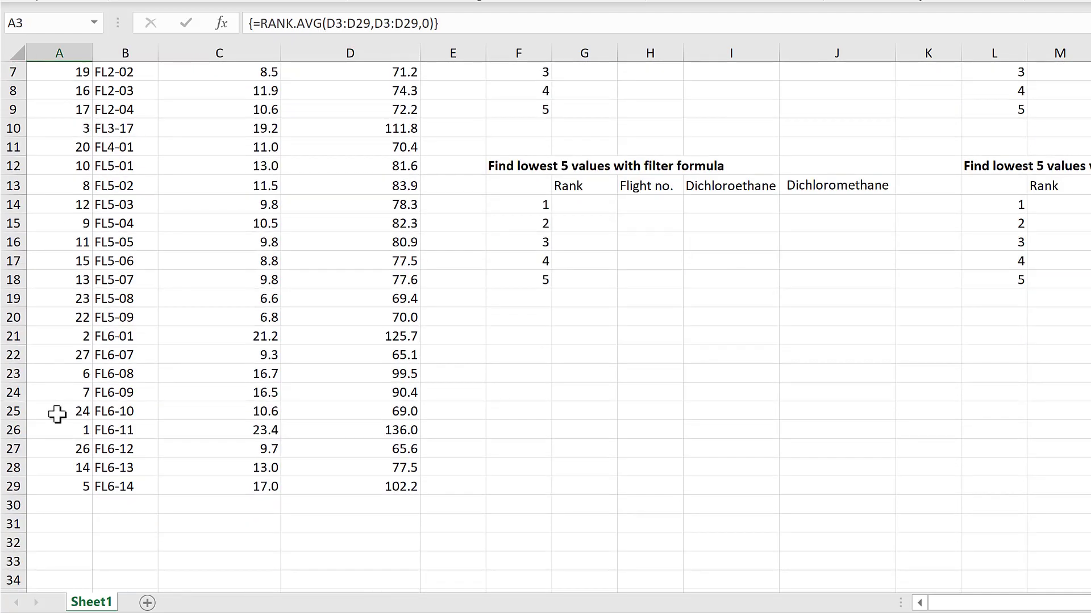
click(54, 430)
click(336, 432)
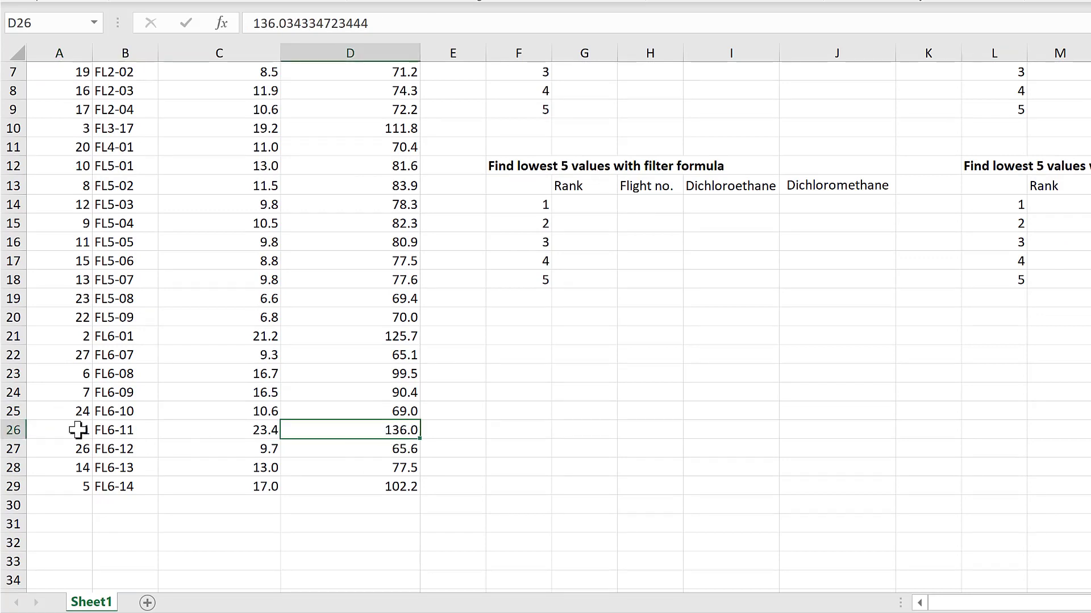
click(59, 435)
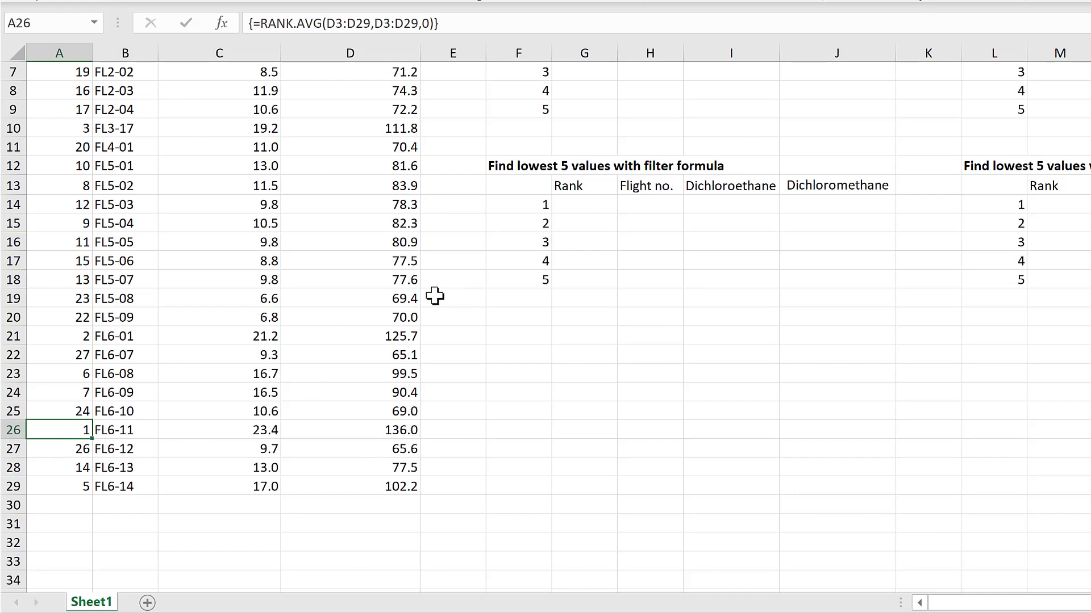
click(389, 337)
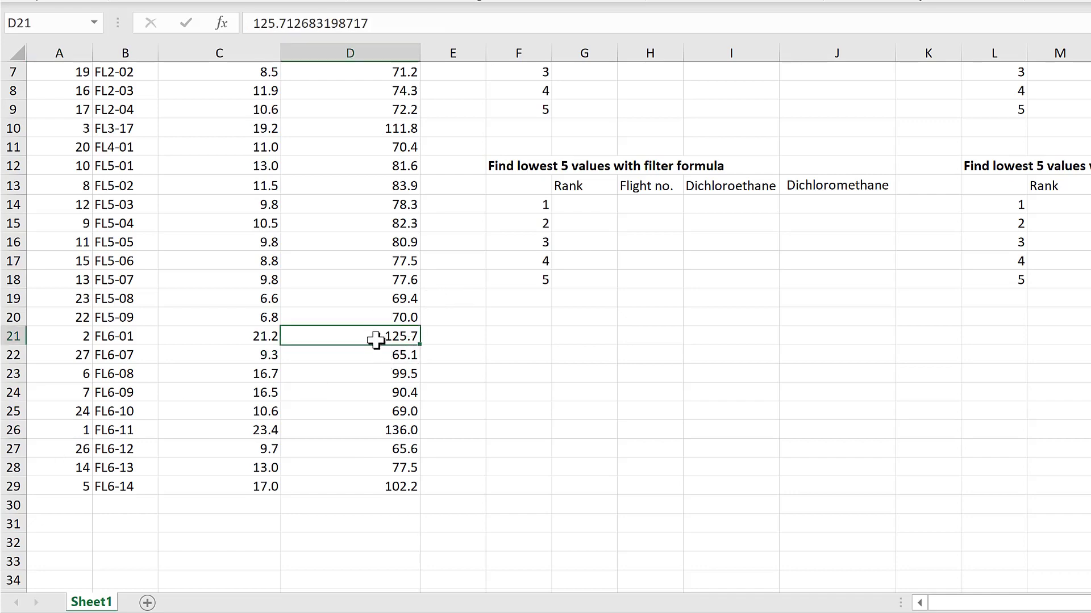
click(67, 334)
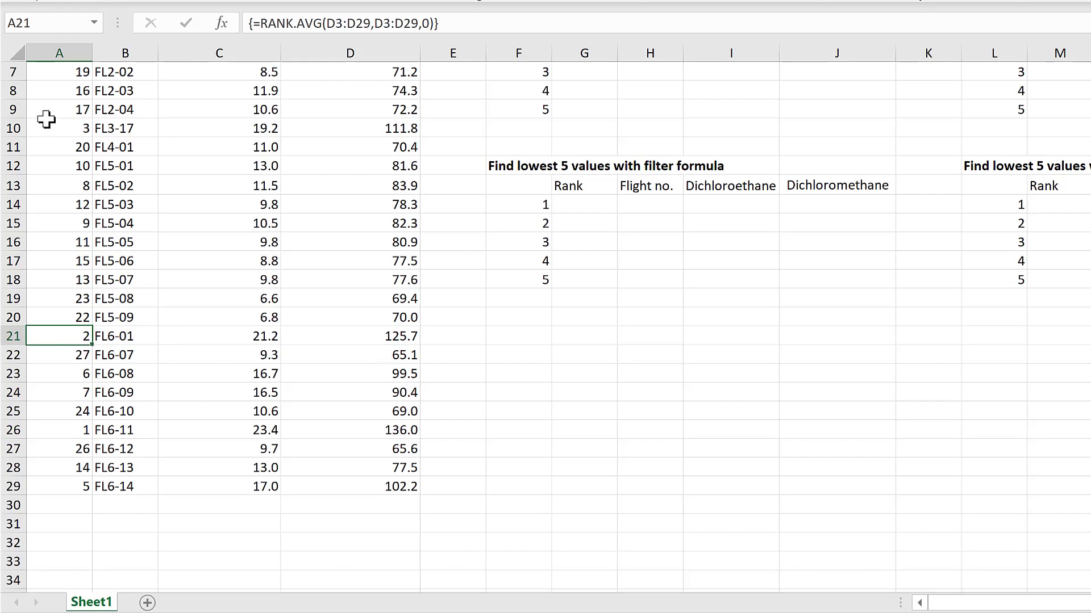
Start a FILTER formula in G5 of the top 5 table with A3:D29 as the array argument.
scroll(389, 272, up, 2)
click(559, 151)
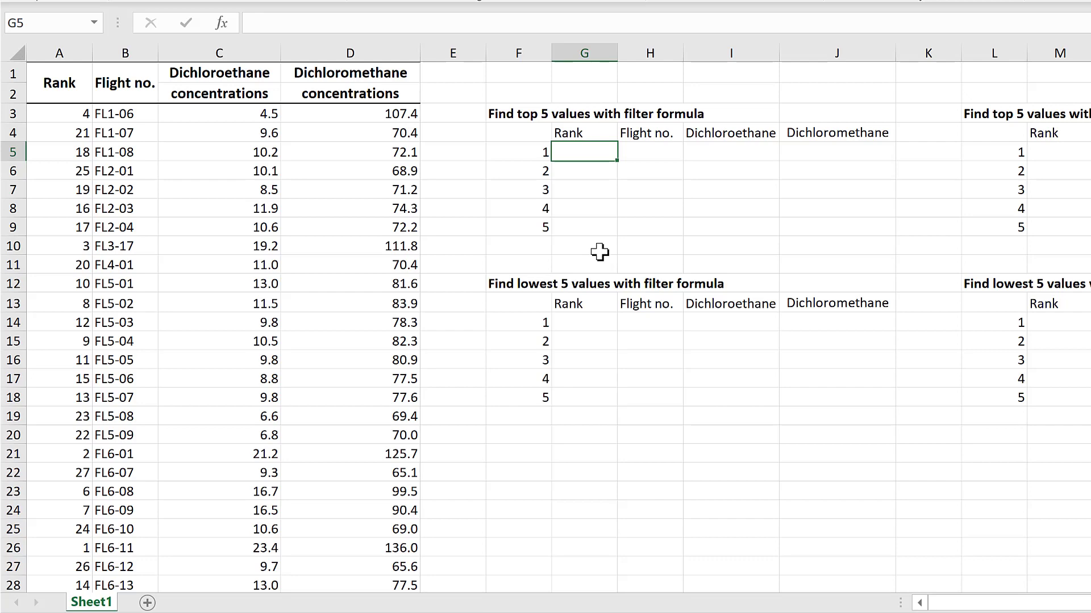
text(=filter)
key(Tab)
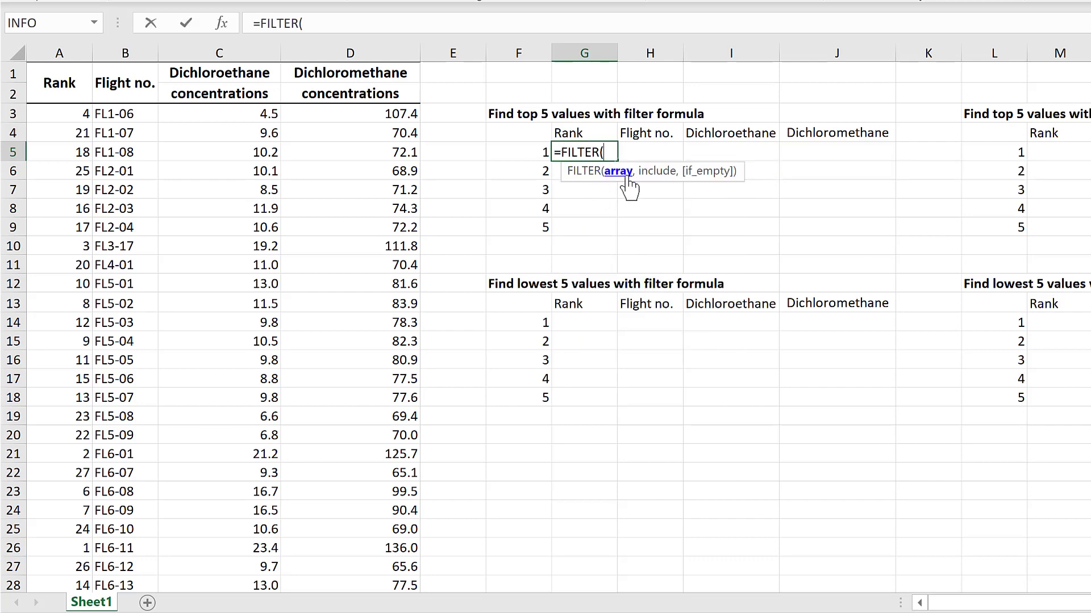
click(84, 132)
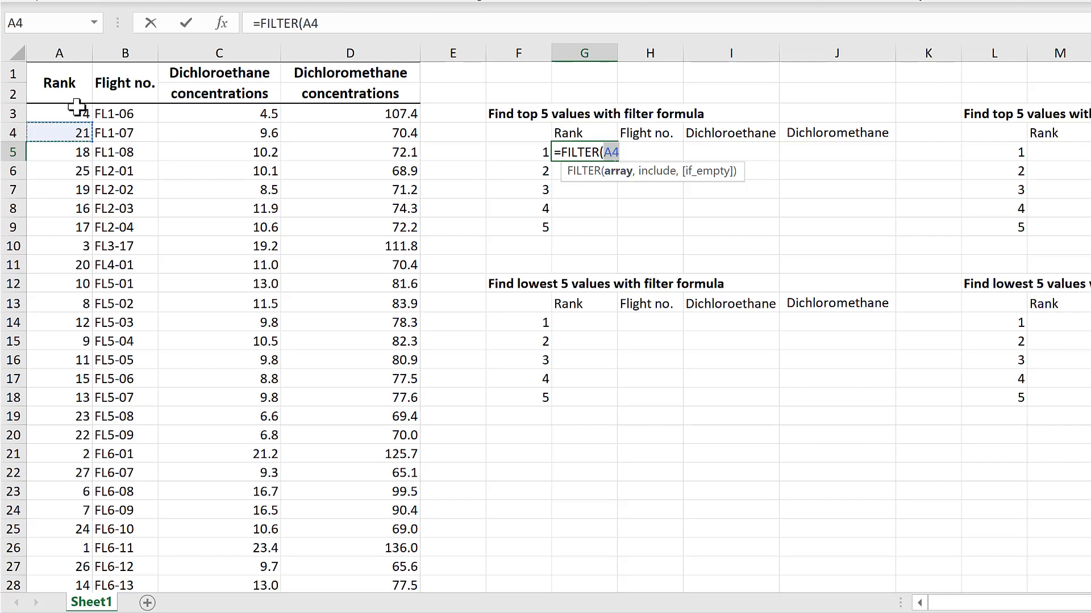
click(77, 107)
key(ctrl+shift+Right)
key(ctrl+shift+Down)
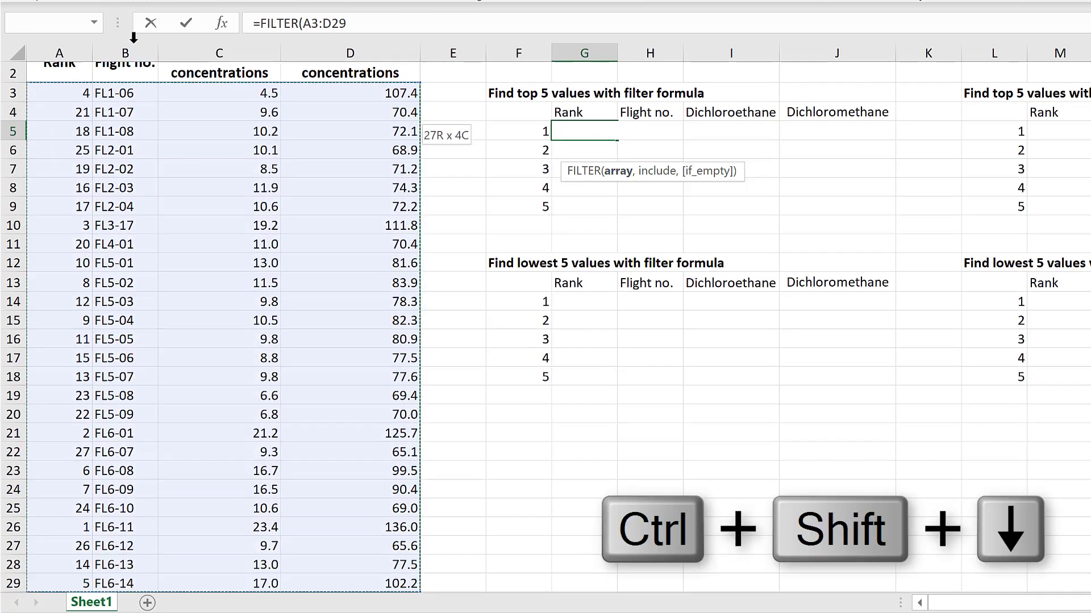
scroll(216, 46, up, 1)
click(385, 29)
text(,)
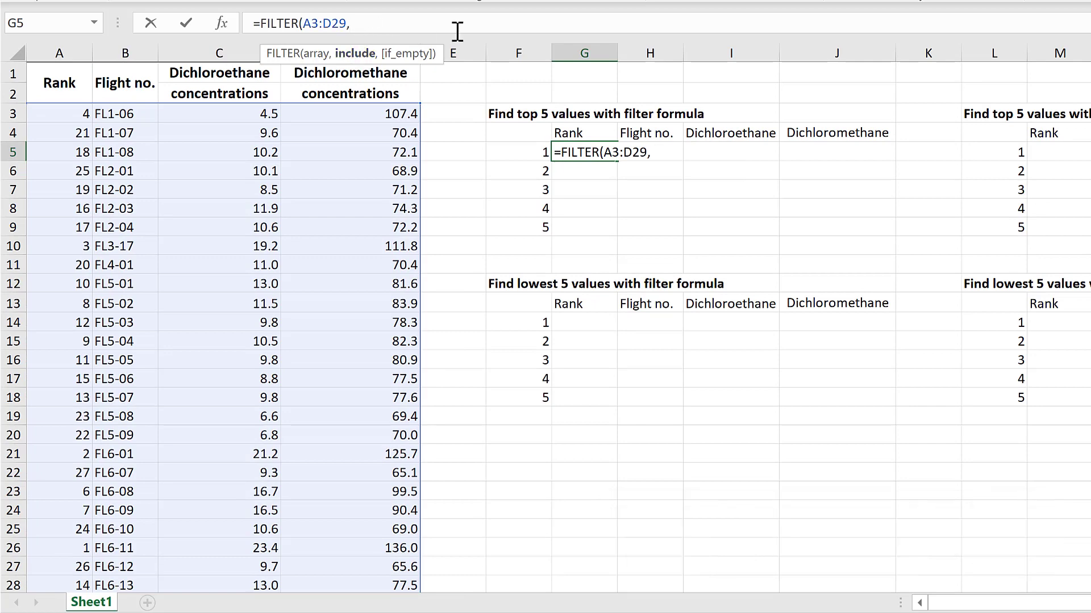
Nest RANK.AVG in the FILTER include argument with D3:D29 as its number argument.
text(rank.avg)
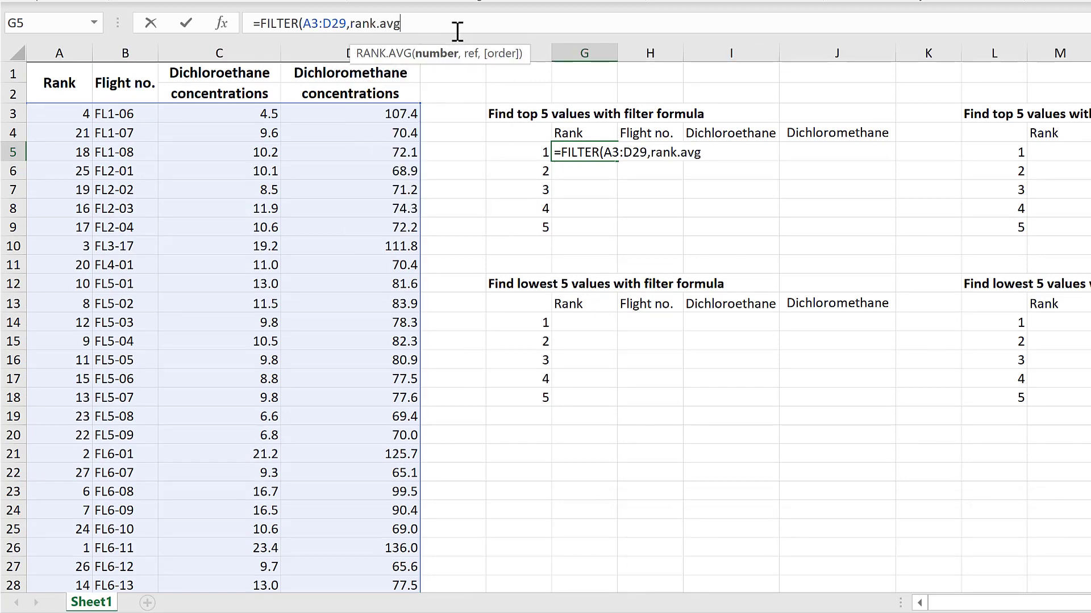
key(Tab)
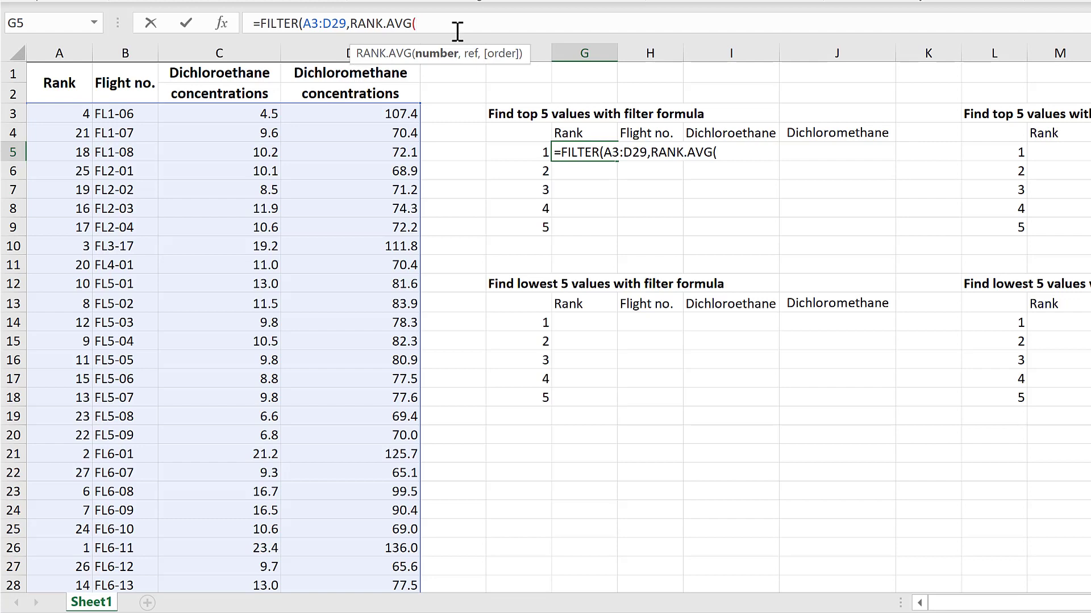
click(353, 114)
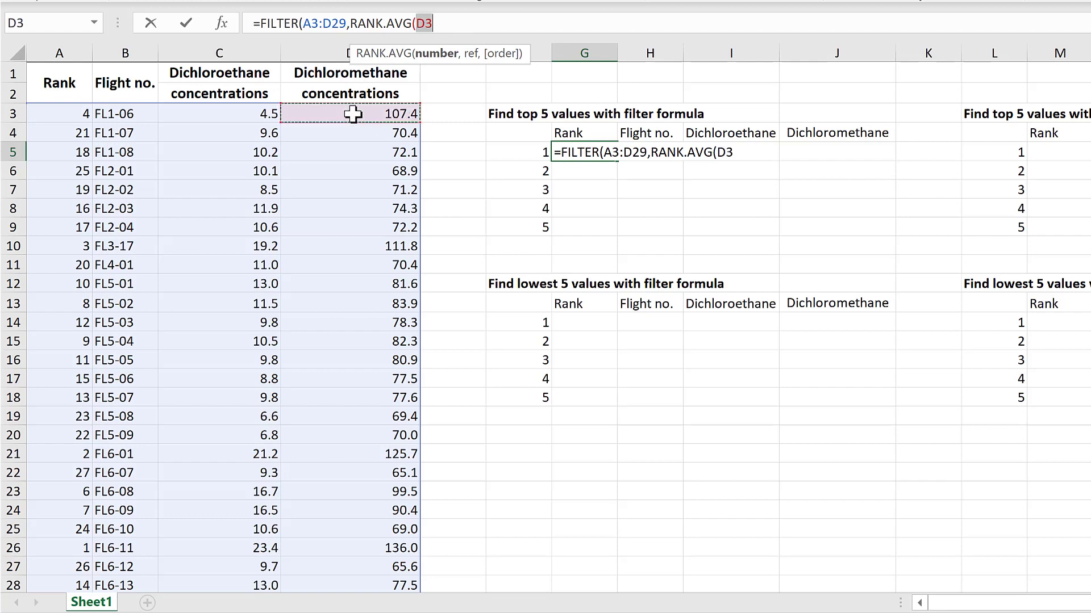
key(ctrl+shift+Down)
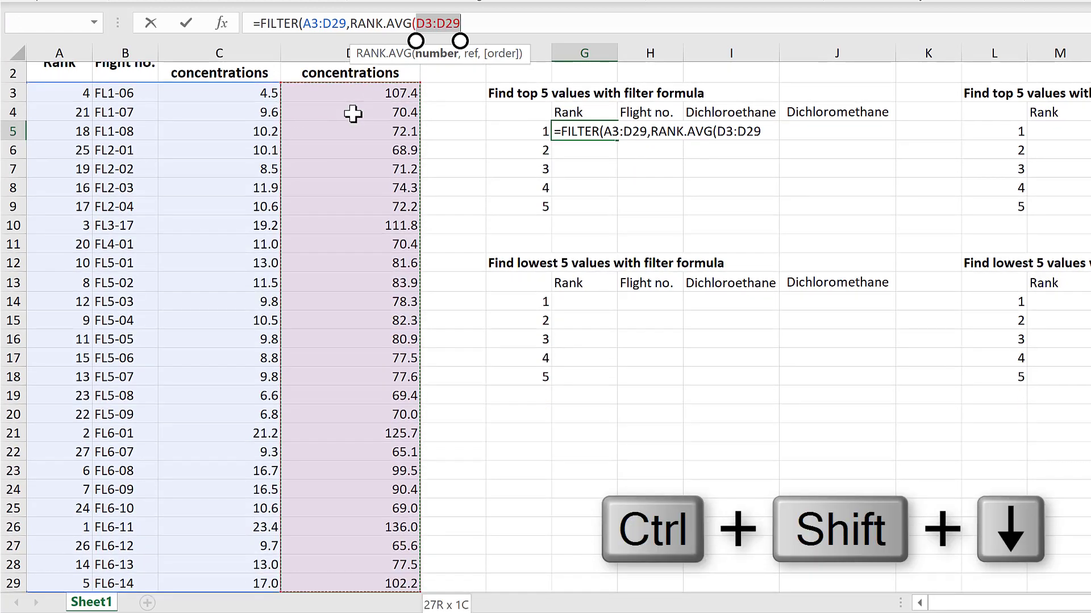
scroll(390, 112, up, 1)
click(493, 17)
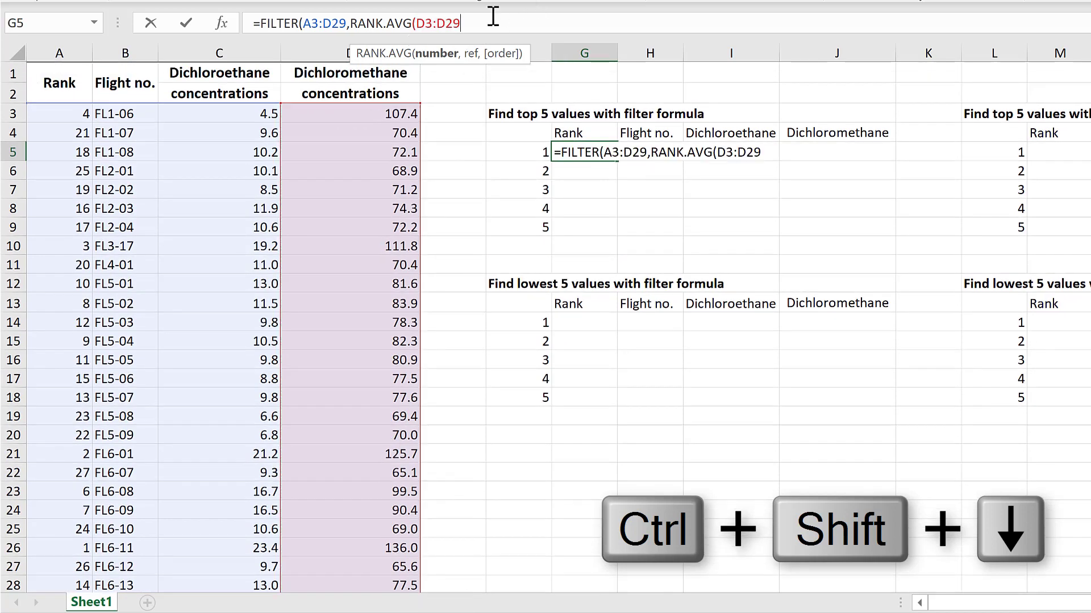
text(,)
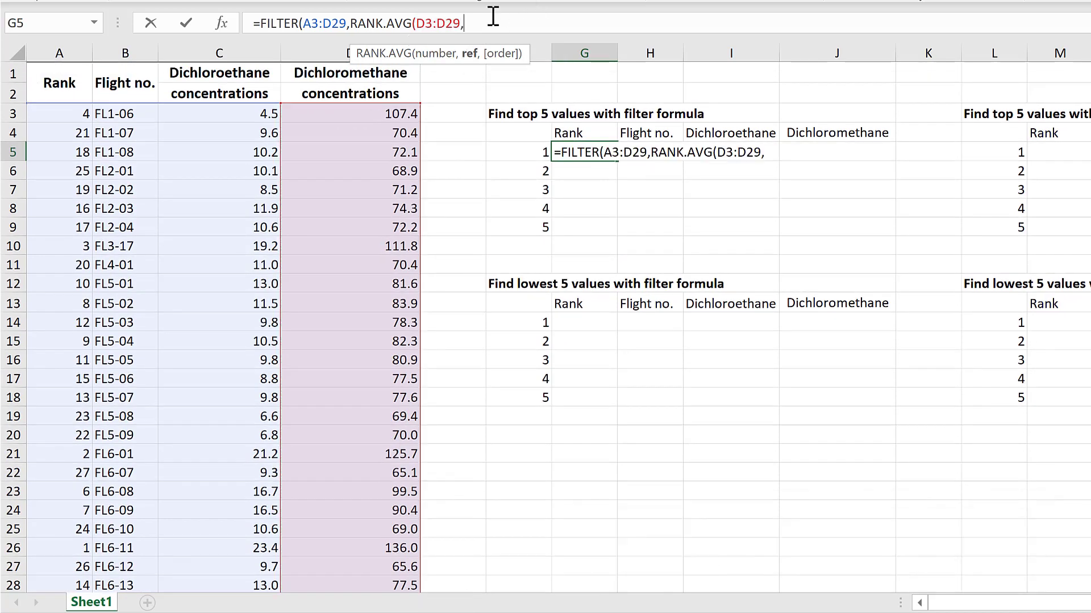
Add D3:D29 as the nested RANK.AVG reference and 0 (Descending) as its order.
click(373, 114)
key(ctrl+shift+Down)
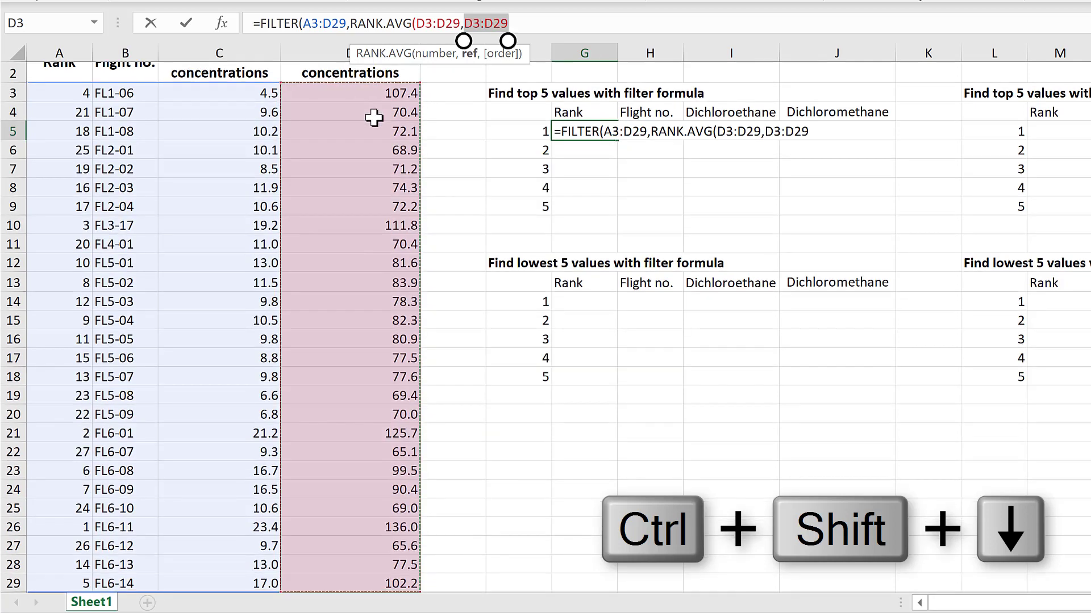
scroll(374, 117, up, 1)
click(526, 20)
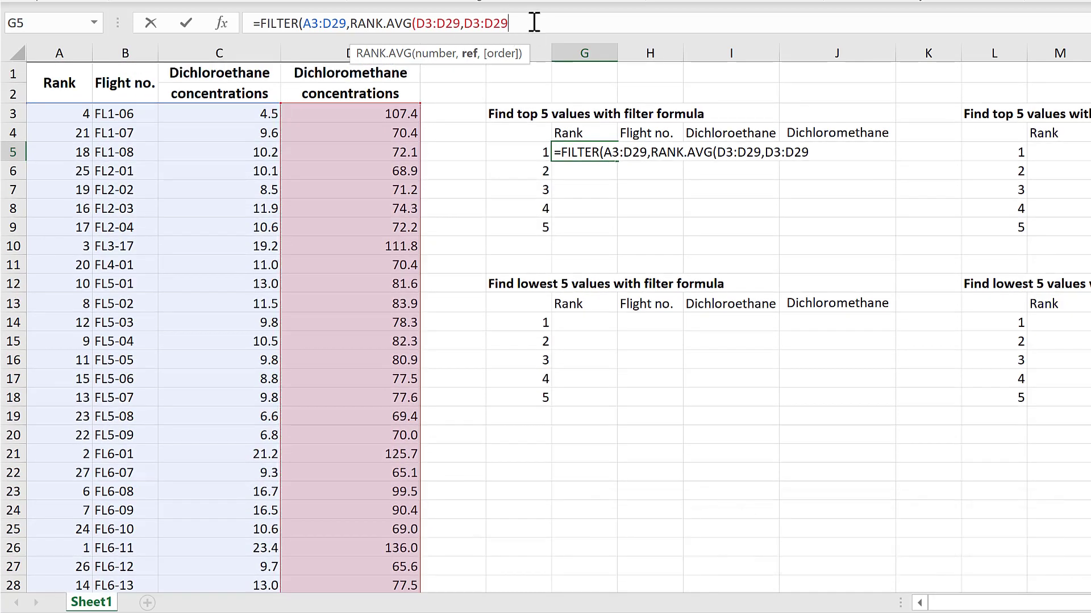
text(,)
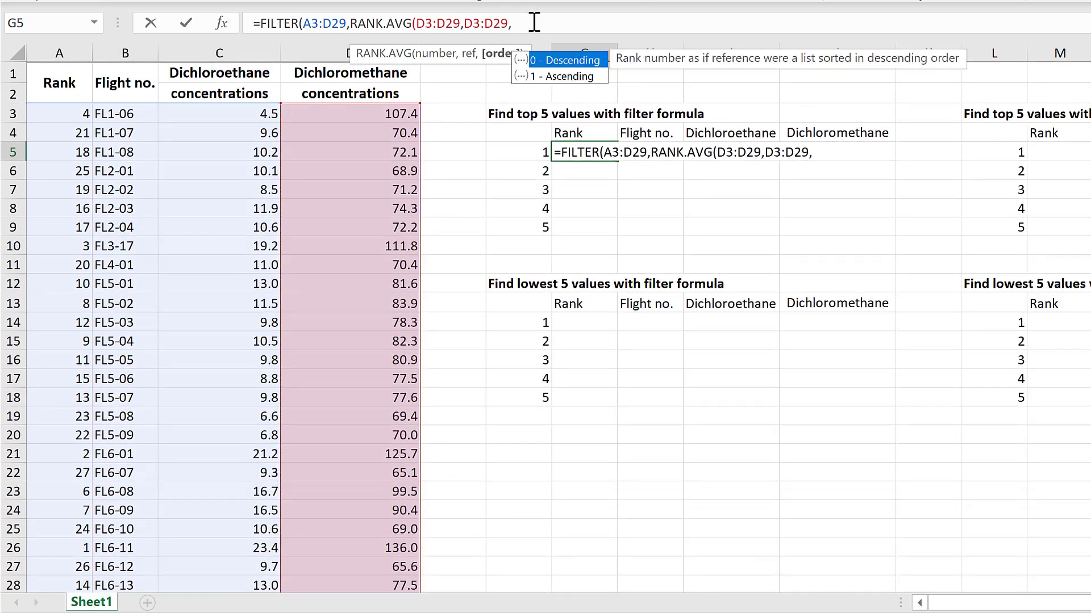
double_click(551, 61)
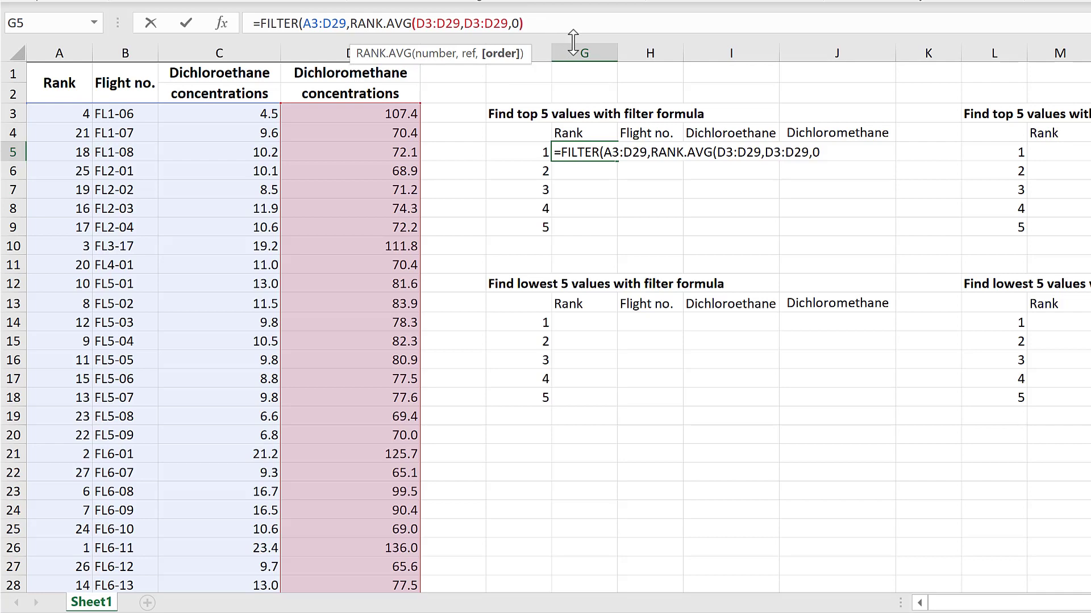
Complete the G5 FILTER formula by limiting the RANK.AVG condition to <=5 and enter it.
text()<=5)
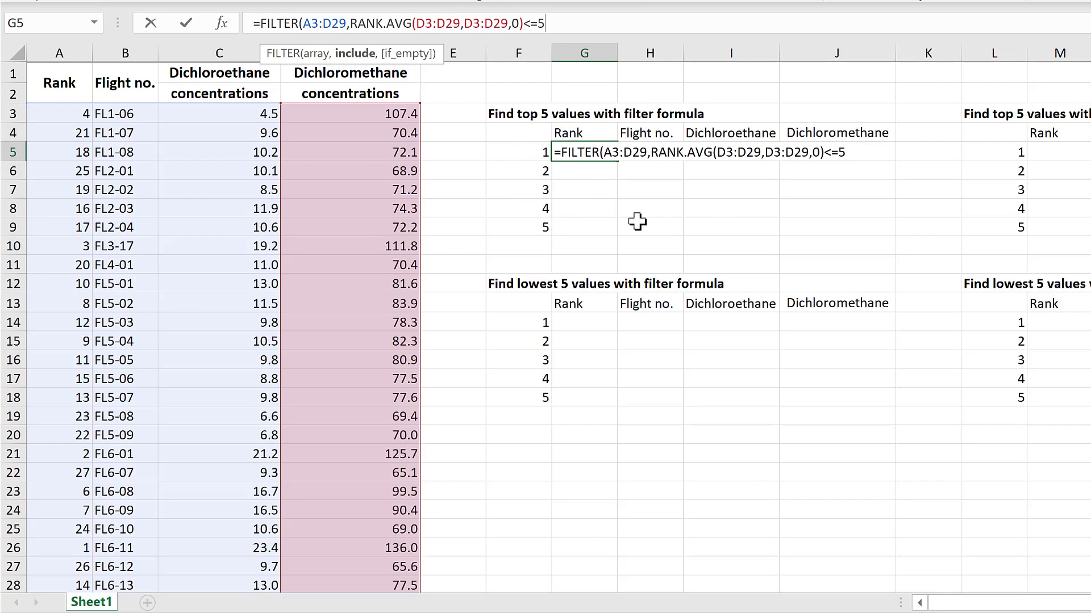
text())
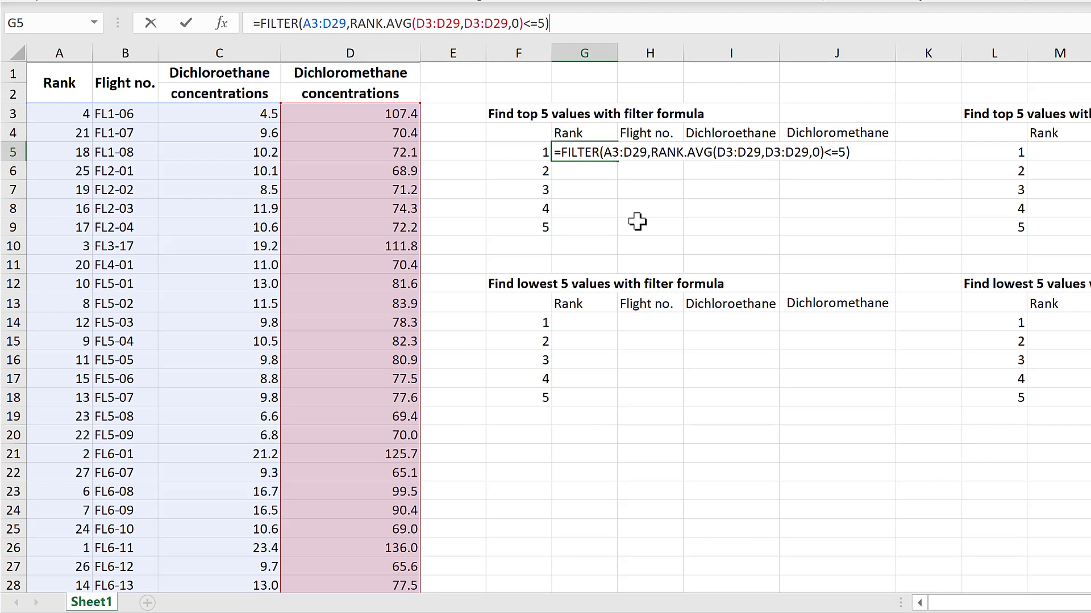
key(Return)
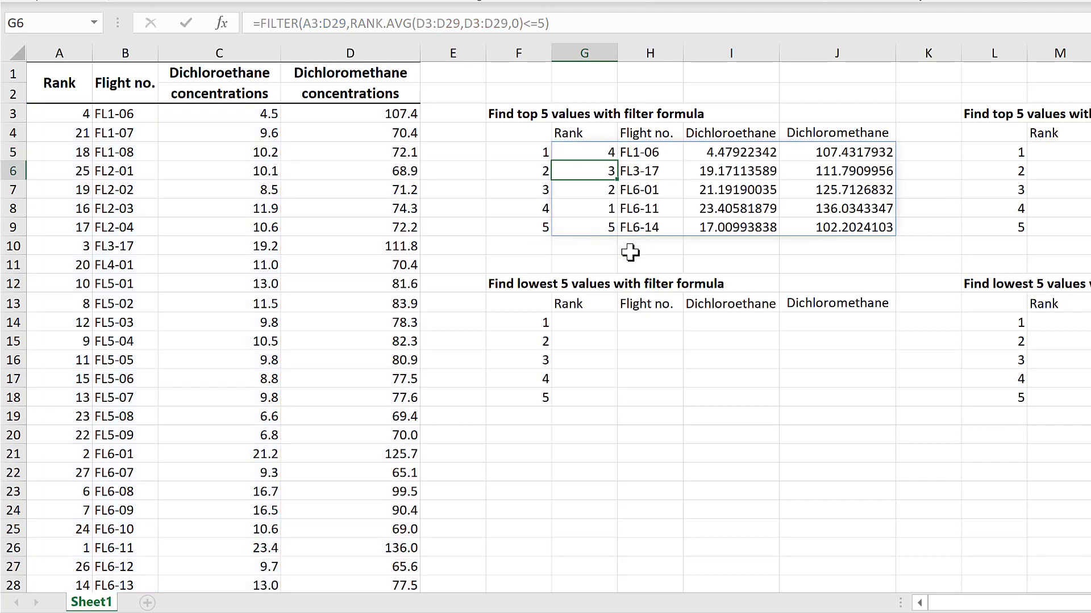
Check the order of the ranks, flight details and dichloromethane values returned in the top 5 table.
click(629, 252)
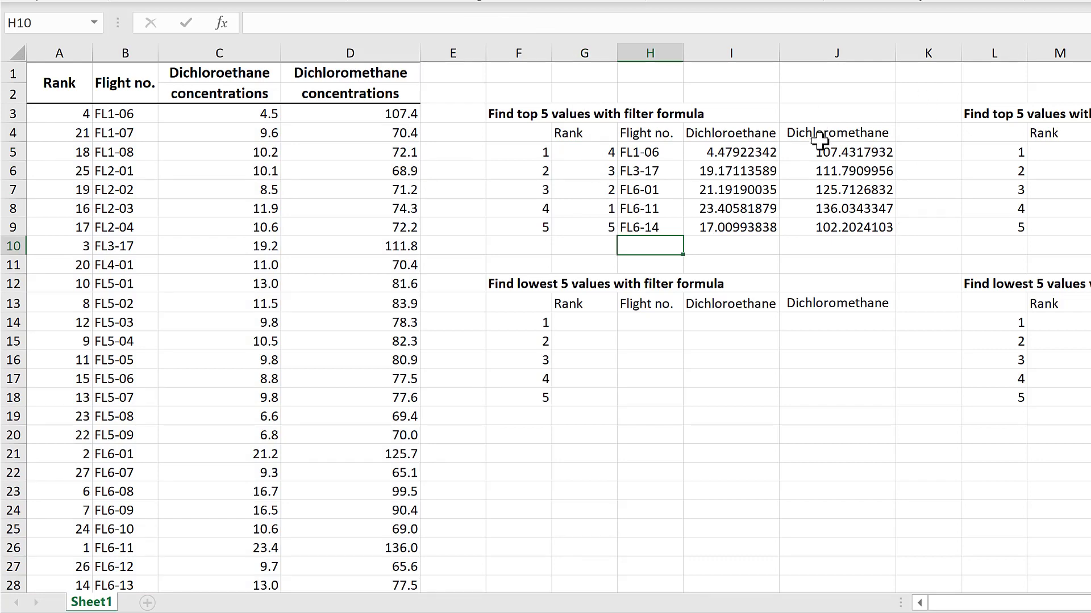
drag(823, 152, 828, 227)
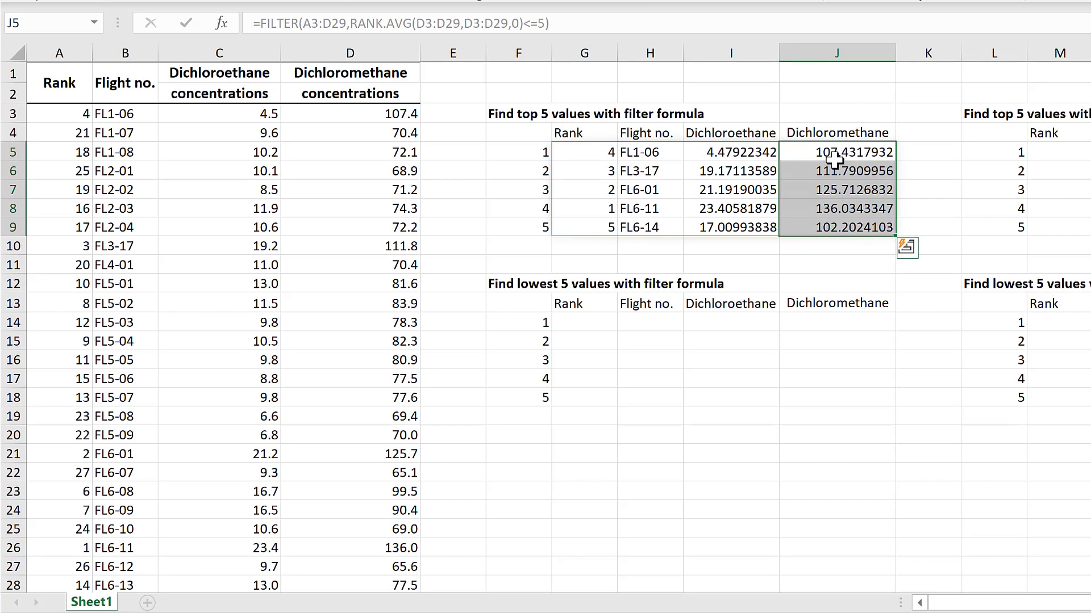
drag(597, 155, 744, 225)
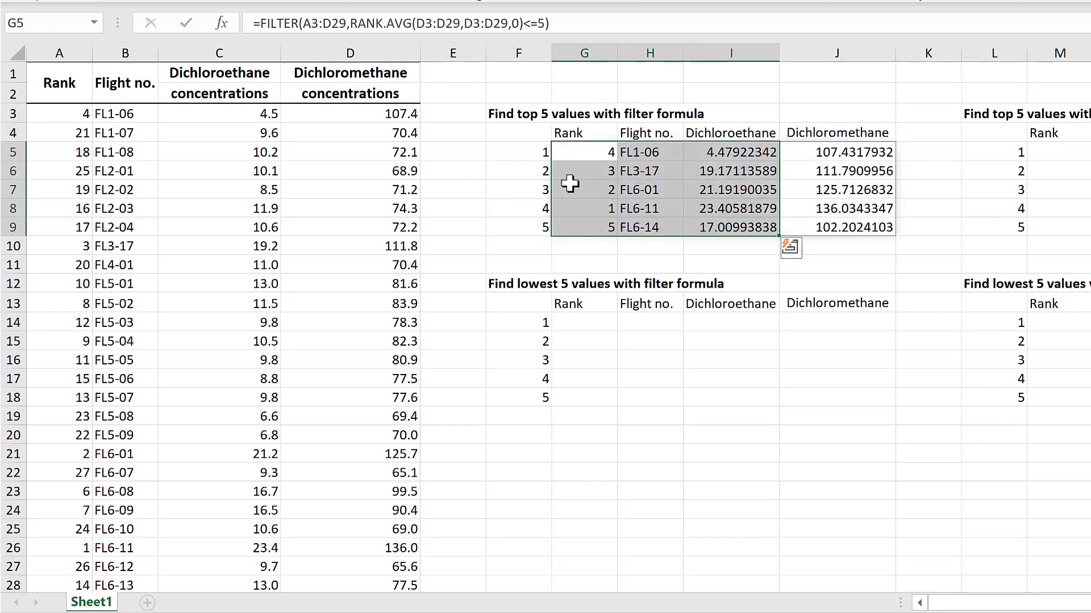
click(597, 254)
drag(565, 149, 568, 227)
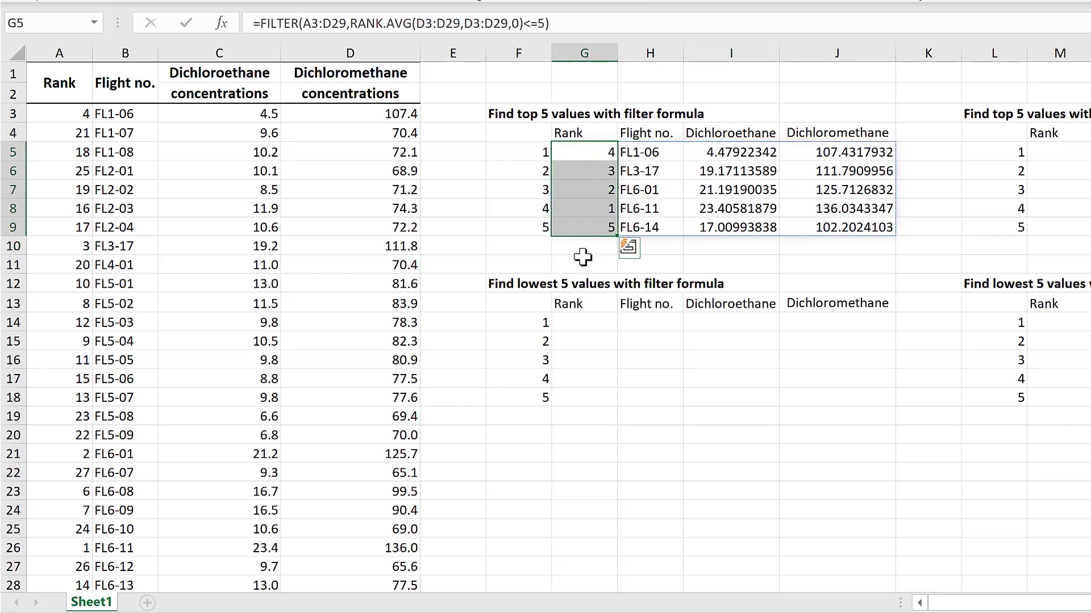
click(577, 248)
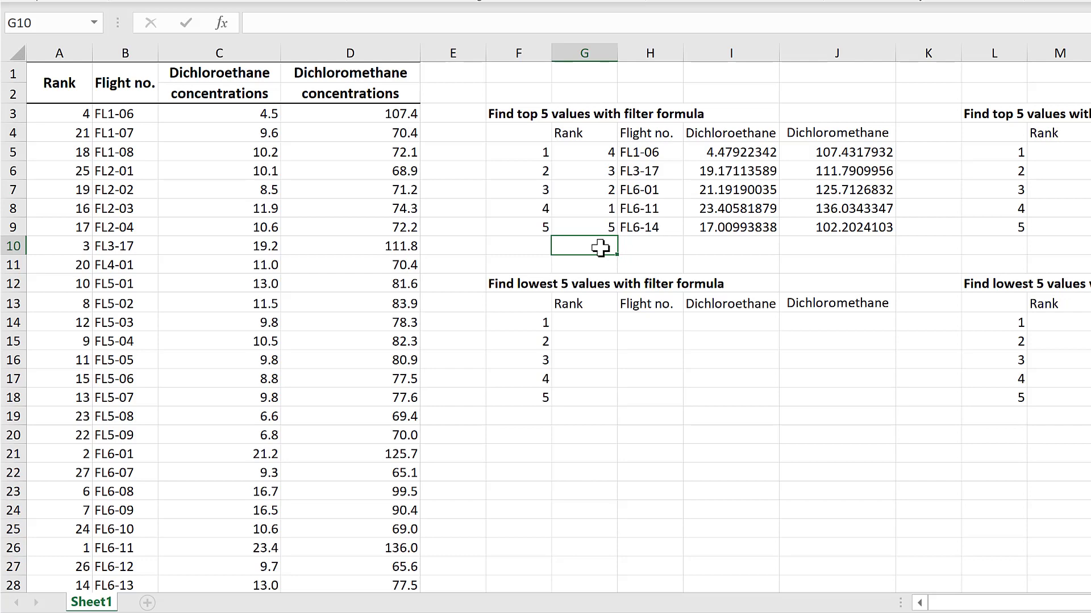
Wrap the FILTER formula in G5 in a SORT function with 4 as the sort index.
click(576, 151)
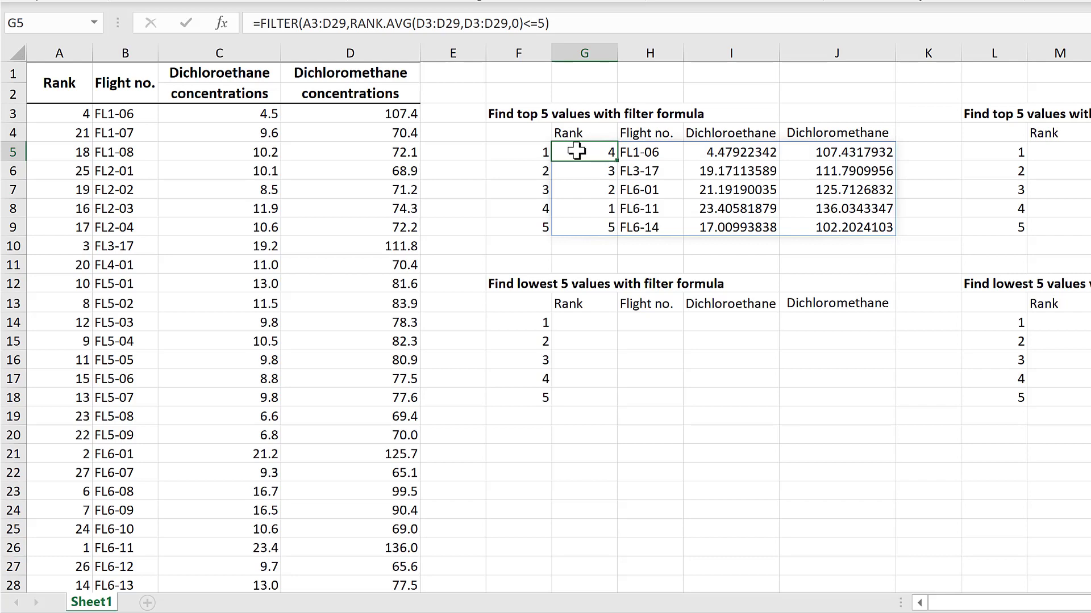
click(261, 28)
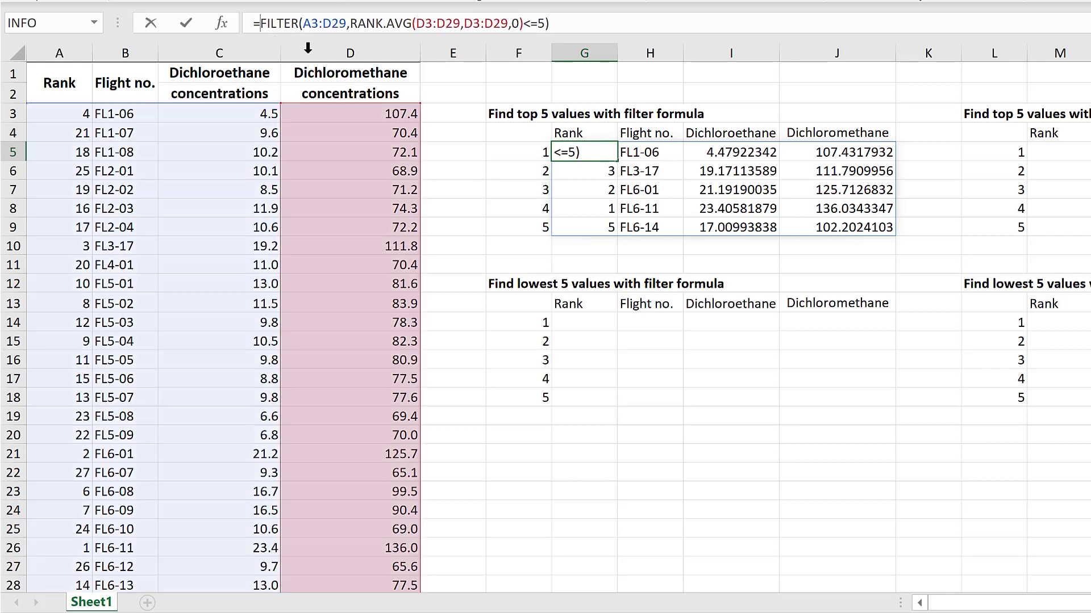
text(SORT()
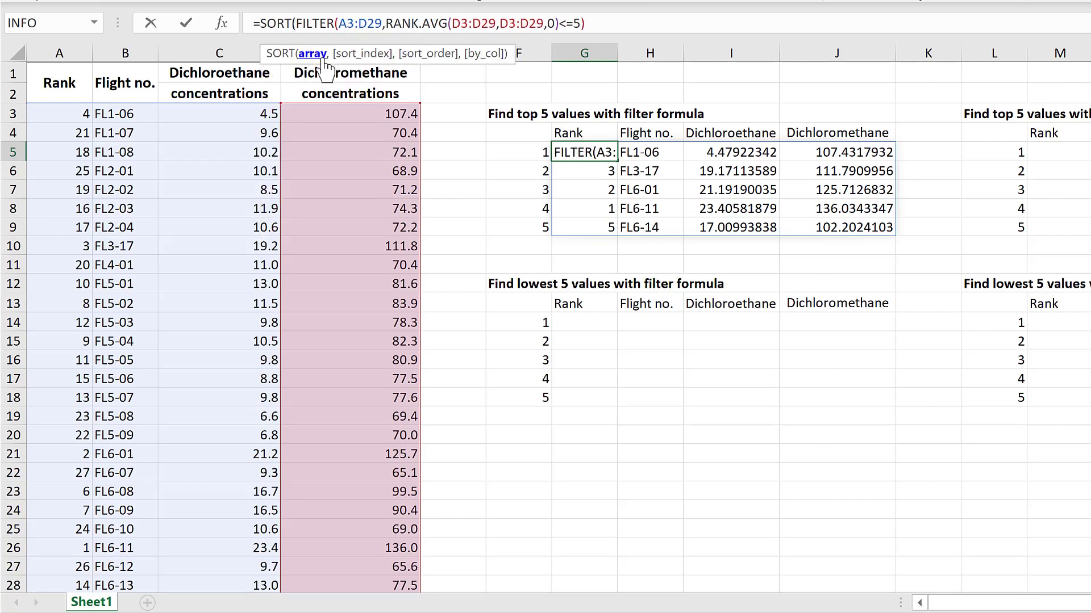
click(600, 15)
text(,4)
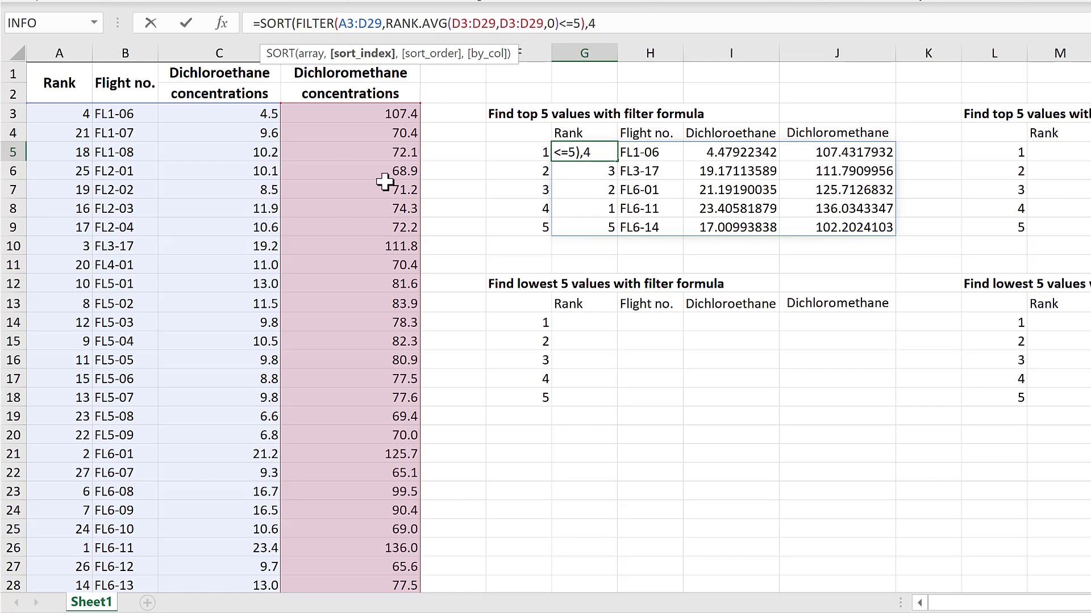
Set the SORT order in the G5 formula to -1 (Descending) and enter the formula.
text(,)
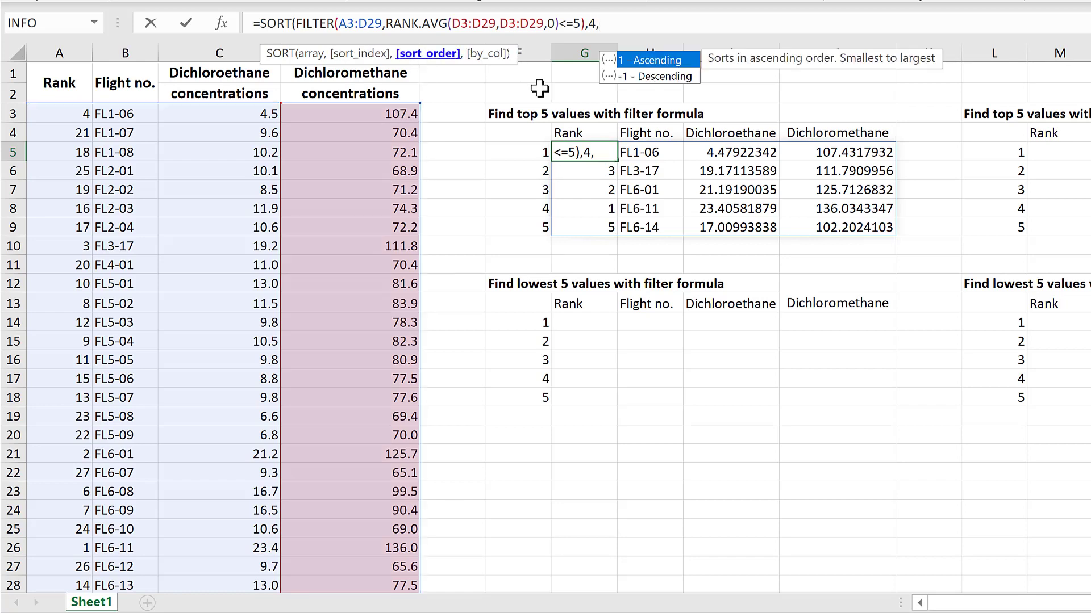
click(656, 79)
double_click(659, 78)
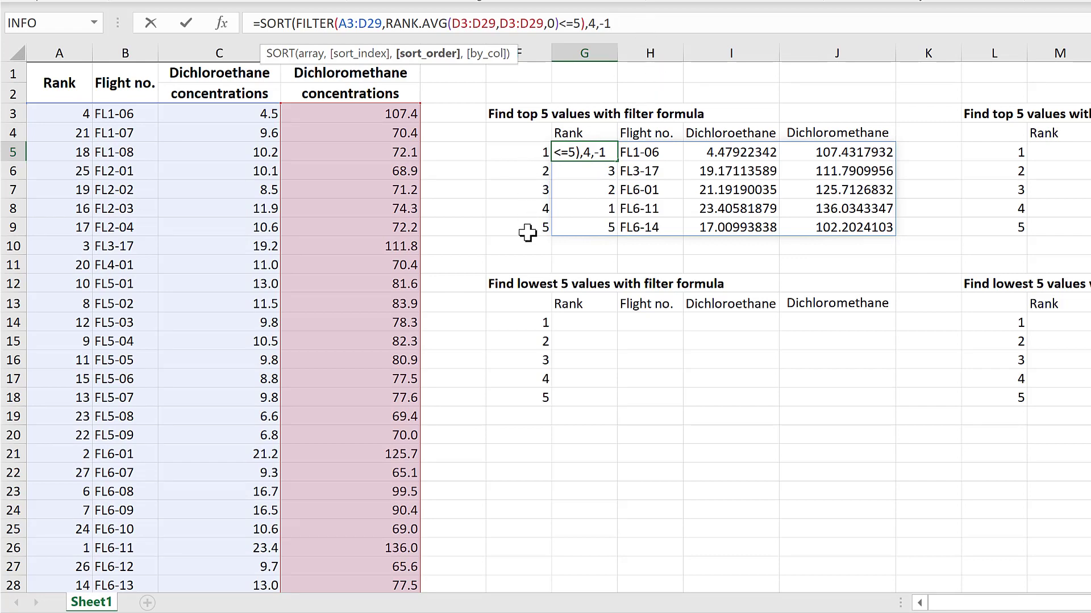
text())
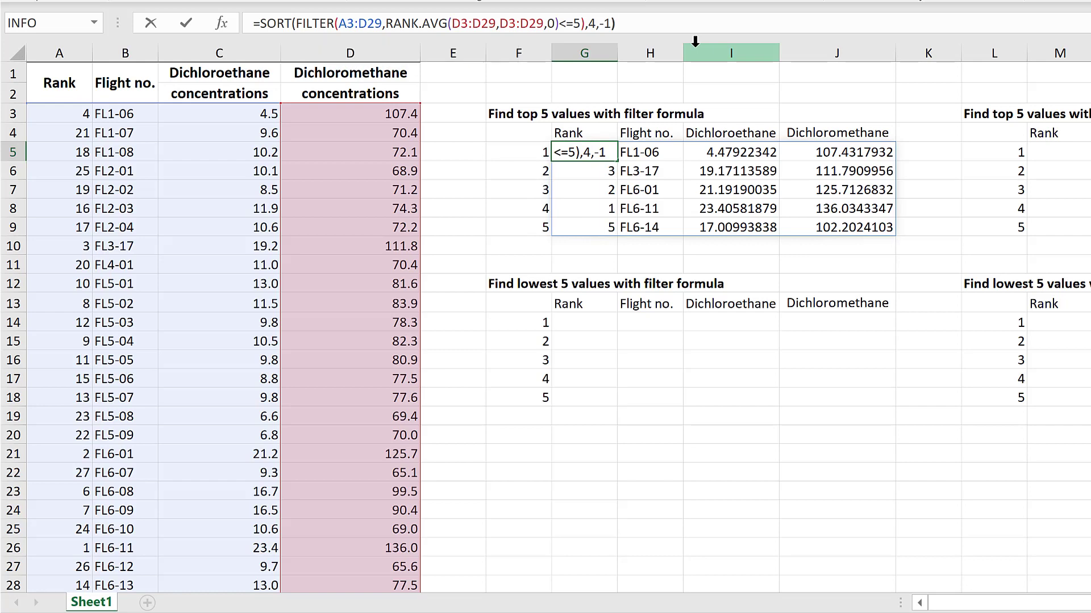
key(Return)
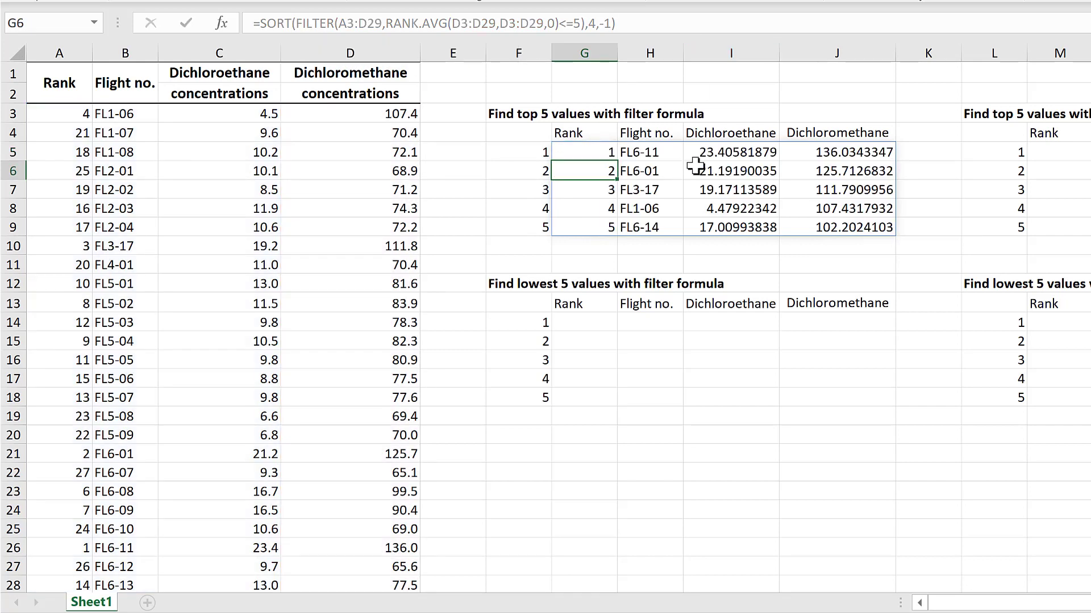
Review the sorted records in G5:J9 of the top 5 table.
mouse_move(594, 153)
mouse_down()
mouse_move(829, 187)
mouse_move(840, 227)
mouse_up()
click(778, 253)
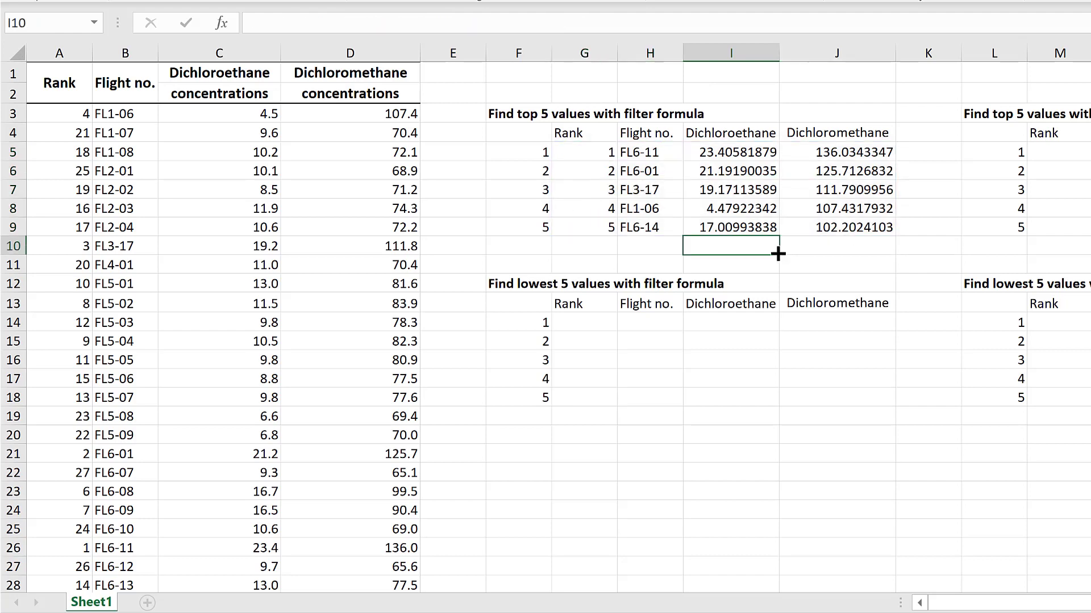
click(591, 245)
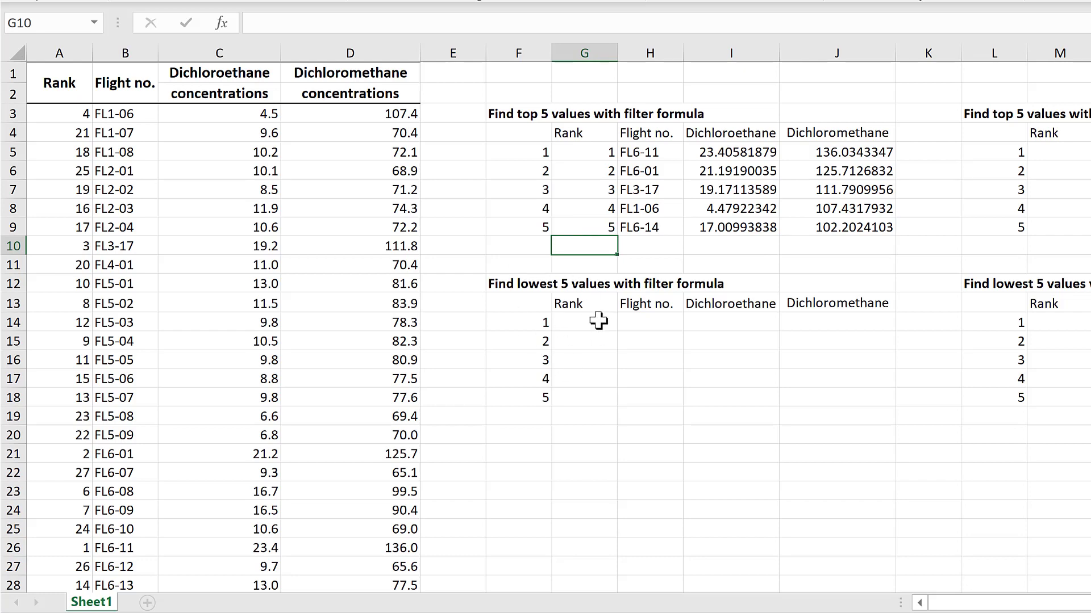
Copy the G5 formula text unchanged into G14 of the lowest 5 table.
click(584, 154)
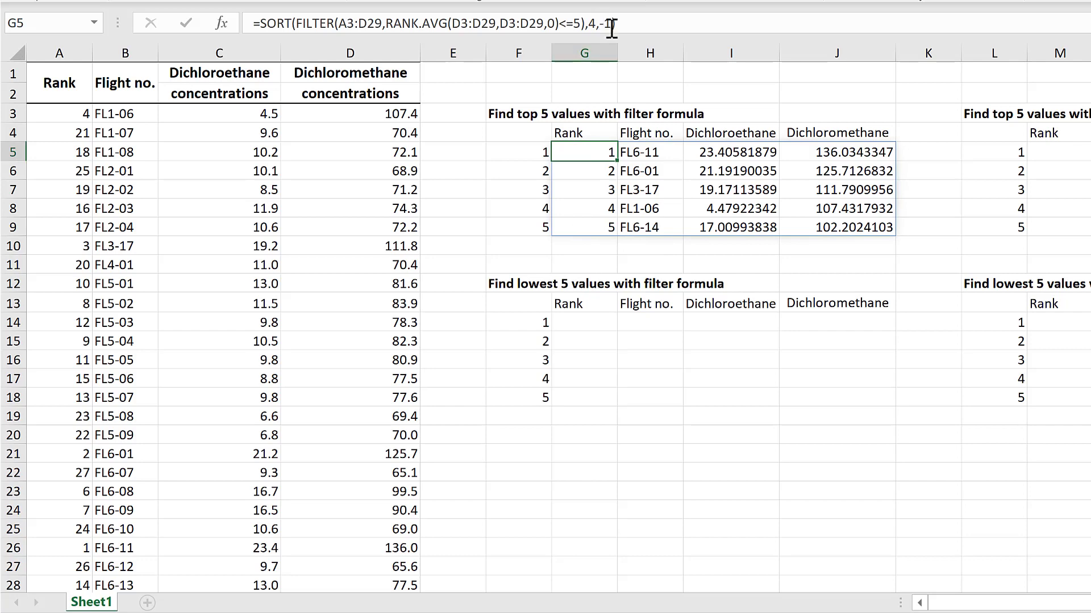
drag(616, 22, 256, 20)
key(ctrl+c)
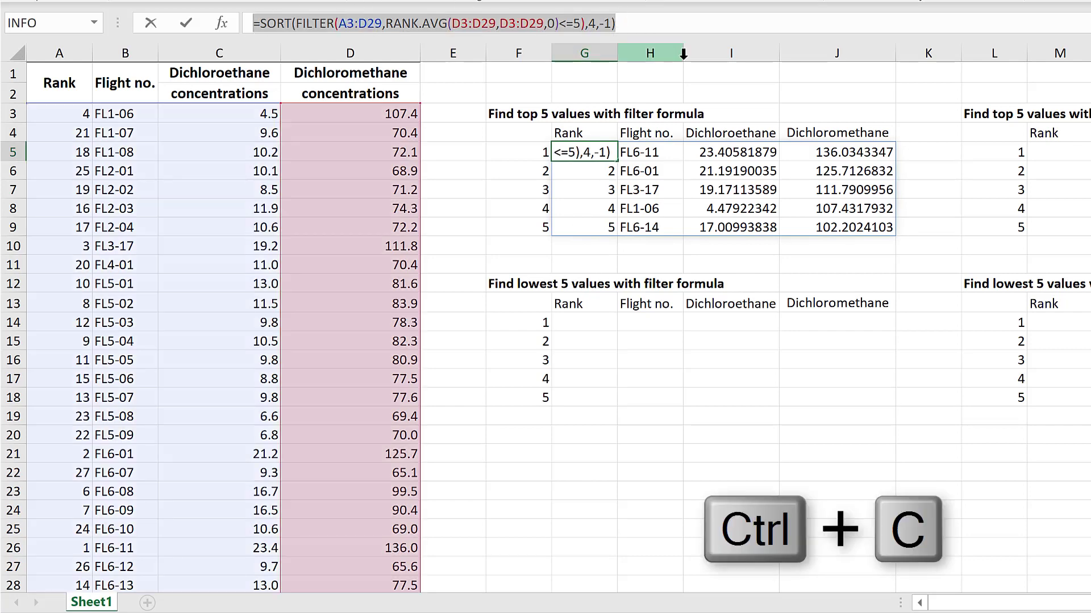
key(Escape)
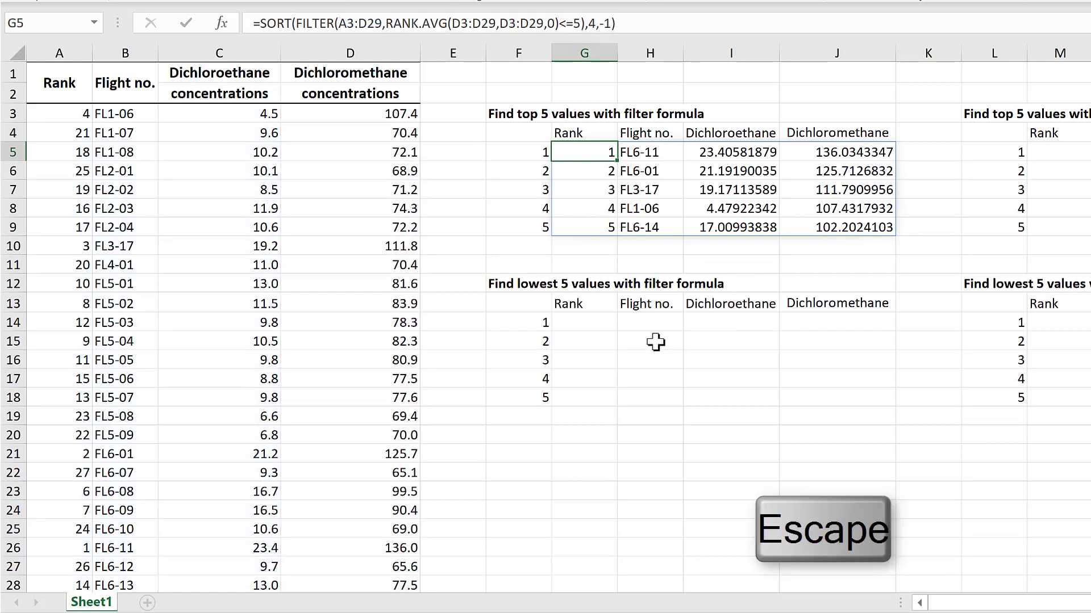
click(583, 335)
key(ctrl+v)
click(574, 321)
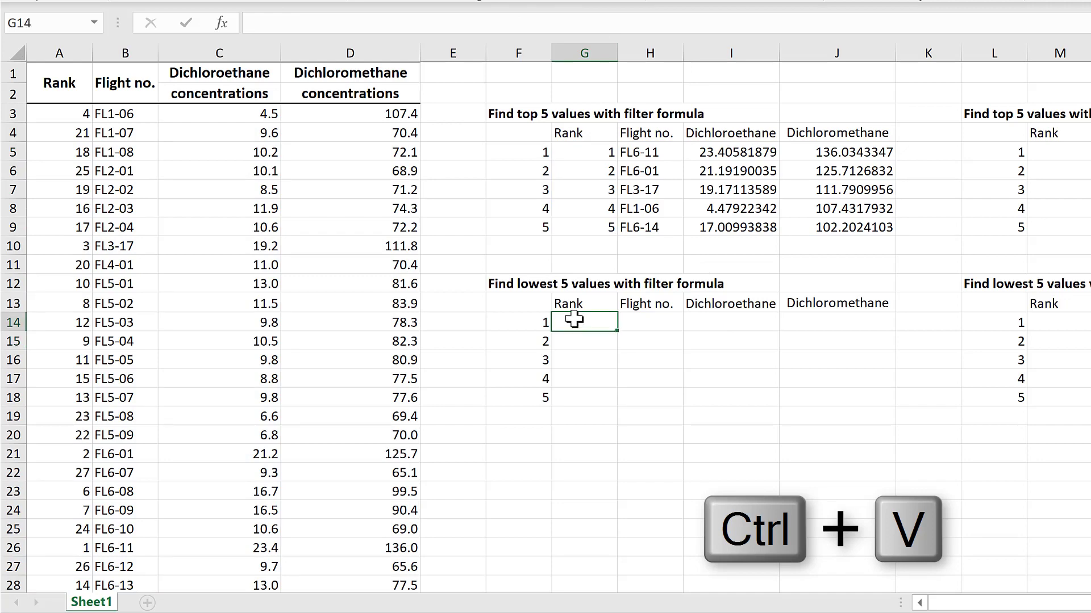
key(ctrl+v)
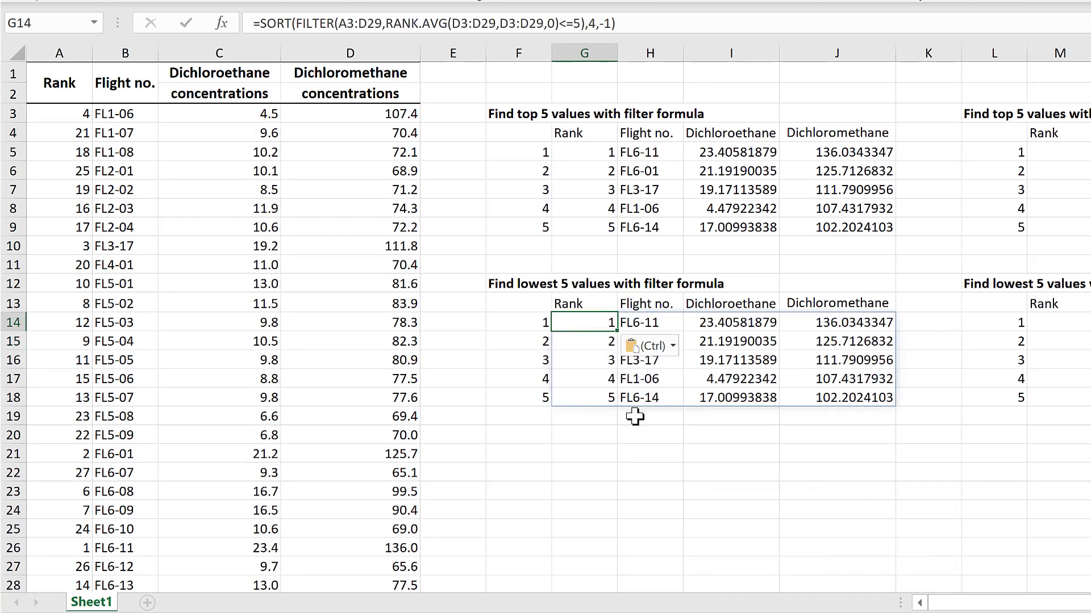
Change the RANK.AVG order argument in the G14 formula to 1 (Ascending) and enter the formula.
click(630, 22)
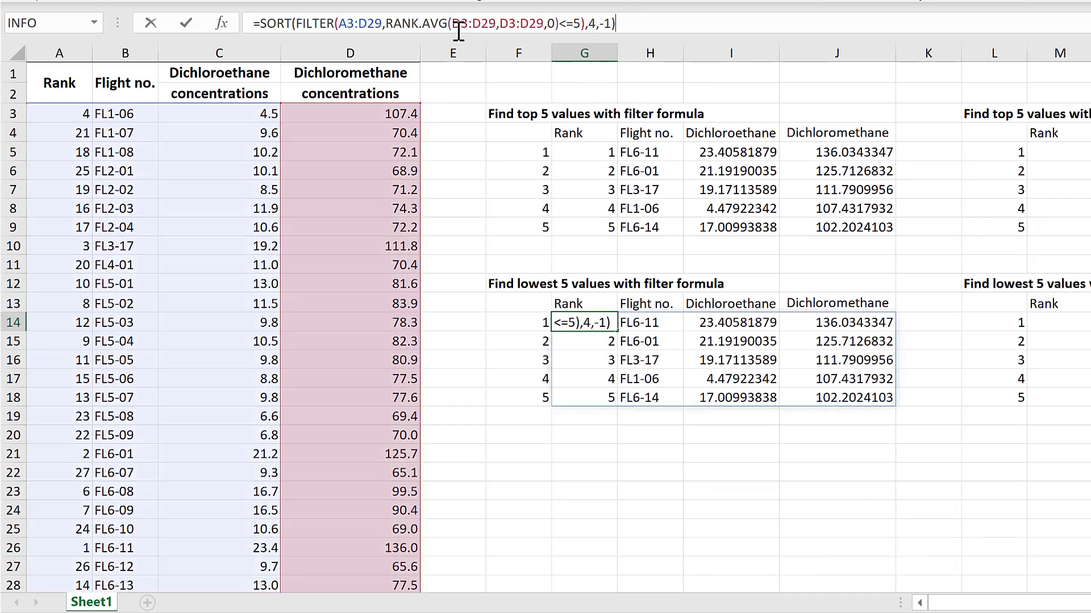
click(556, 23)
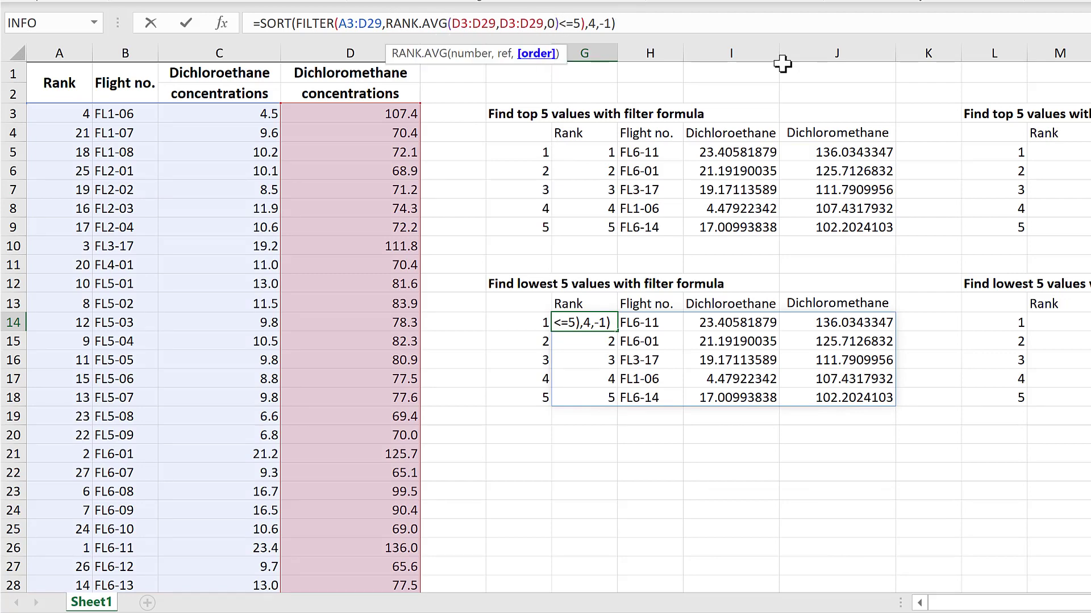
key(BackSpace)
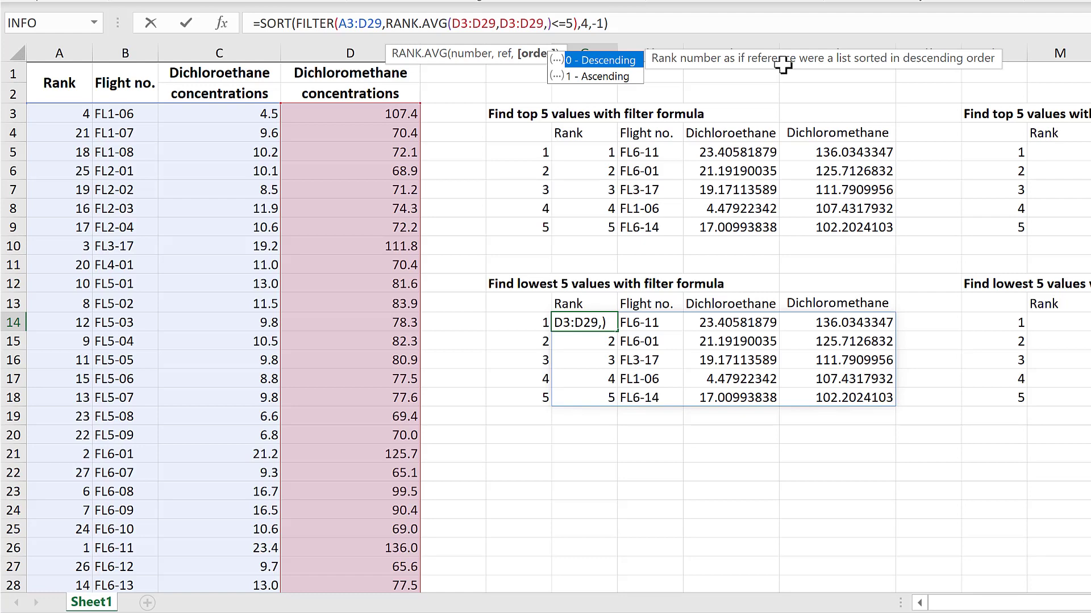
text(1)
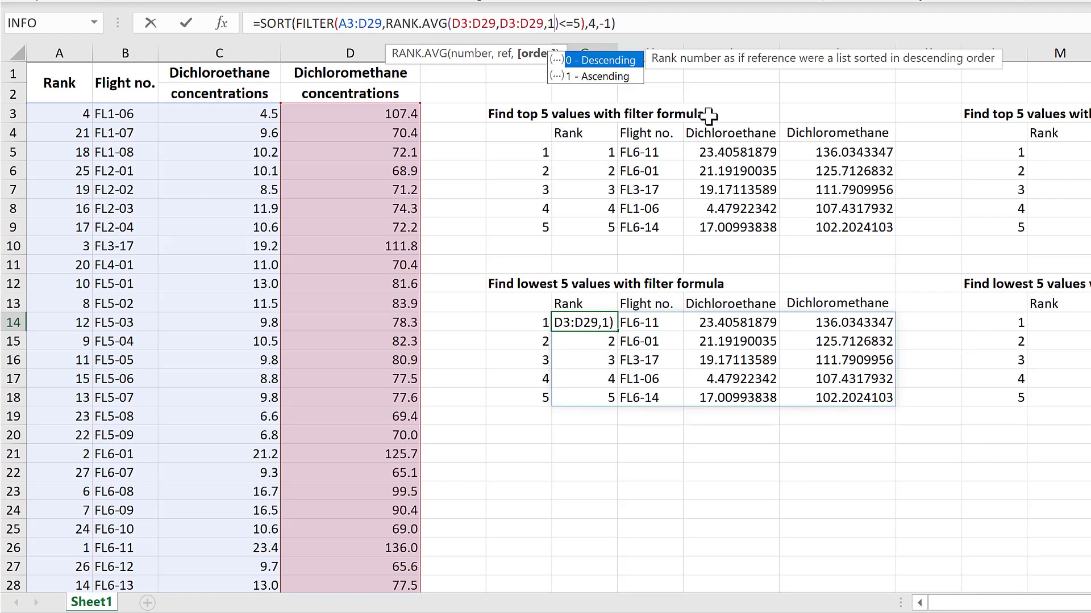
click(625, 25)
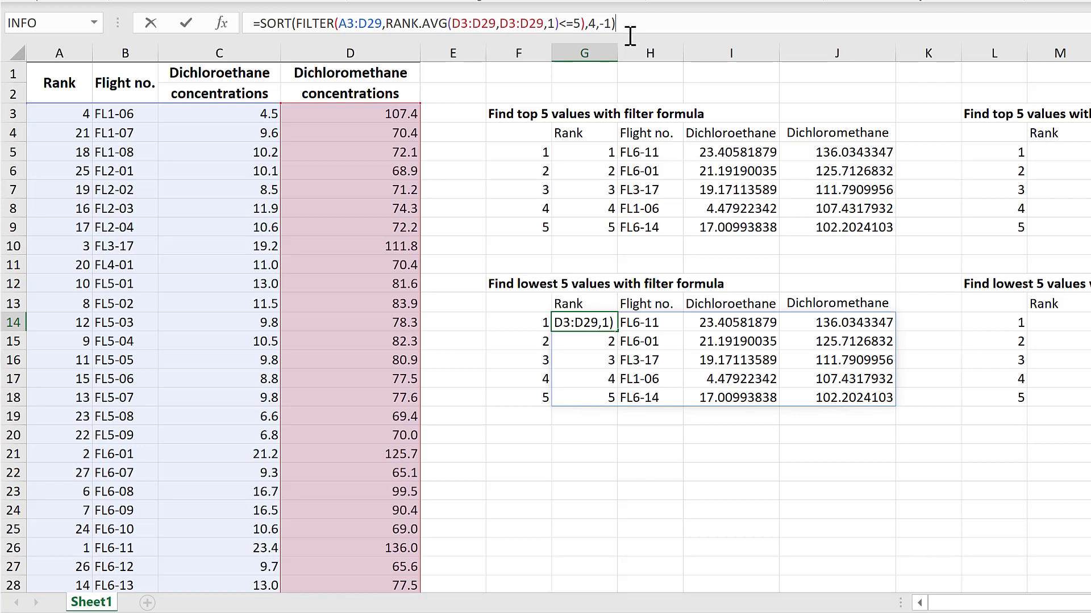
key(Return)
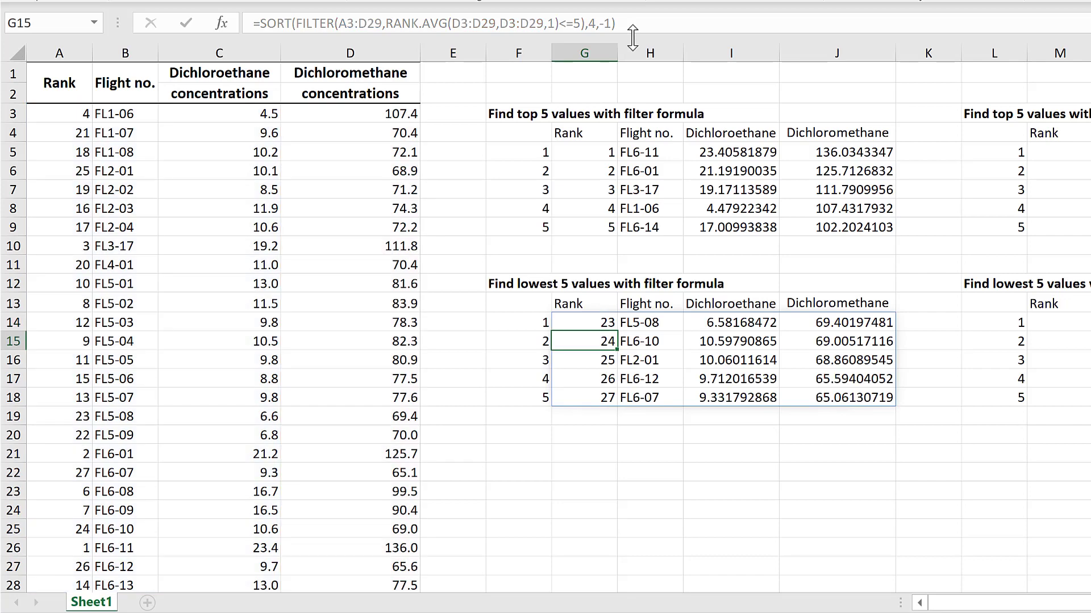
Examine the dichloromethane values in J14:J18 and the ranks in G14:G18 of the lowest 5 table.
click(627, 445)
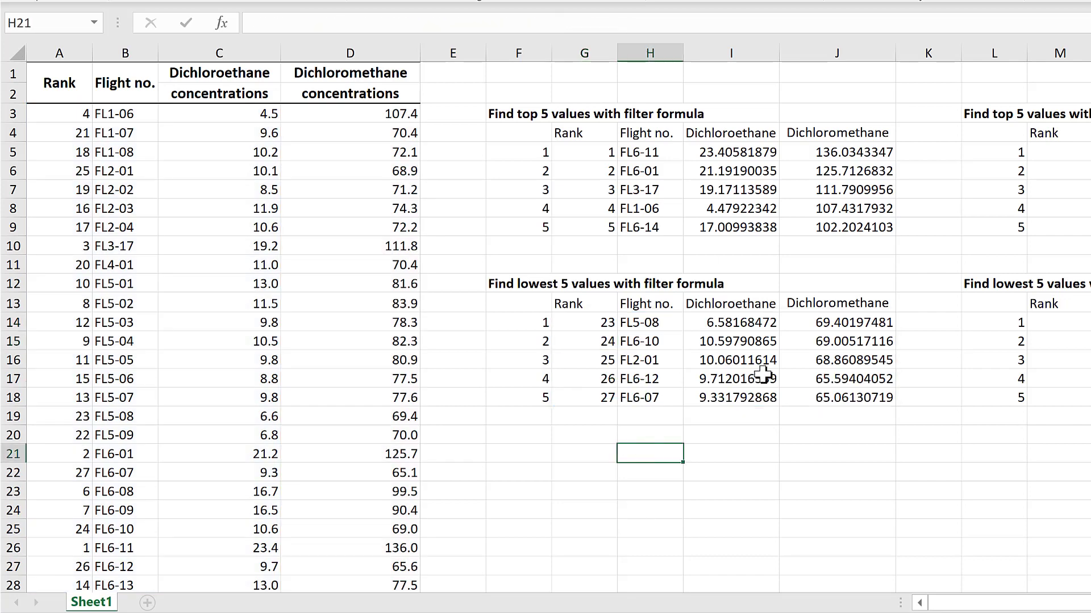
drag(812, 323, 821, 398)
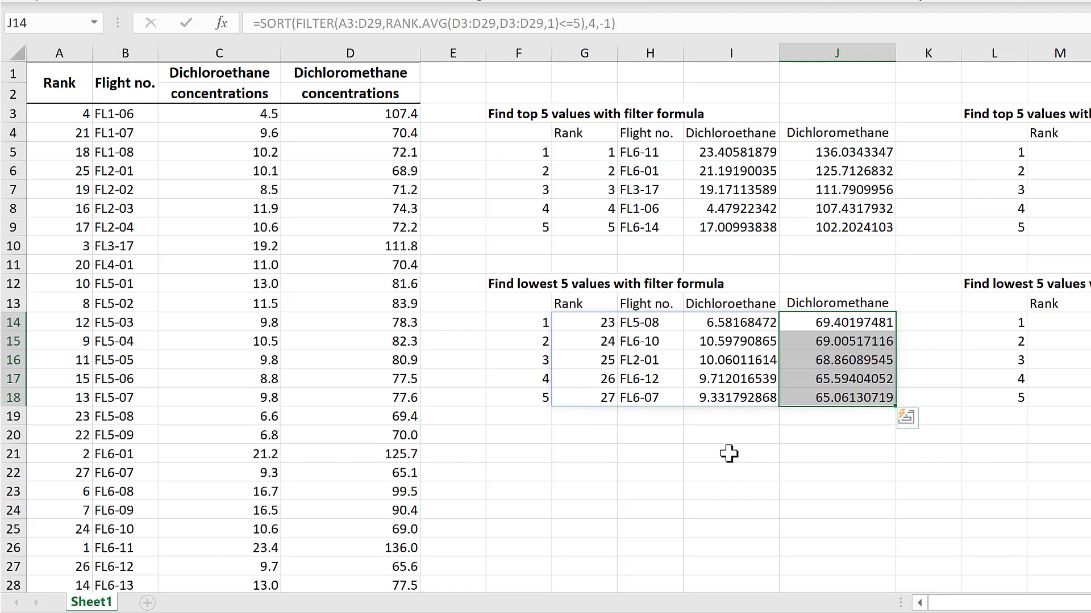
click(694, 452)
drag(574, 322, 579, 392)
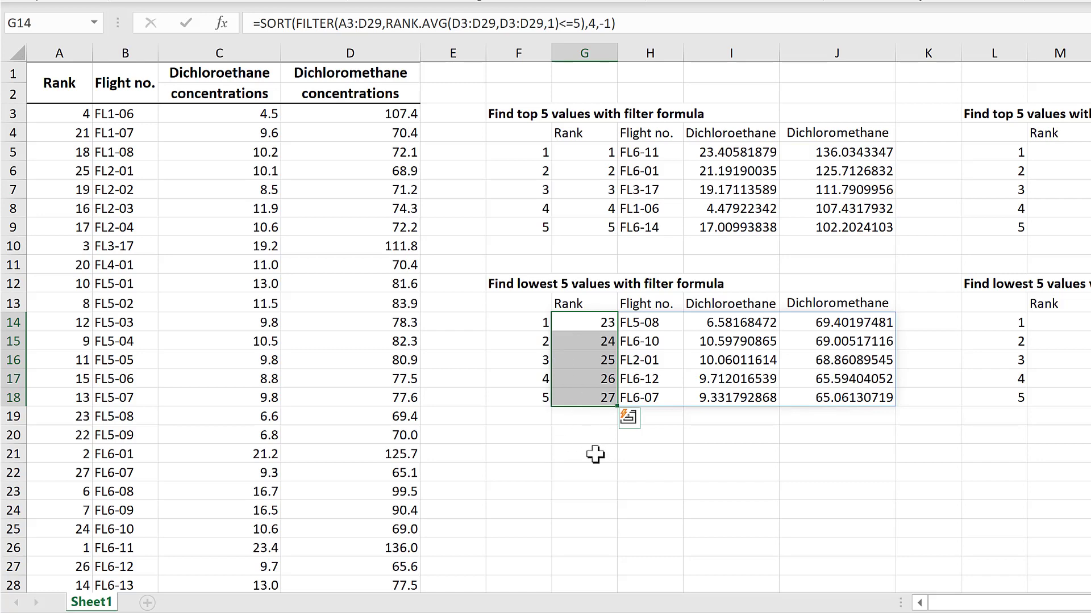
click(569, 433)
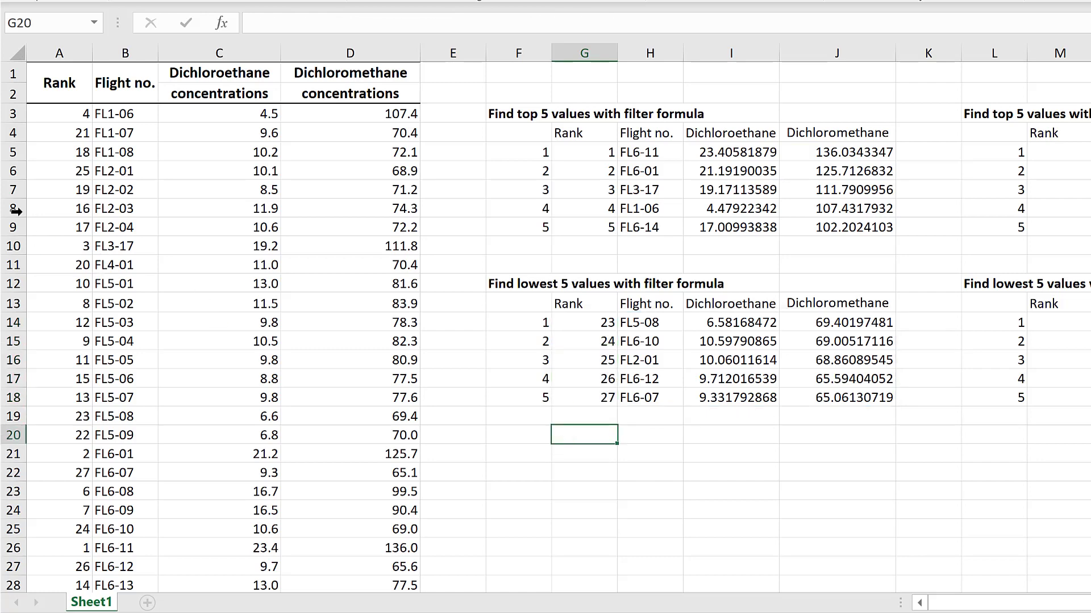
Compare the RANK.AVG formula in the Rank column at A6 with the last rank in the lowest 5 table.
click(61, 173)
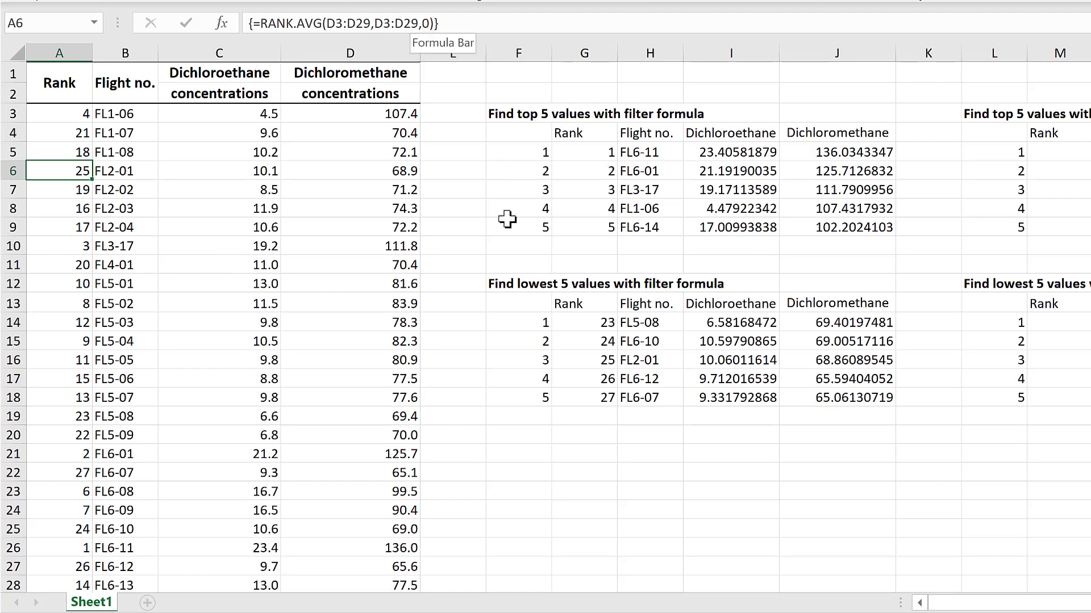
click(588, 430)
click(601, 397)
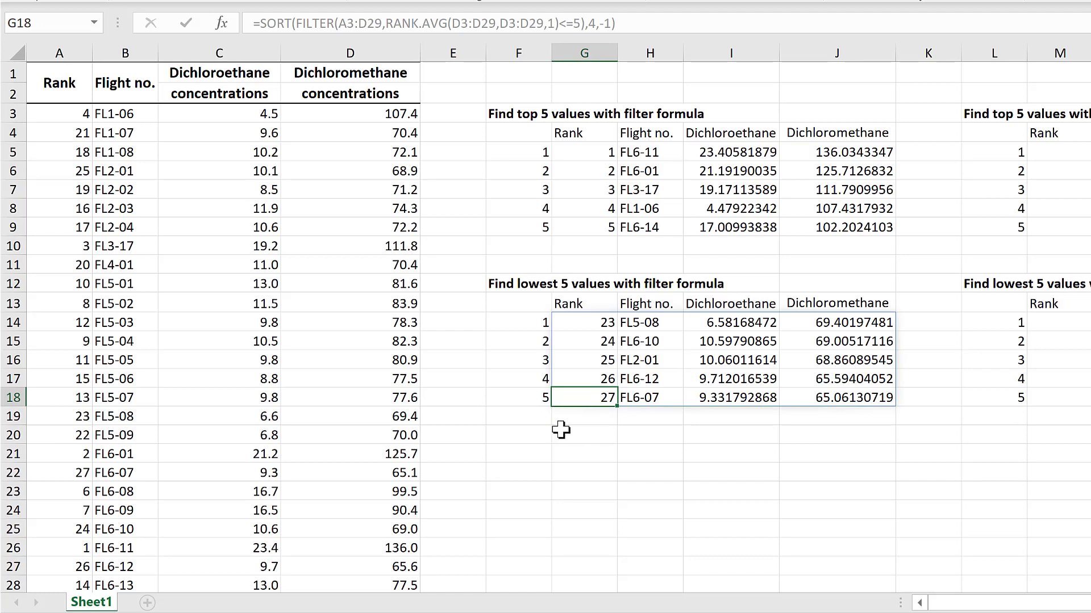
Enter =LARGE(D3:D29,1) in P5, the first dichloromethane cell of the top 5 table for the large formula.
click(593, 446)
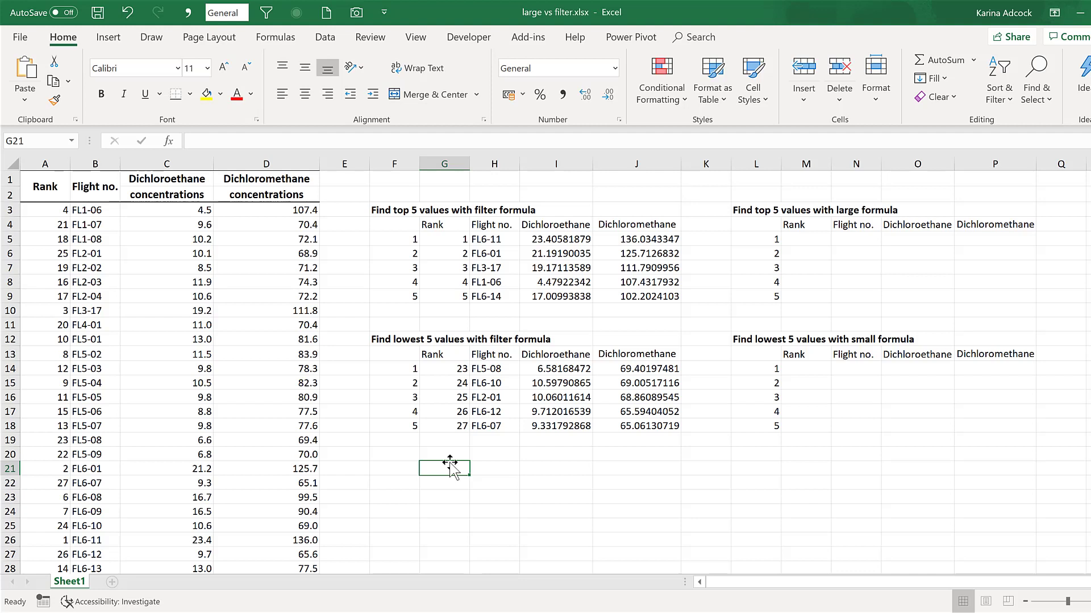
click(982, 239)
text(=large)
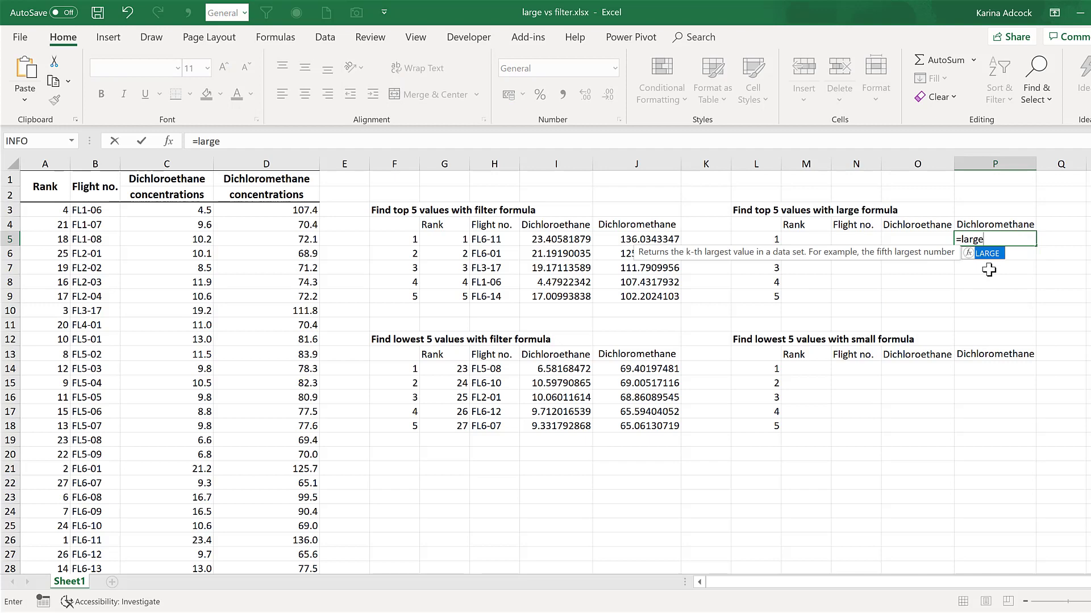
key(Tab)
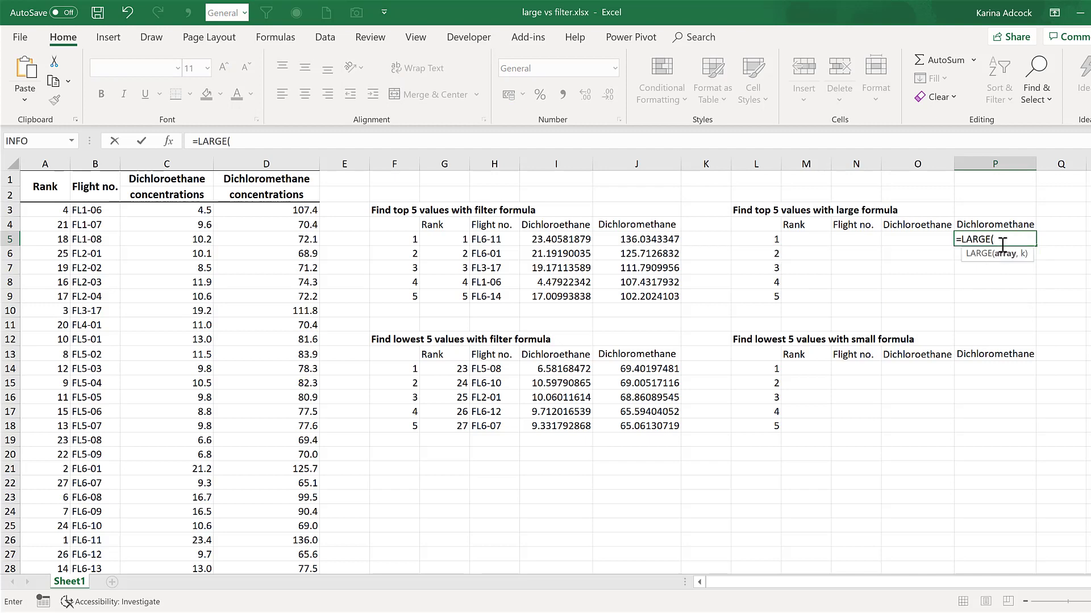
click(252, 209)
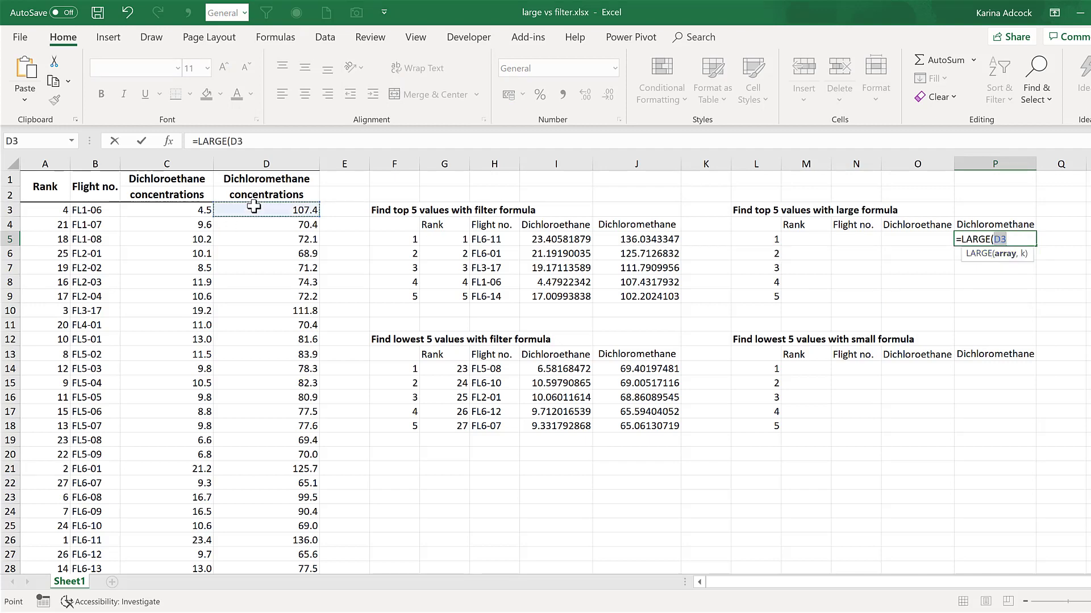
key(ctrl+shift+Down)
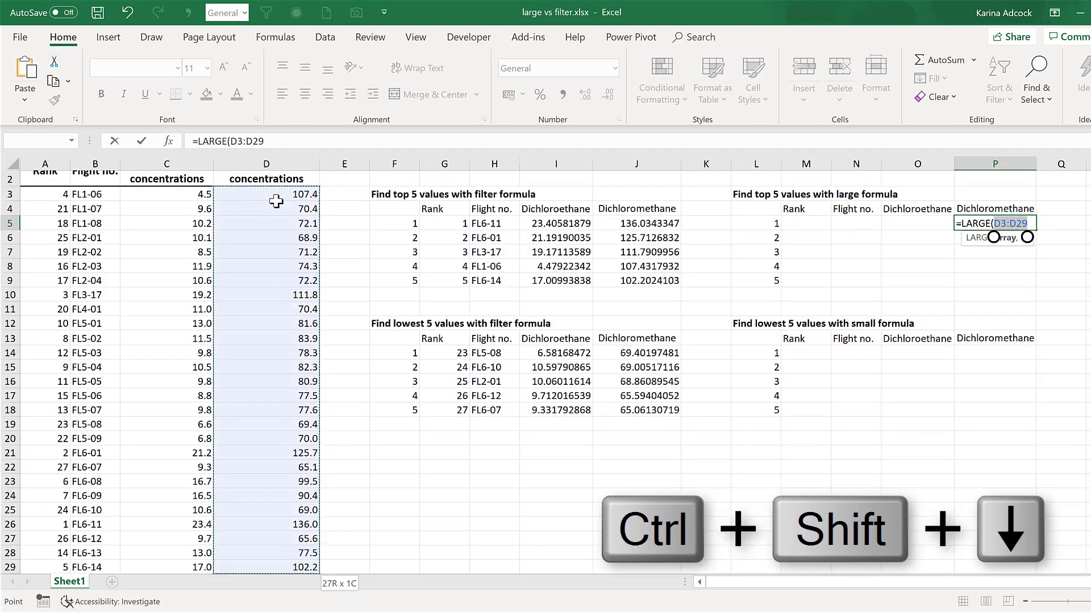
text(,1)
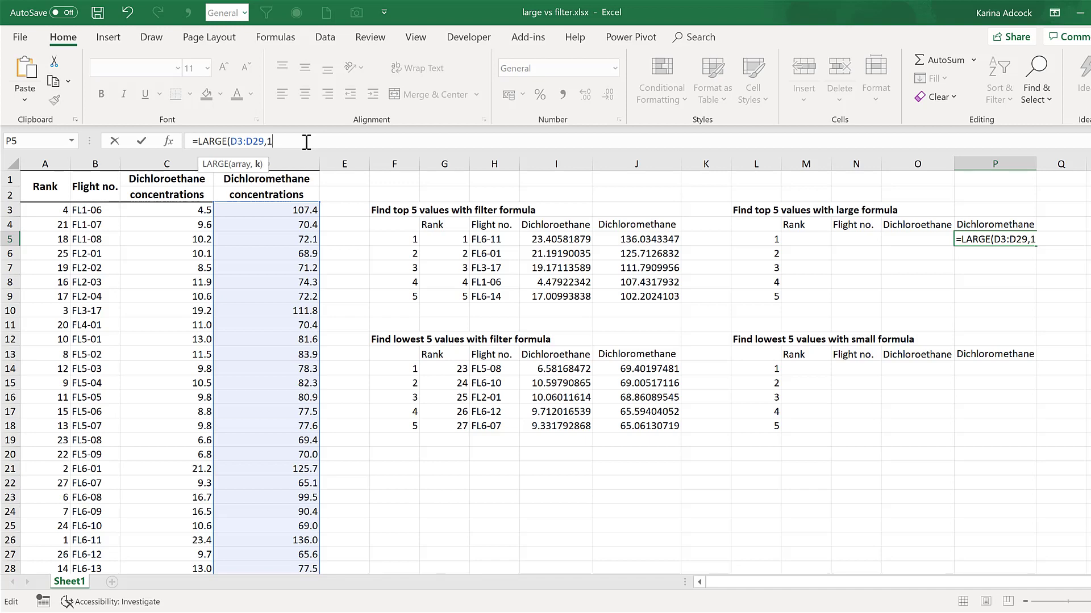
text())
key(Return)
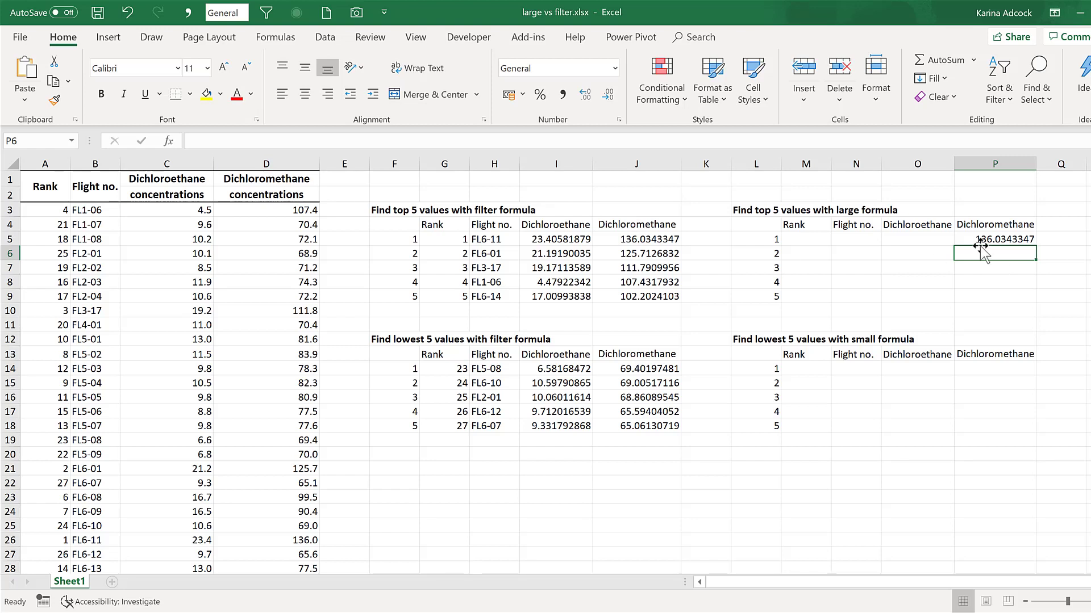
Compare the LARGE result in P5 with the highest dichloromethane value in J5 of the filter table.
click(983, 239)
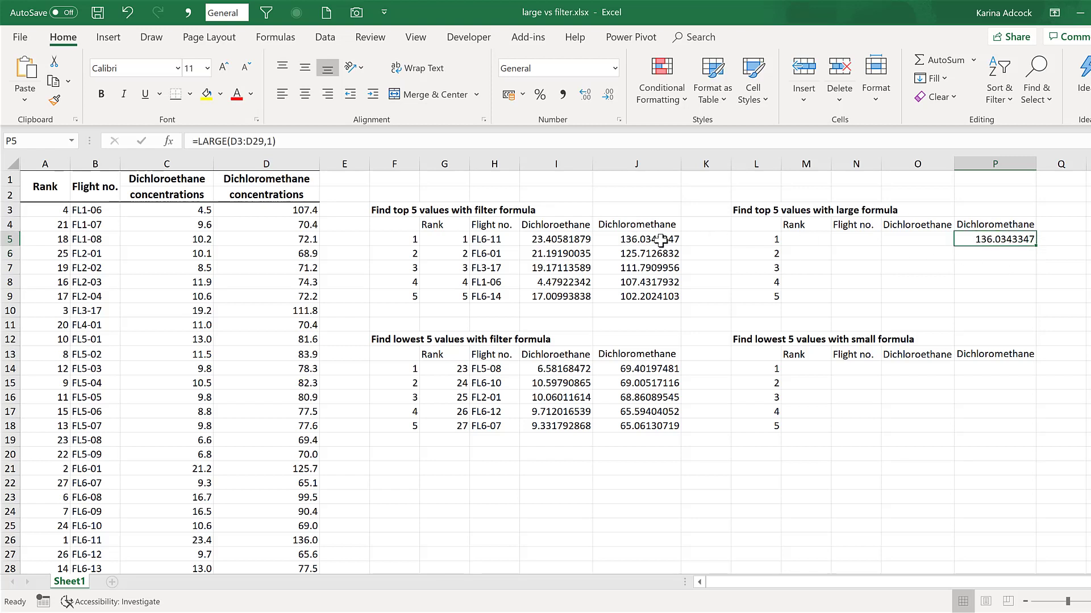
click(659, 240)
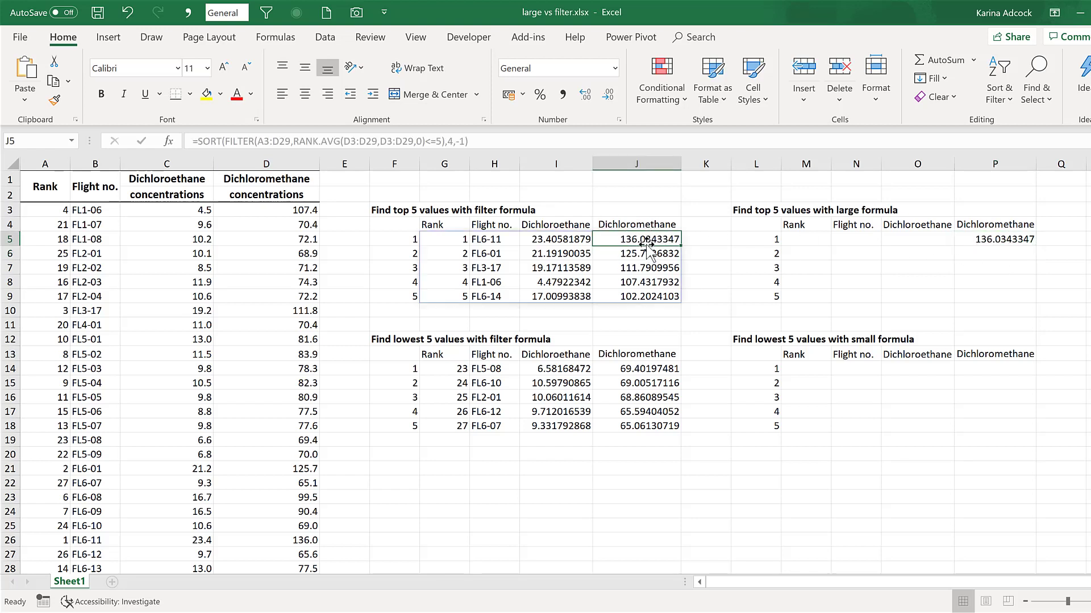
click(994, 241)
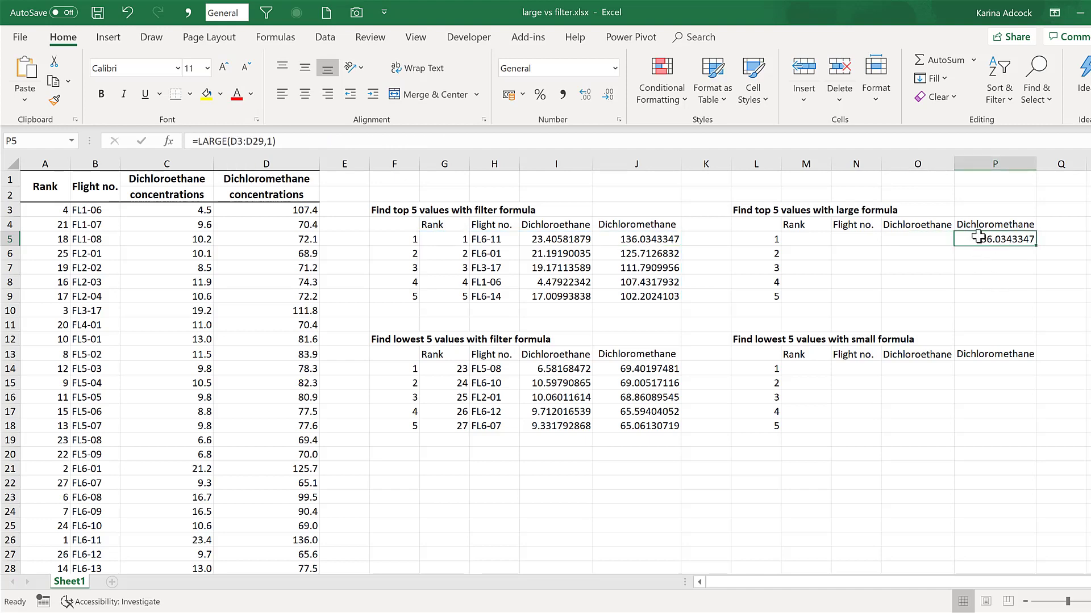
Make the array reference in the P5 LARGE formula absolute as $D$3:$D$29.
click(238, 139)
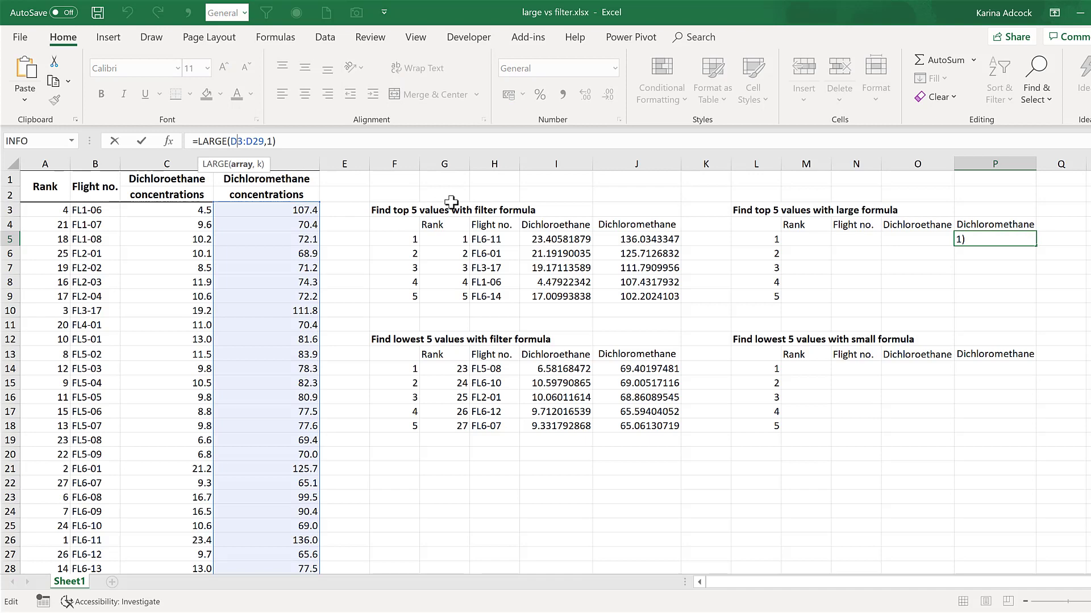
key(F4)
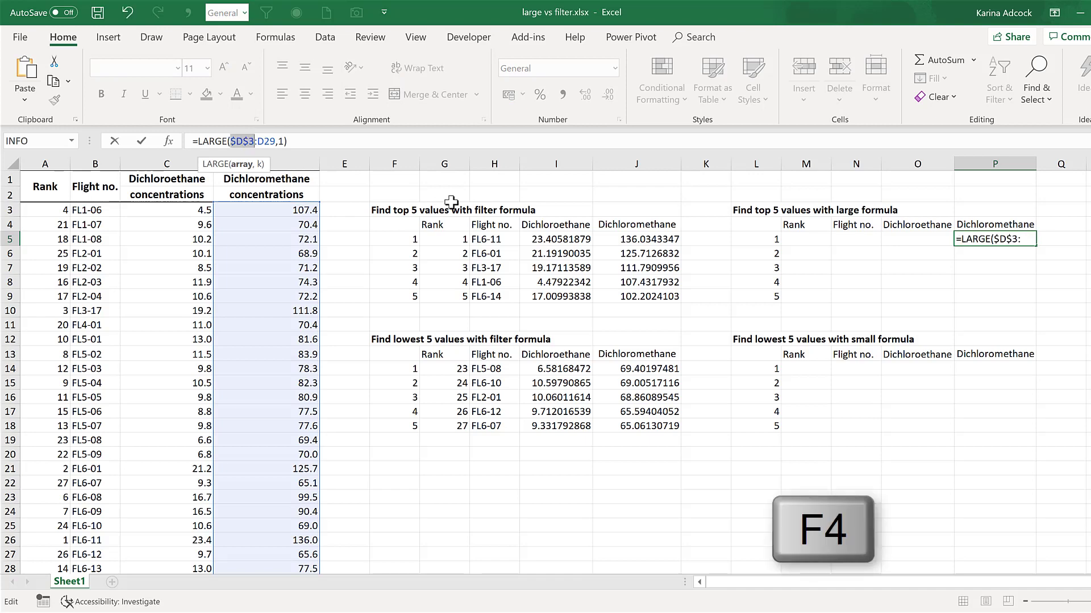
click(265, 143)
key(F4)
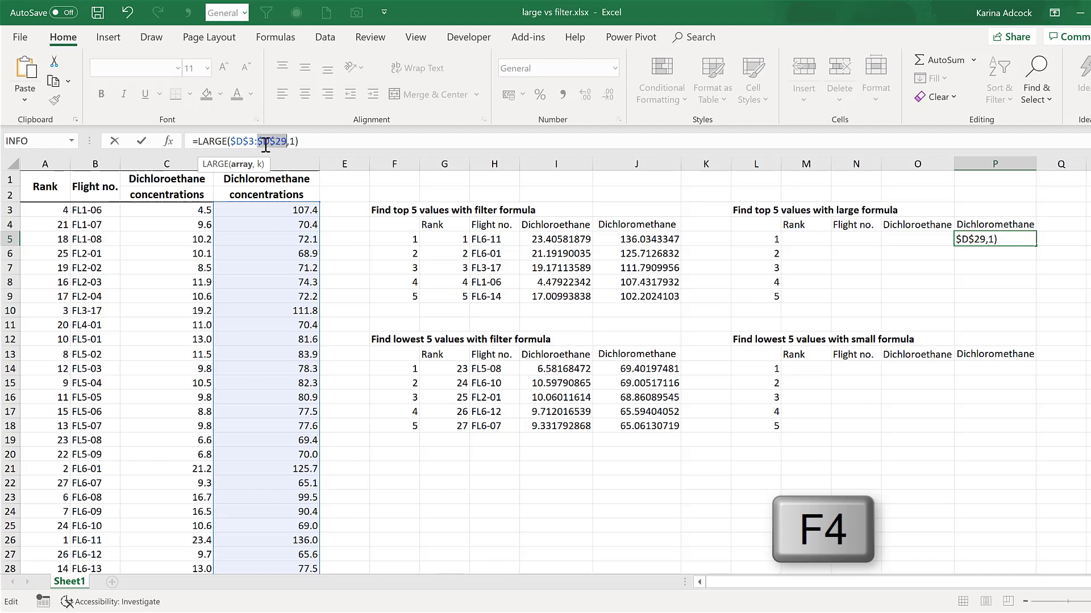
click(317, 144)
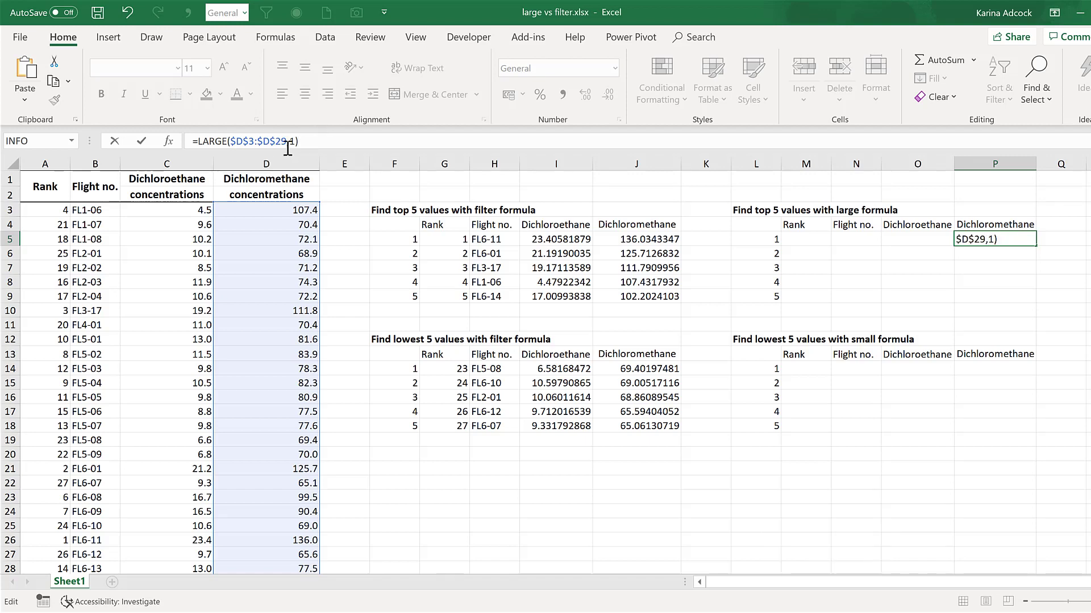
Replace the k argument of the P5 LARGE formula with ROW()-4.
click(290, 142)
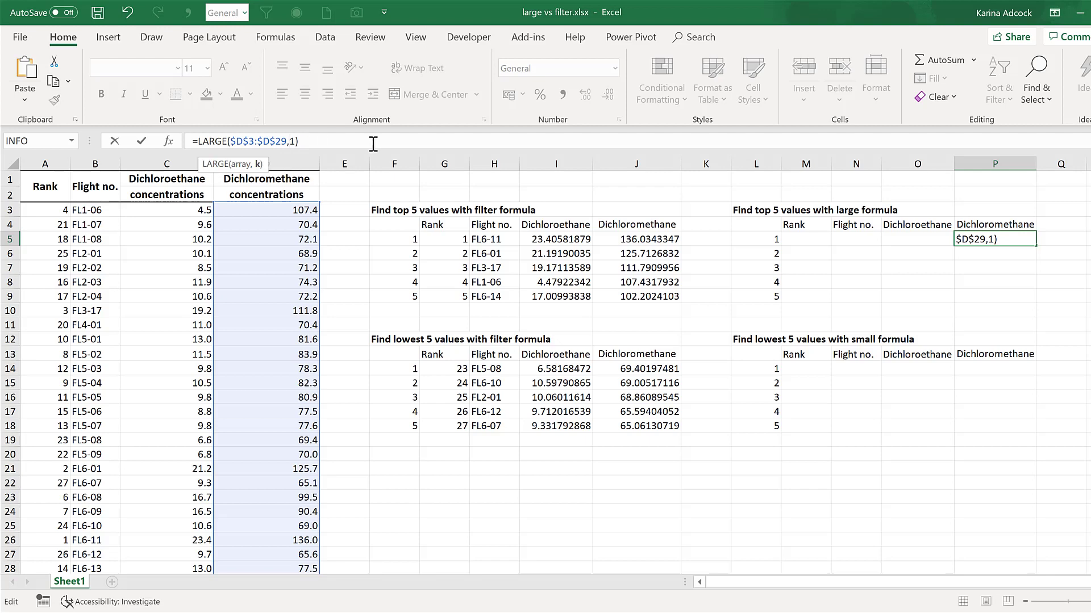
key(Delete)
text(R)
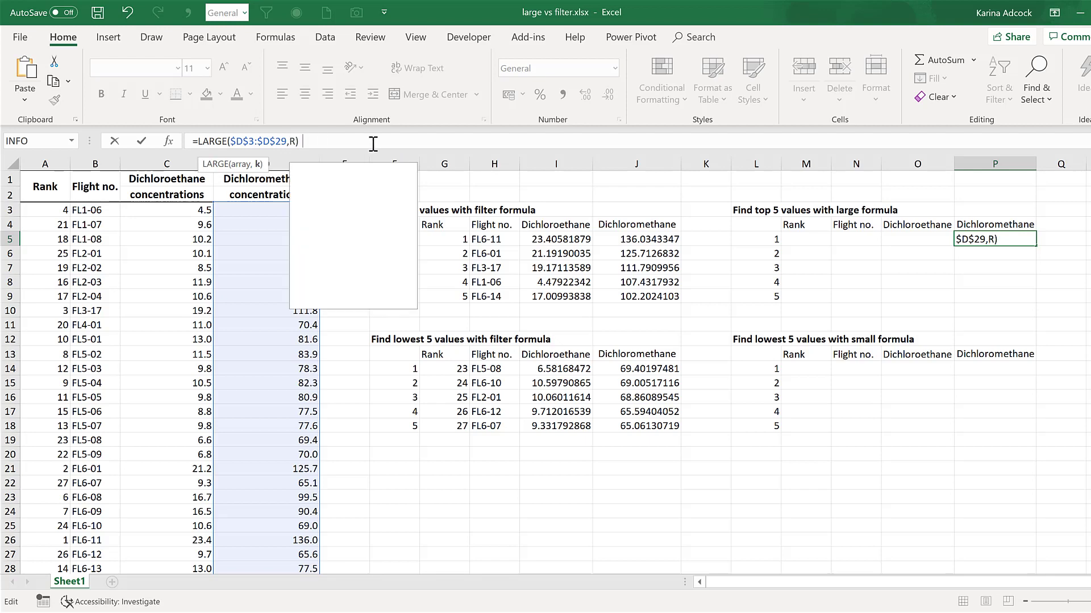
text(OW())
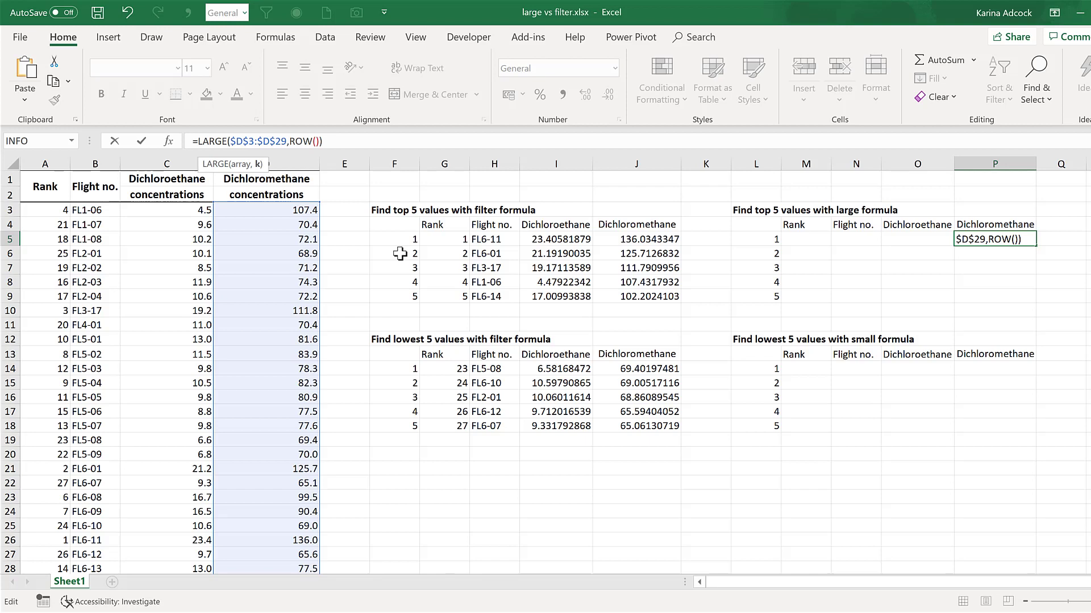
text(-4)
Evaluate the ROW()-4 part inside the P5 formula to check its result, and undo the evaluation.
drag(289, 141, 331, 140)
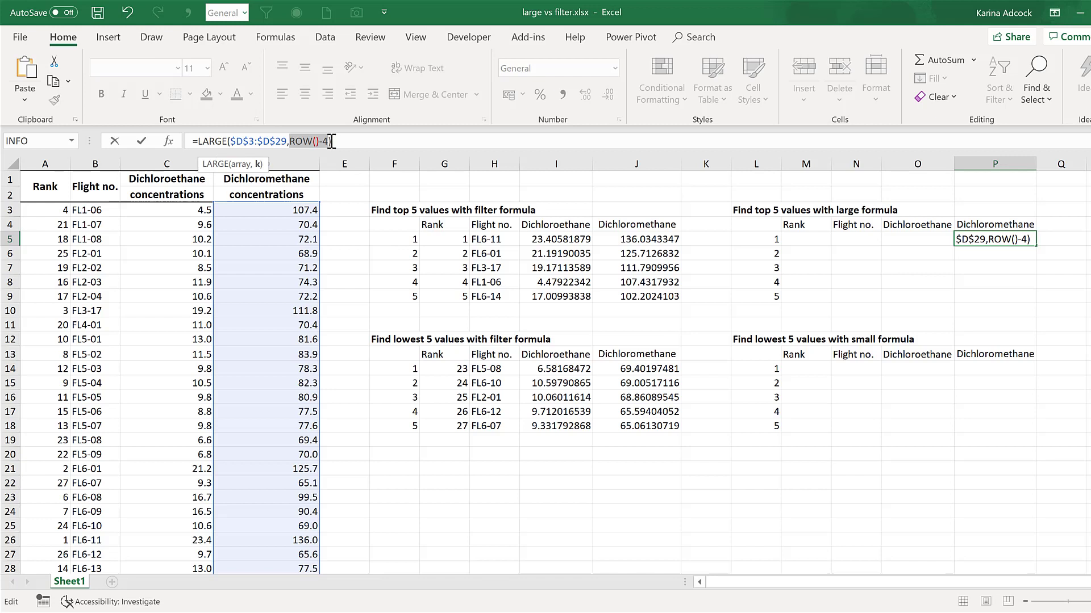
key(F9)
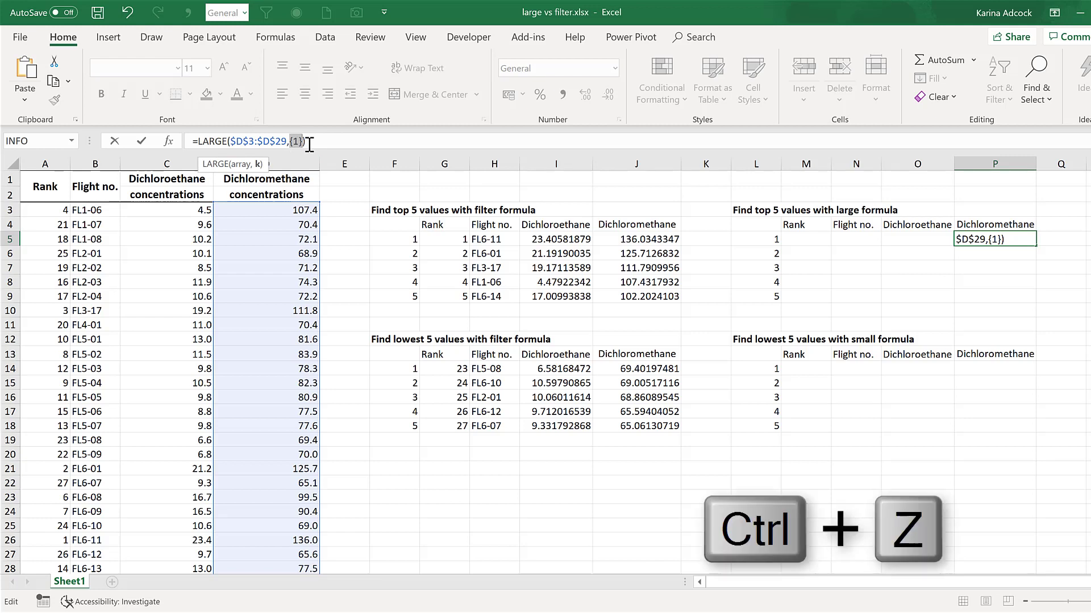
key(ctrl+z)
click(341, 140)
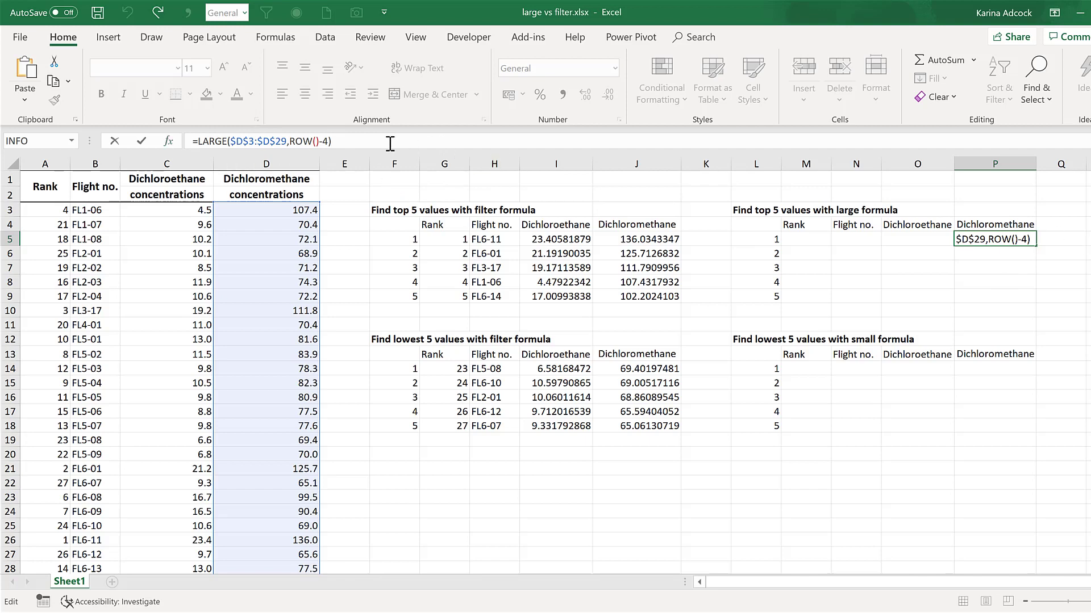
Commit the P5 LARGE formula, fill it down to P9, and compare the values with J5:J9.
key(ctrl+Return)
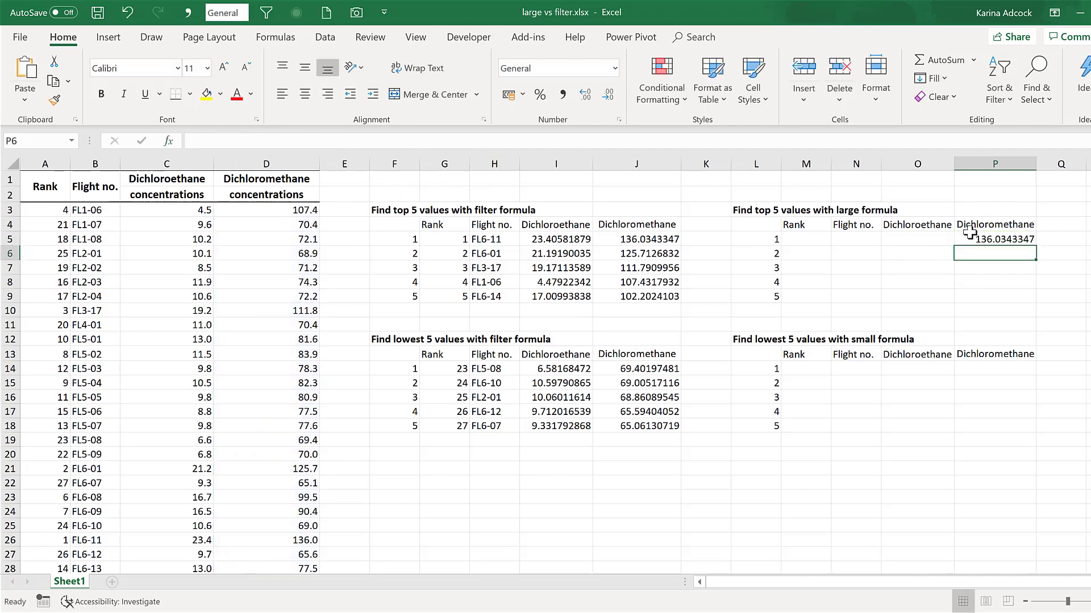
drag(1034, 247, 1034, 309)
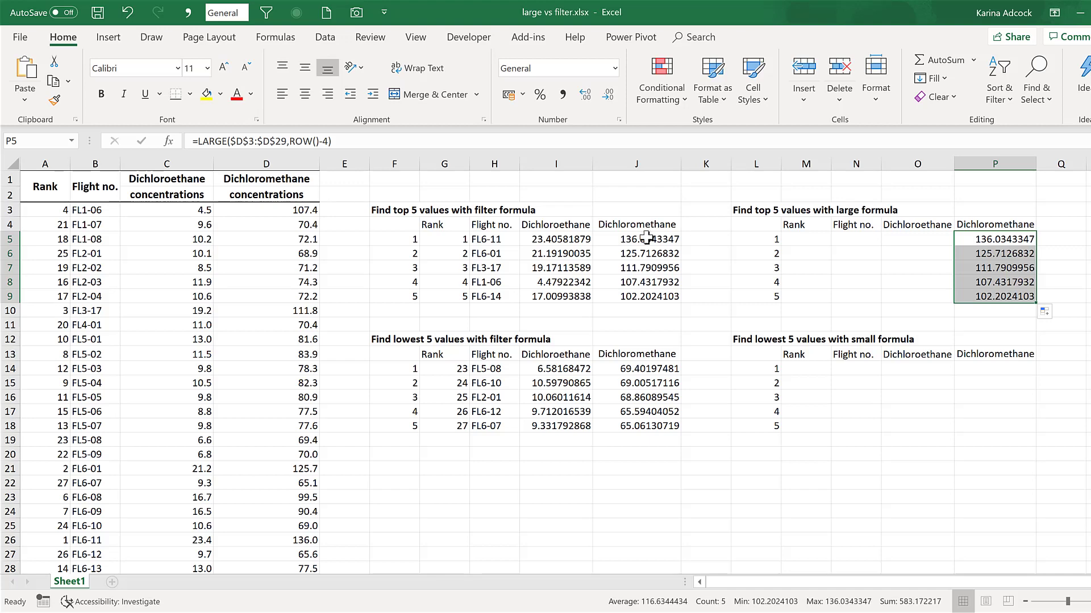
drag(648, 239, 651, 296)
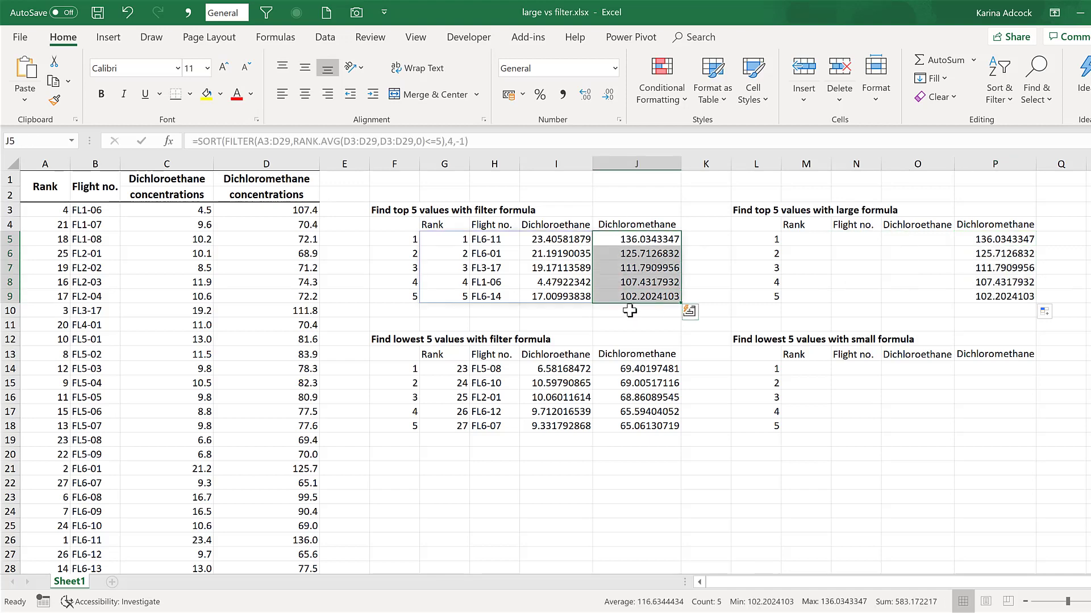
Begin an INDEX formula in M5 under Rank, using A$3:A$29 as its array.
drag(796, 239, 921, 298)
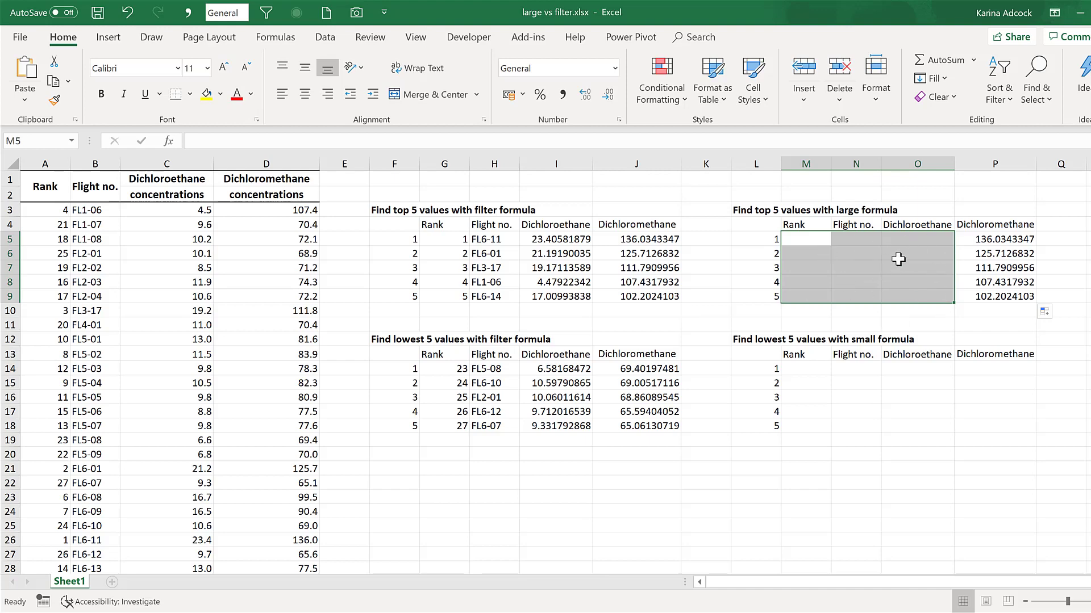
click(805, 240)
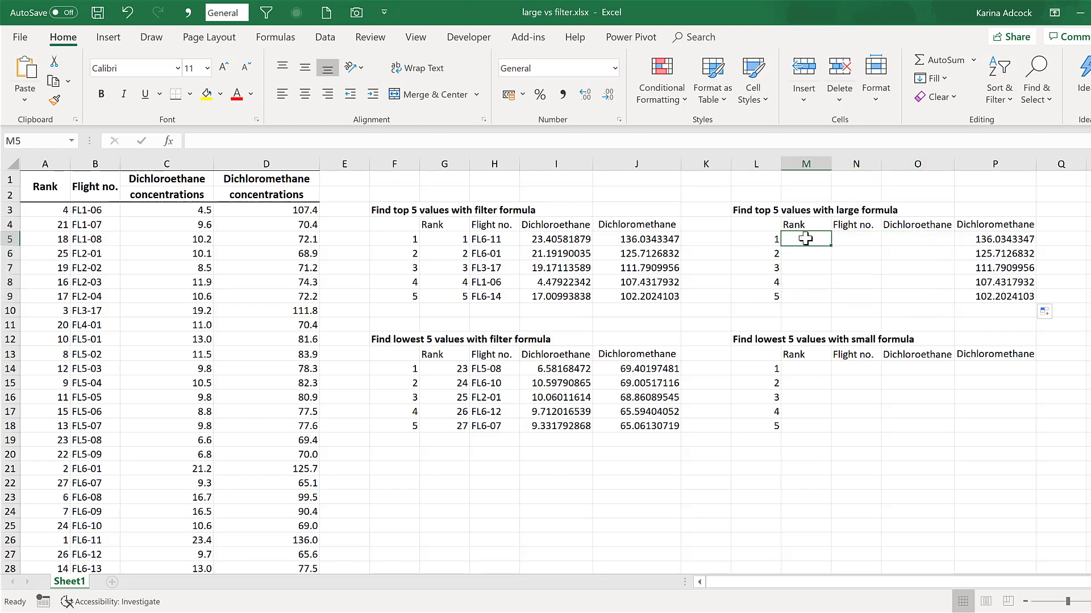
text(=index)
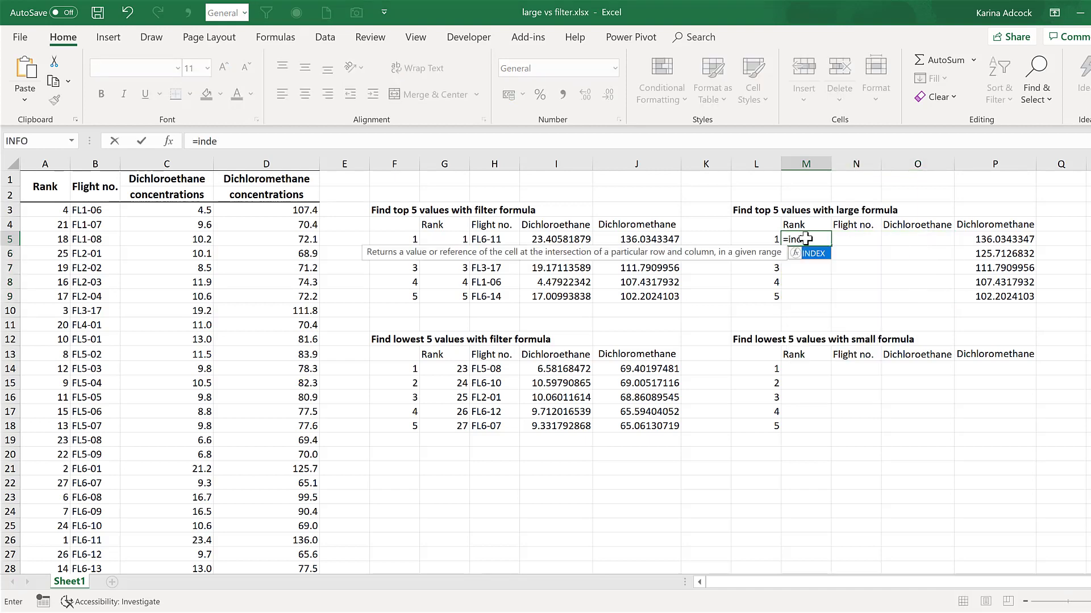
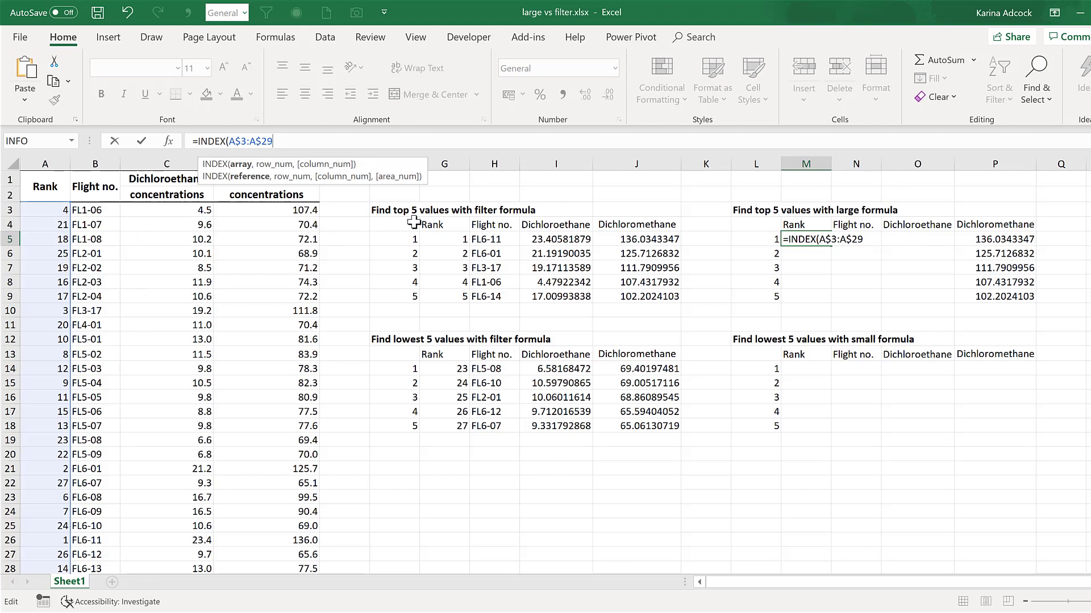
text(,)
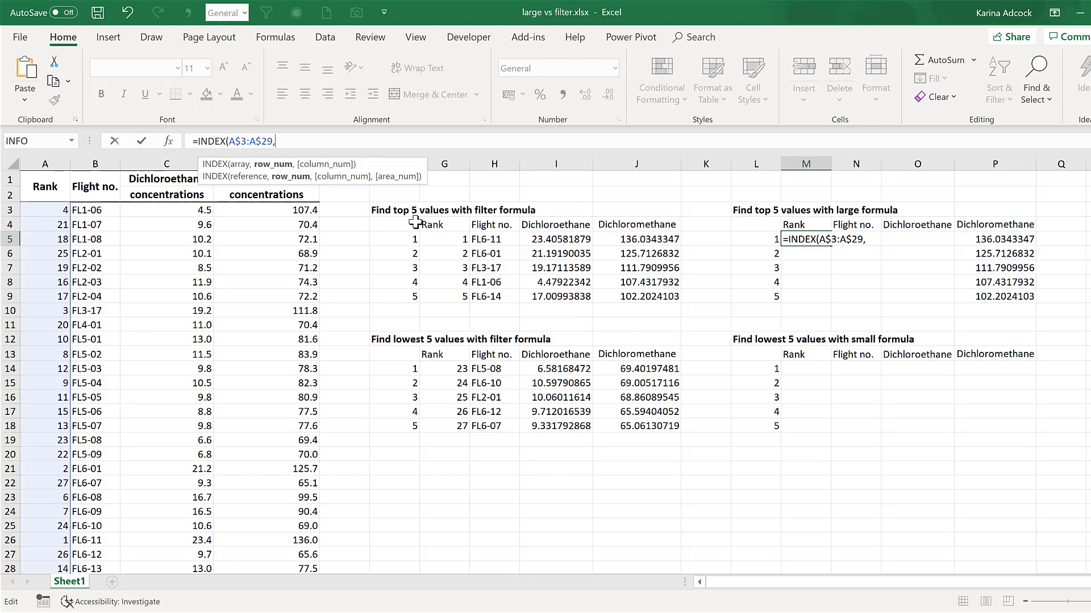
Add a MATCH function as the row number of the M5 INDEX formula, with $P5 as its lookup value.
text(MATCH()
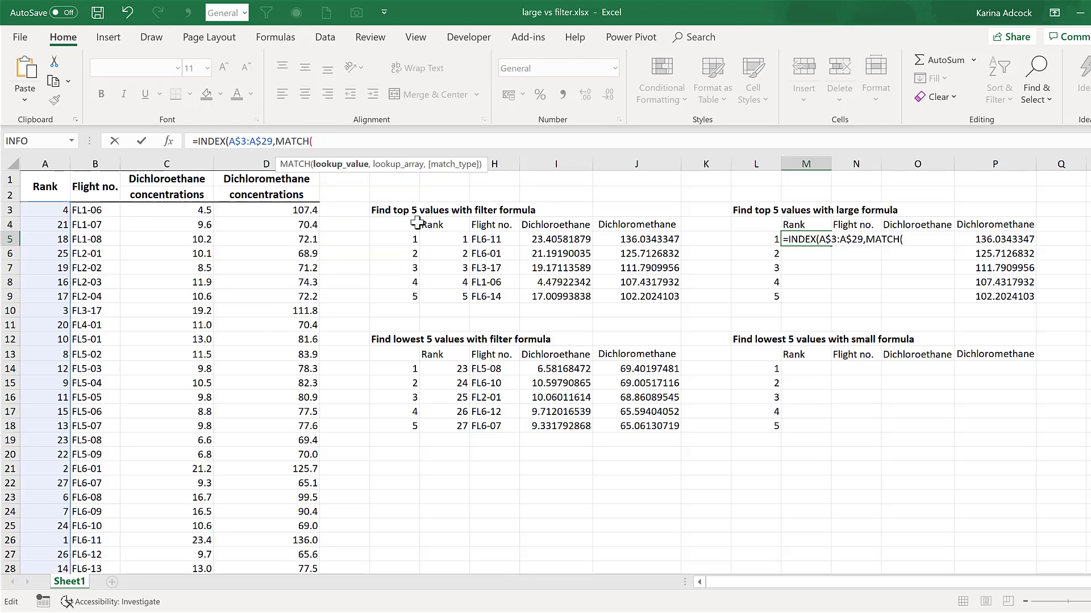
click(1011, 238)
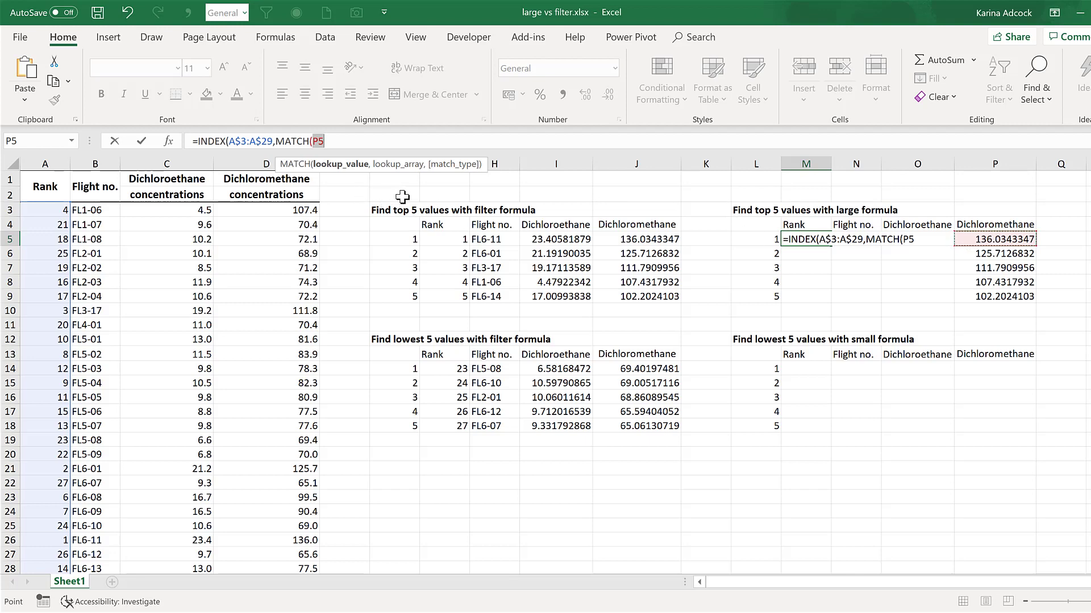
key(F4)
key(F4)
click(336, 137)
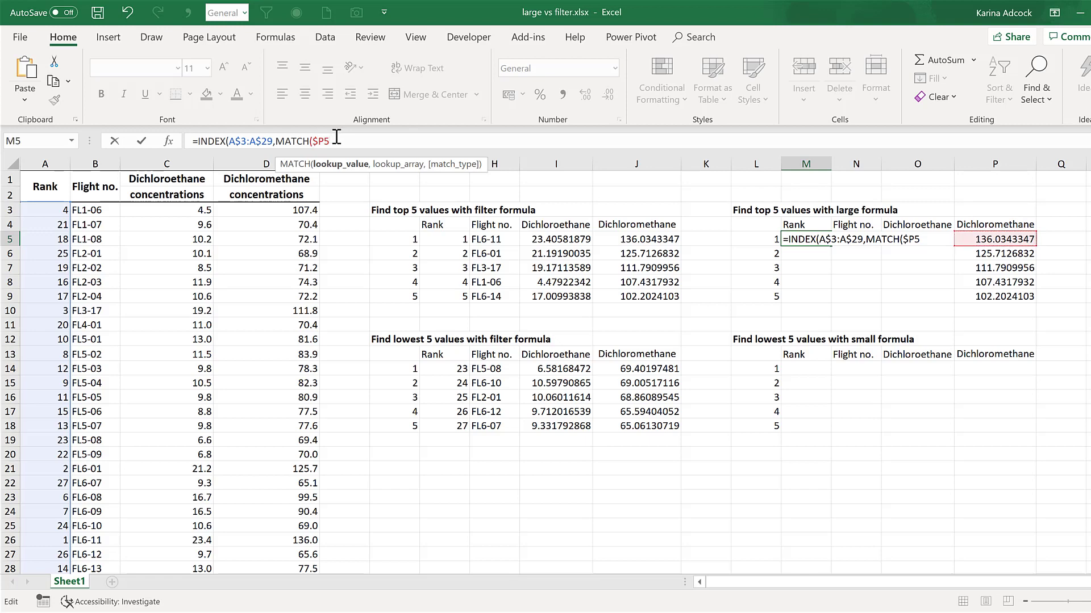
Set the lookup array of the MATCH function in M5 to $D$3:$D$29.
text(,)
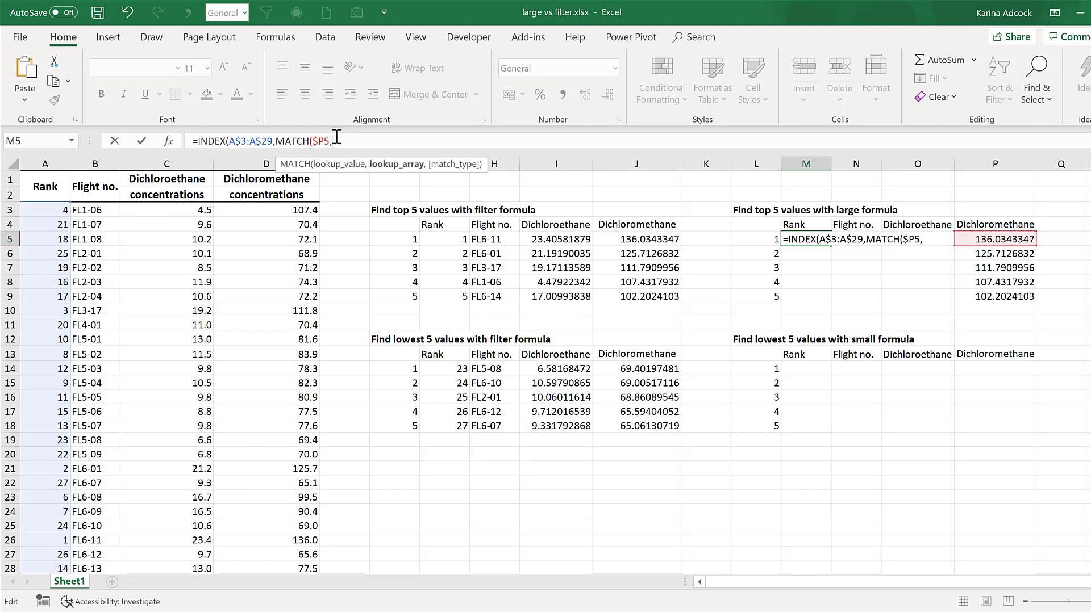
click(292, 206)
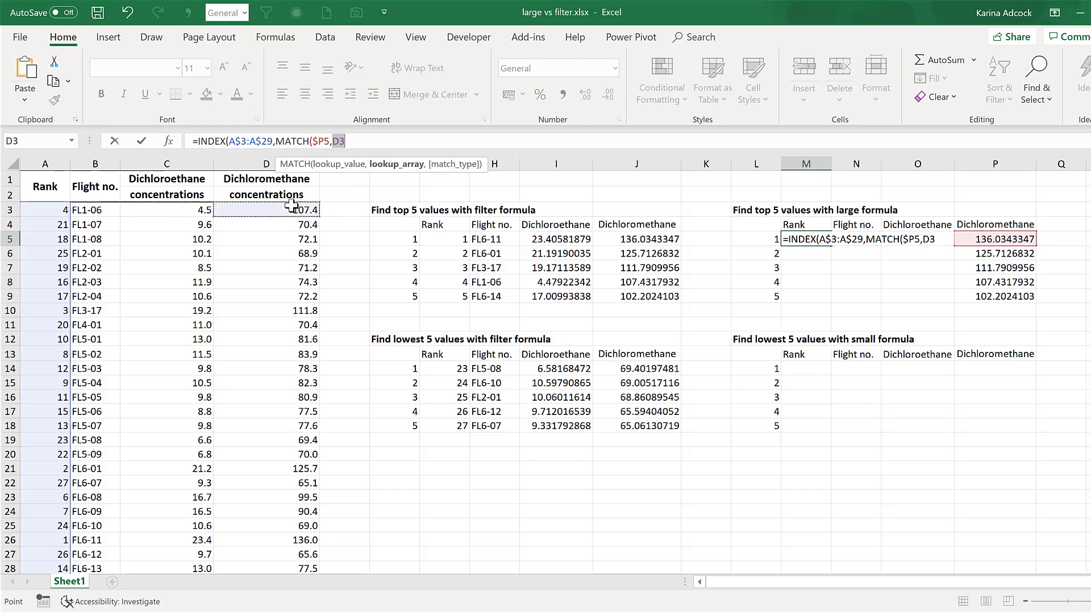
key(ctrl+shift+Down)
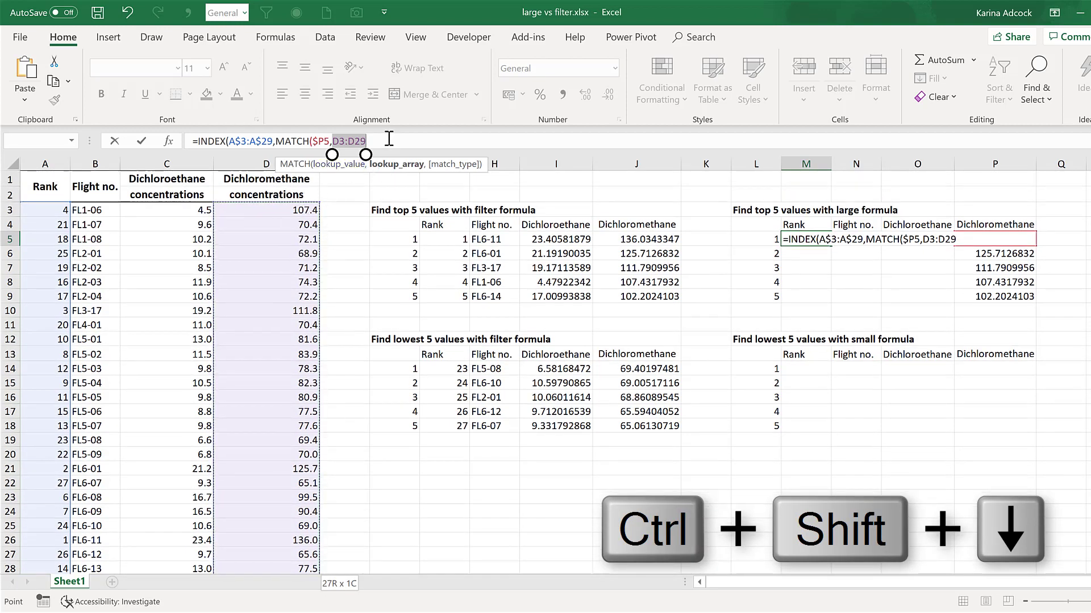
key(F4)
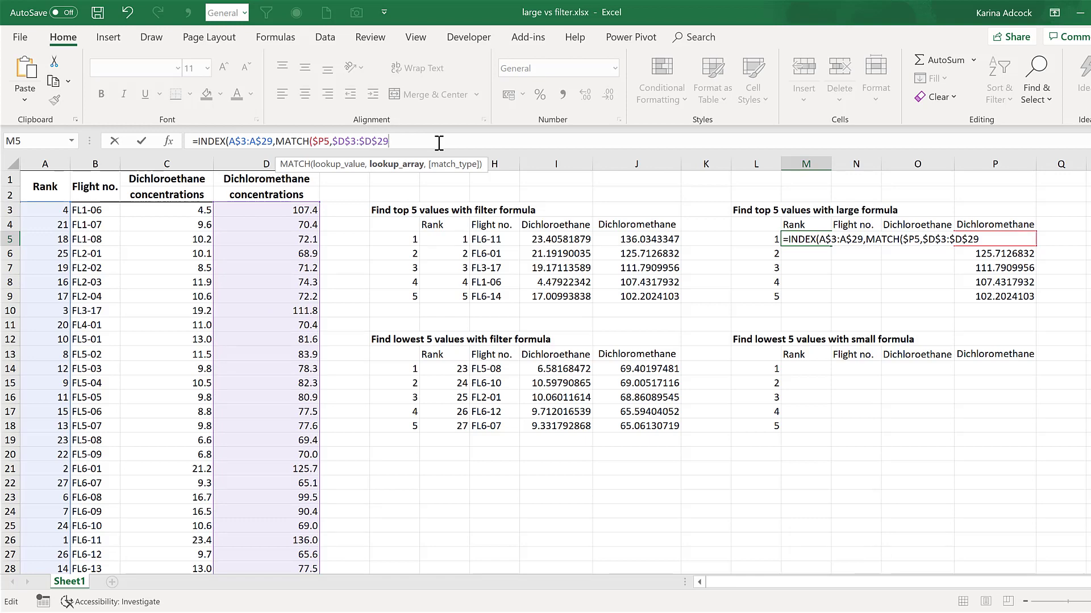
Set the MATCH match type in M5 to 0 for an exact match, close both functions, and commit the formula.
text(,)
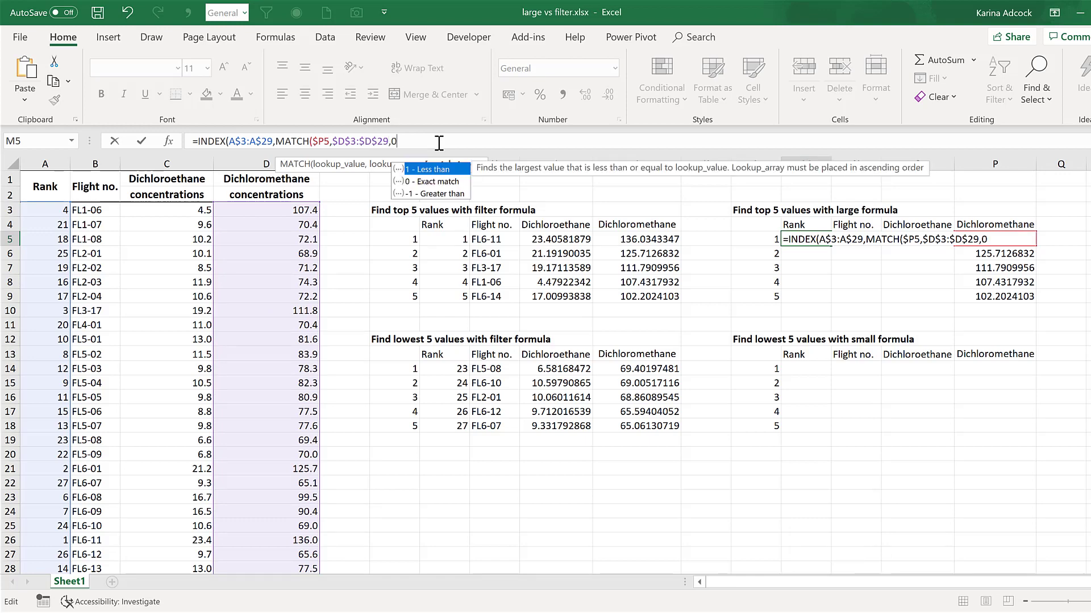
text(0)))
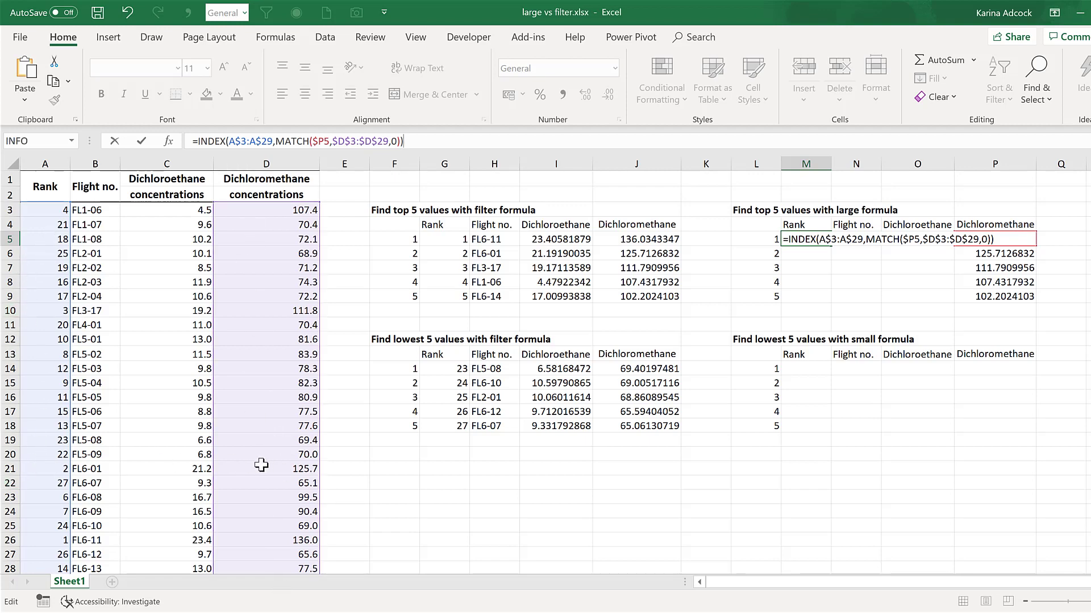
key(Return)
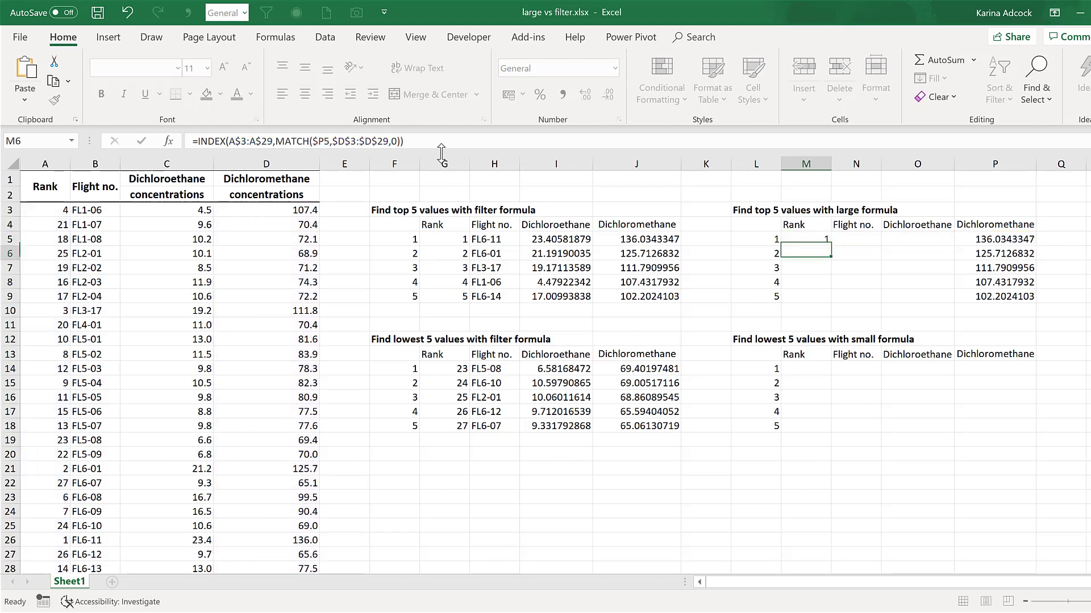
Fill the M5 INDEX MATCH formula across to column O and down to row 9.
click(825, 242)
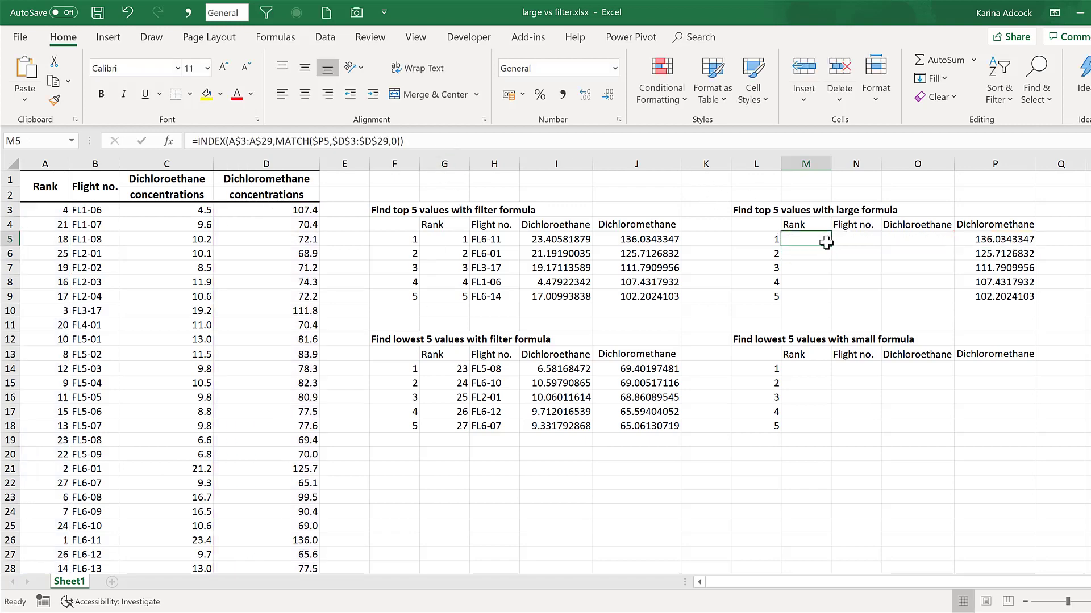
drag(830, 245, 942, 311)
drag(801, 283, 800, 283)
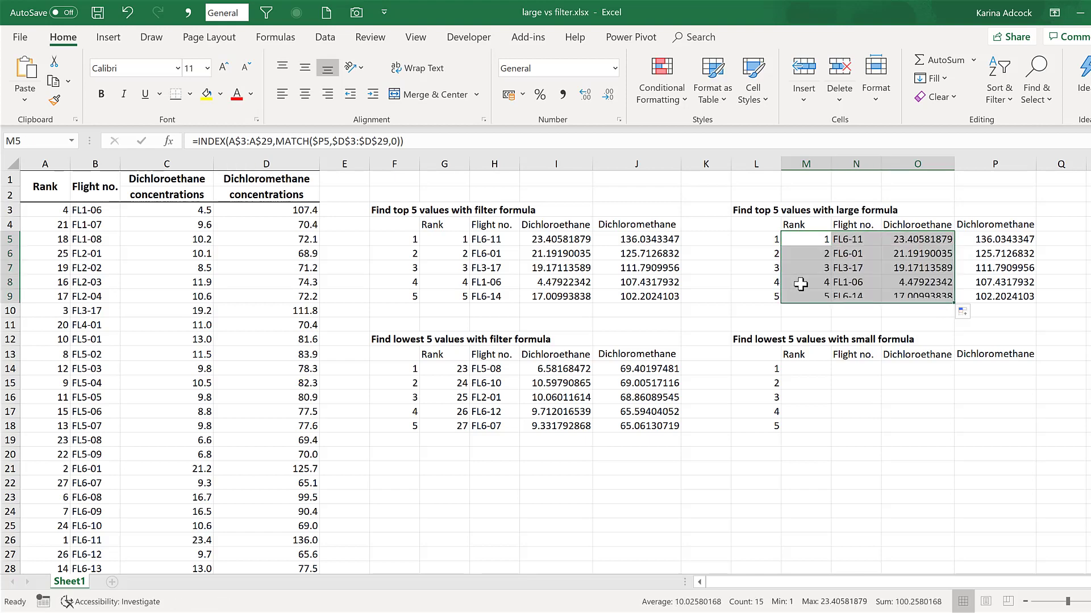
click(792, 314)
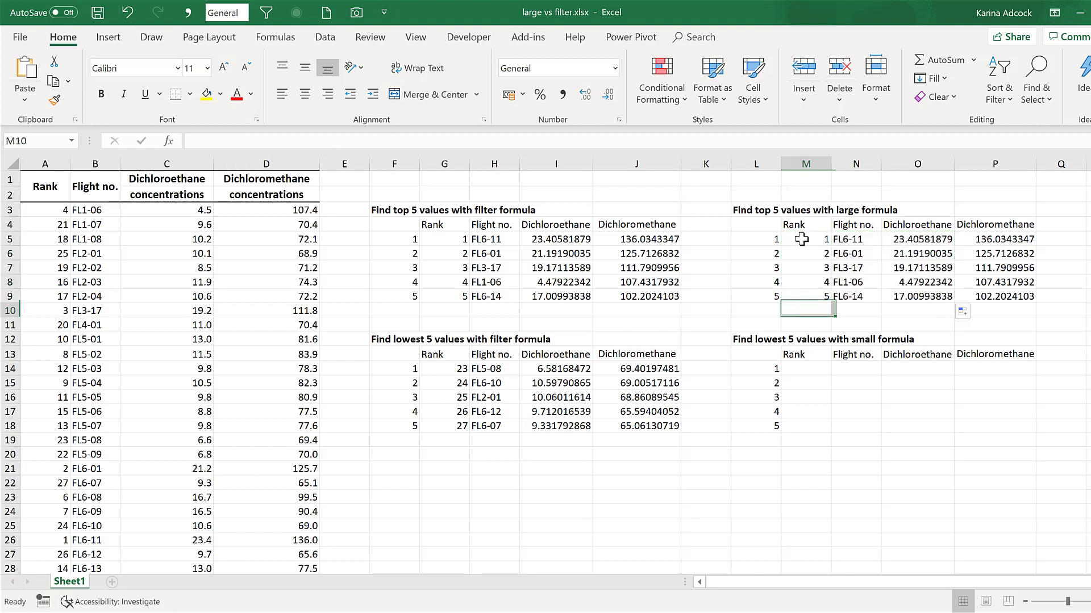
Compare the large formula results in M5:P9 with the filter formula results in G5:J9.
drag(801, 239, 1005, 295)
drag(460, 237, 676, 295)
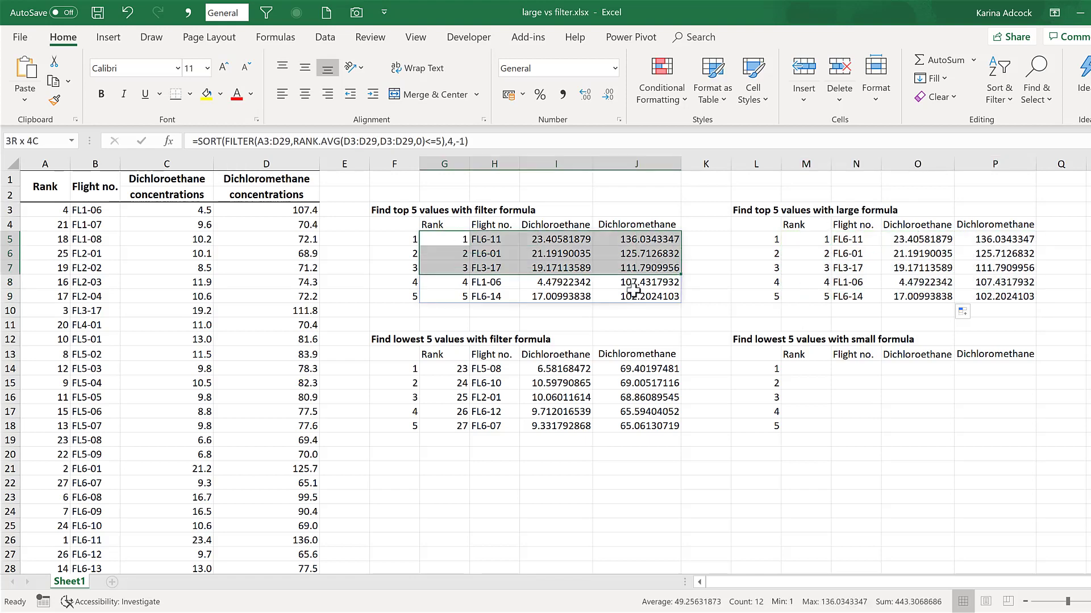
click(761, 310)
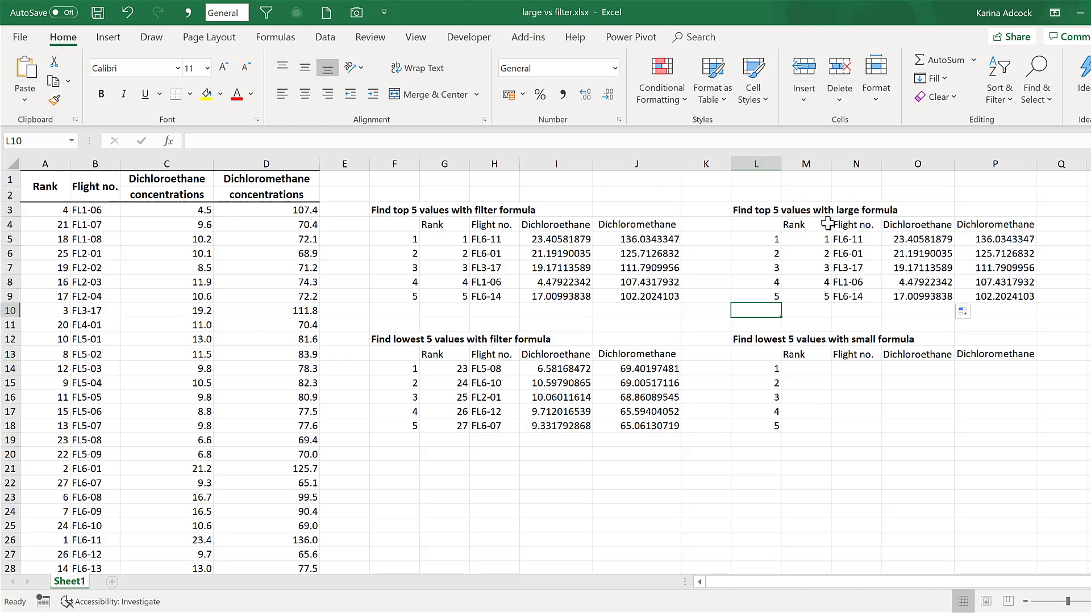
Enter =SMALL(D3:D29,1) in P14 under Dichloromethane in the table for the lowest 5 values with small formula.
click(980, 367)
text(=sma)
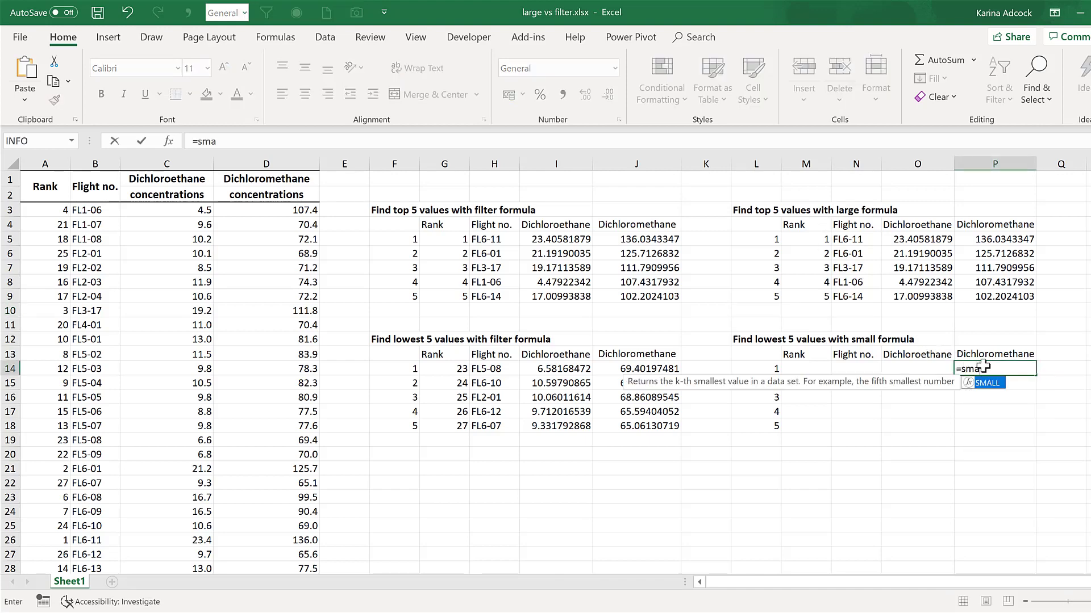
text(ll)
key(Tab)
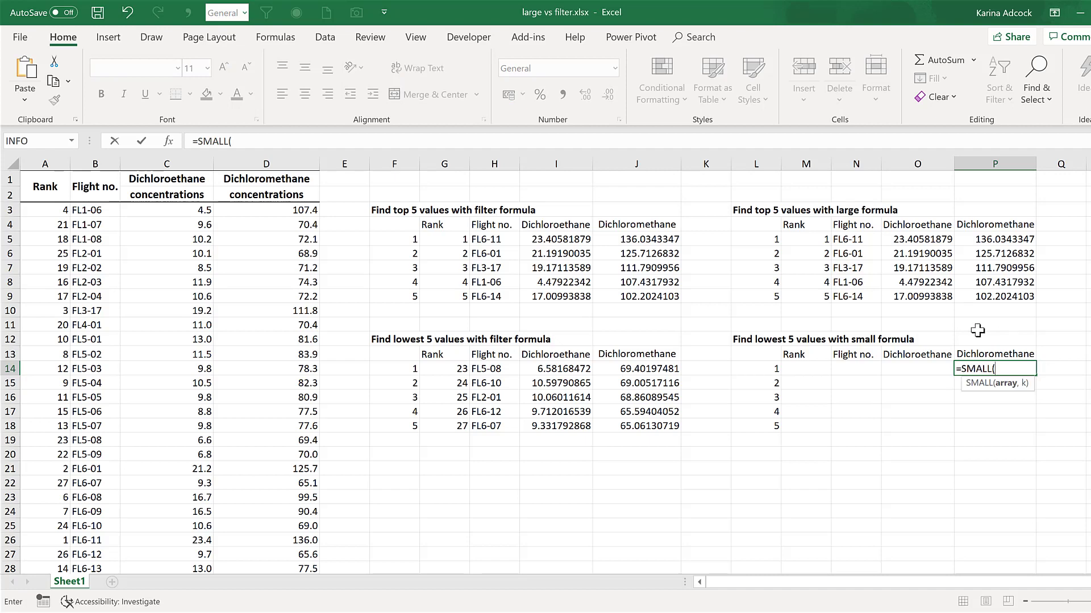
click(265, 210)
key(ctrl+shift+Down)
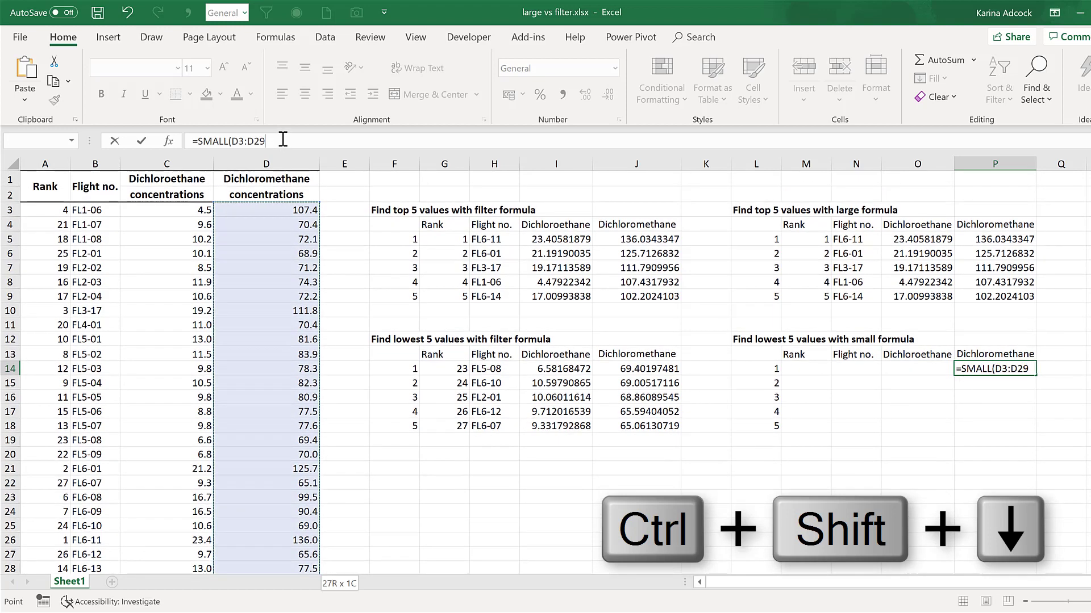
text(,2)
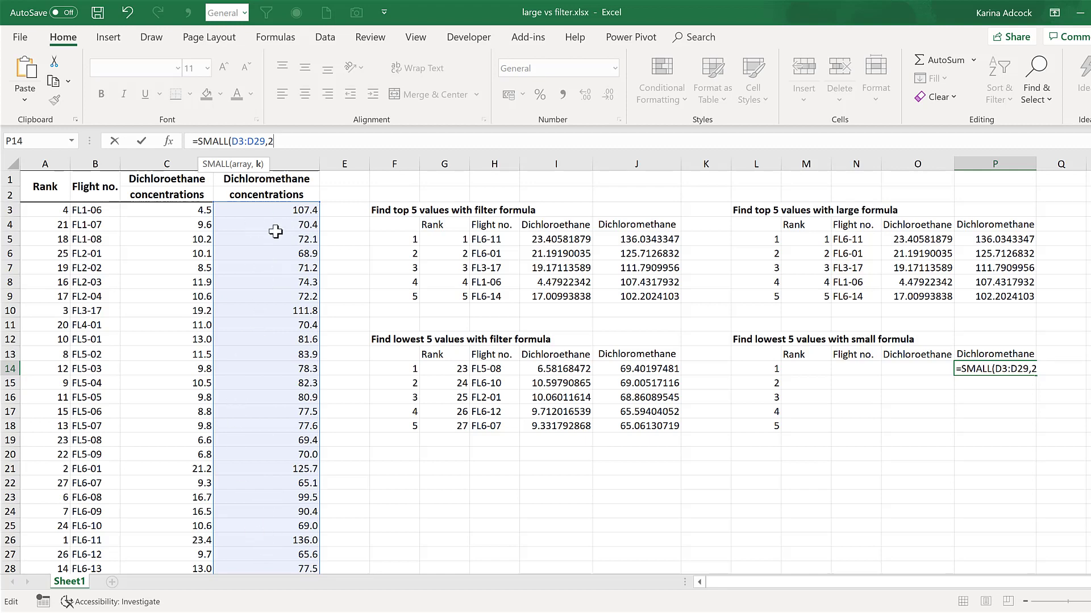
key(BackSpace)
text(1)
key(Return)
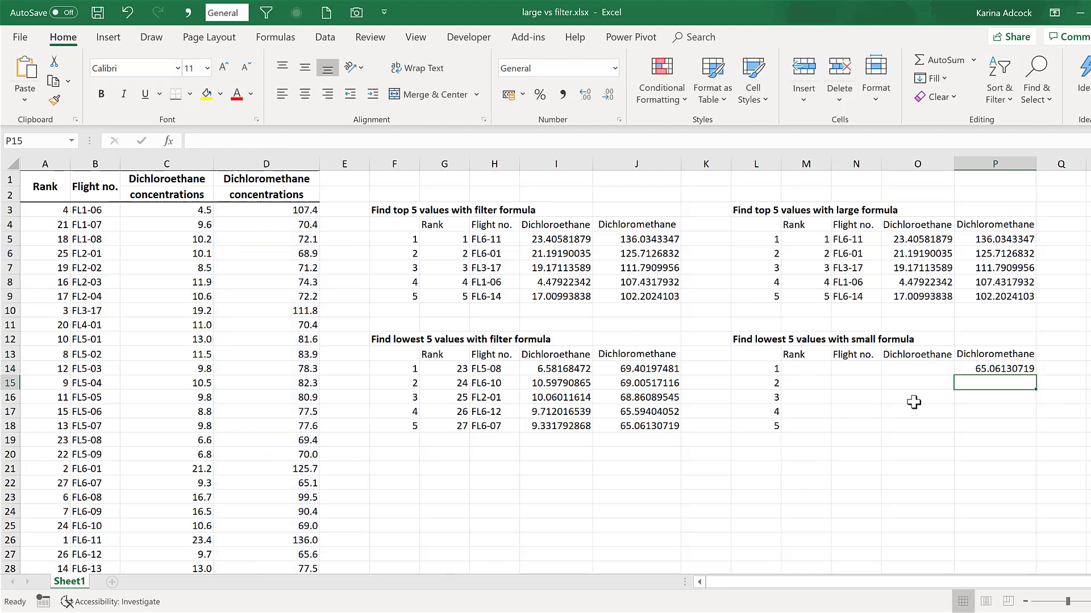
Compare the P14 SMALL result with the filter results in G14:J18, examining the order of rows 17 and 18.
click(970, 369)
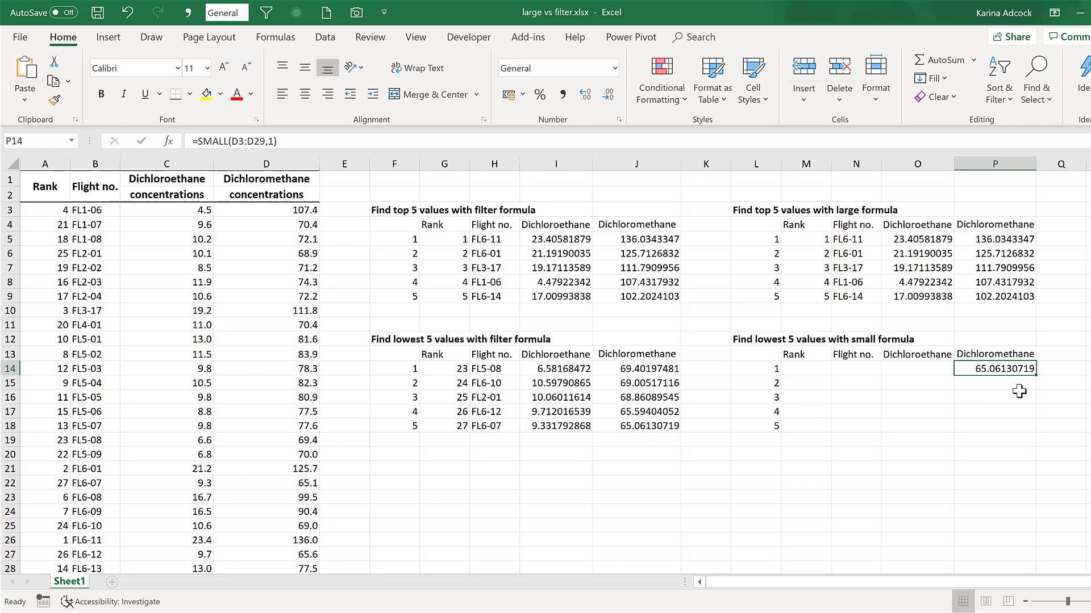
click(634, 426)
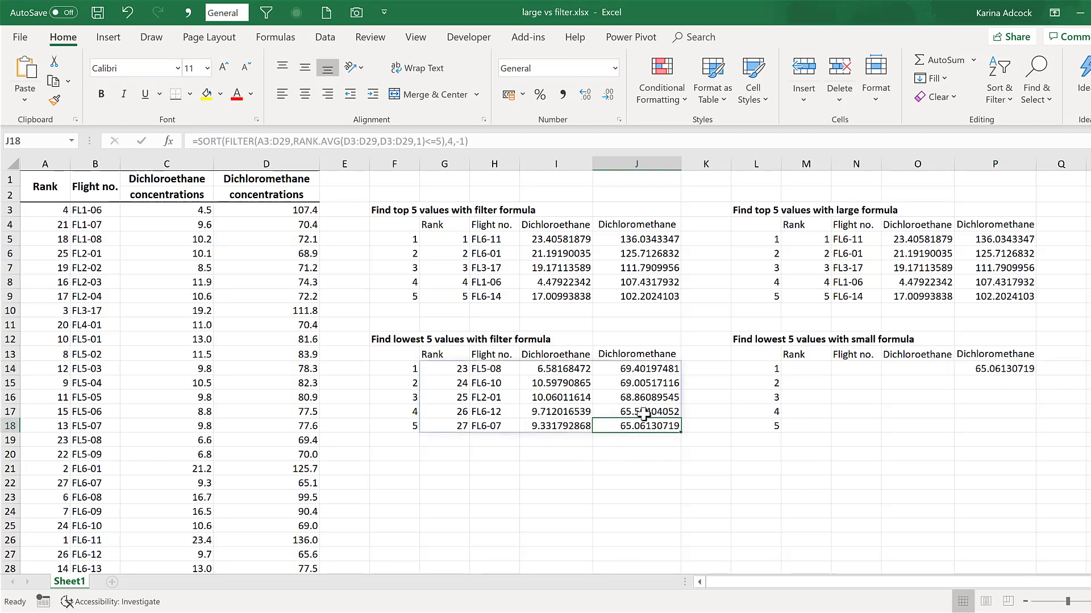
click(636, 451)
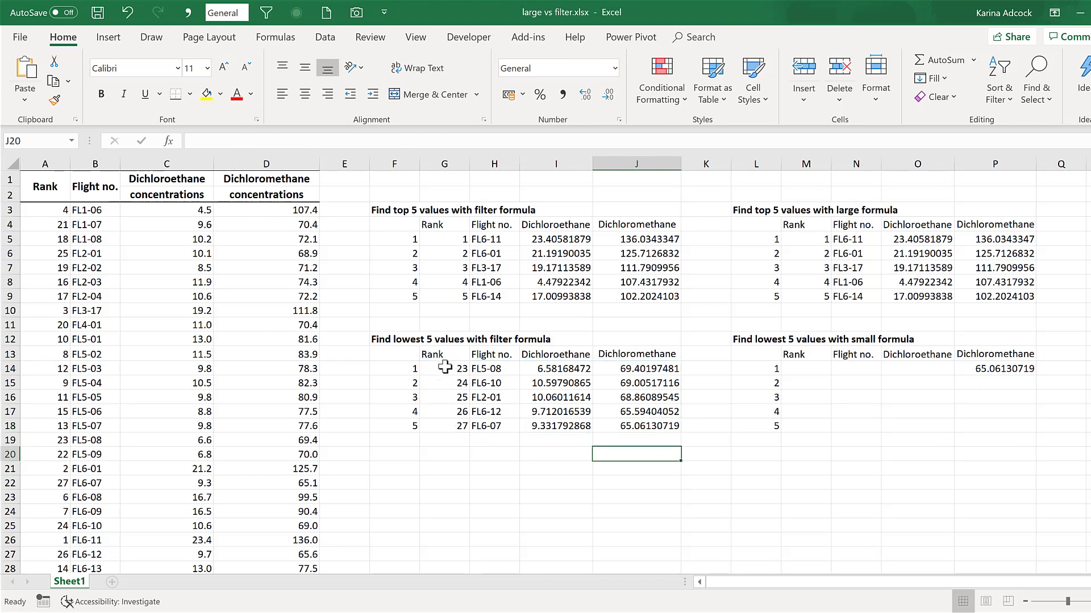
click(444, 368)
click(546, 457)
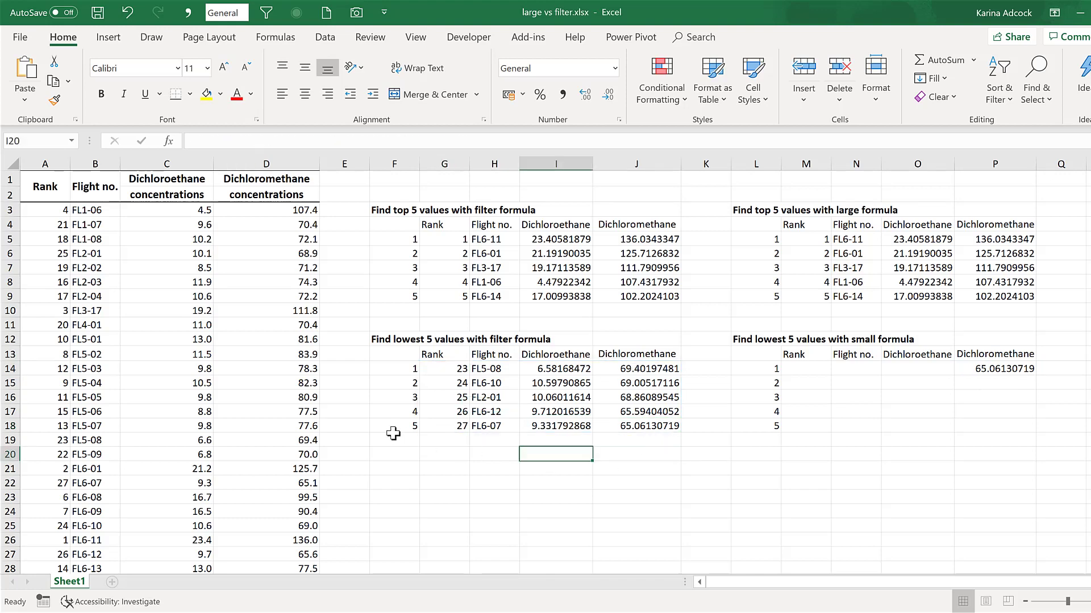
drag(405, 426, 625, 427)
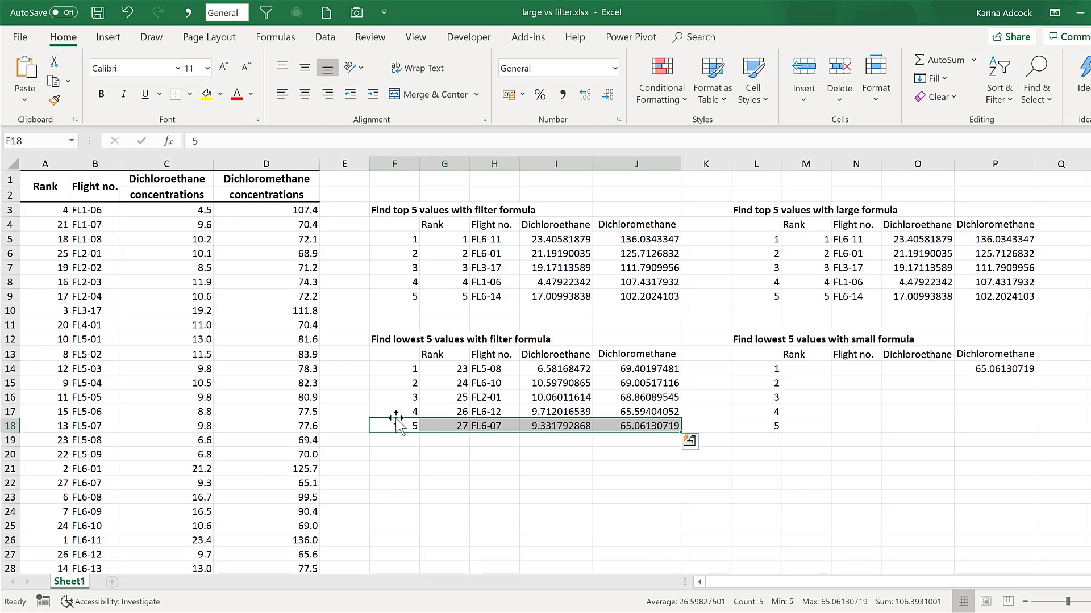
drag(417, 416, 617, 411)
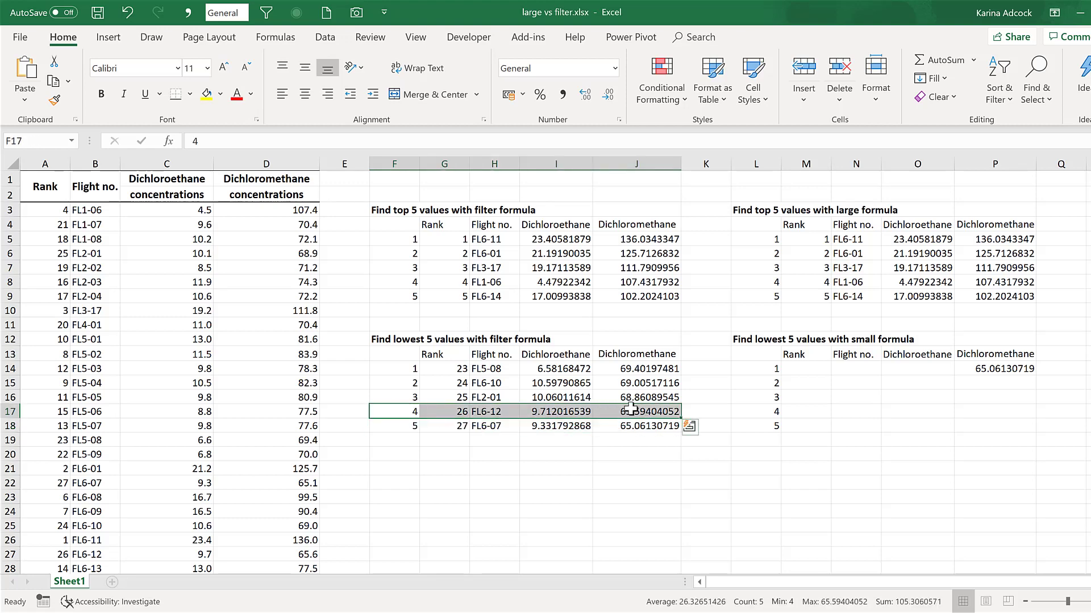
click(623, 447)
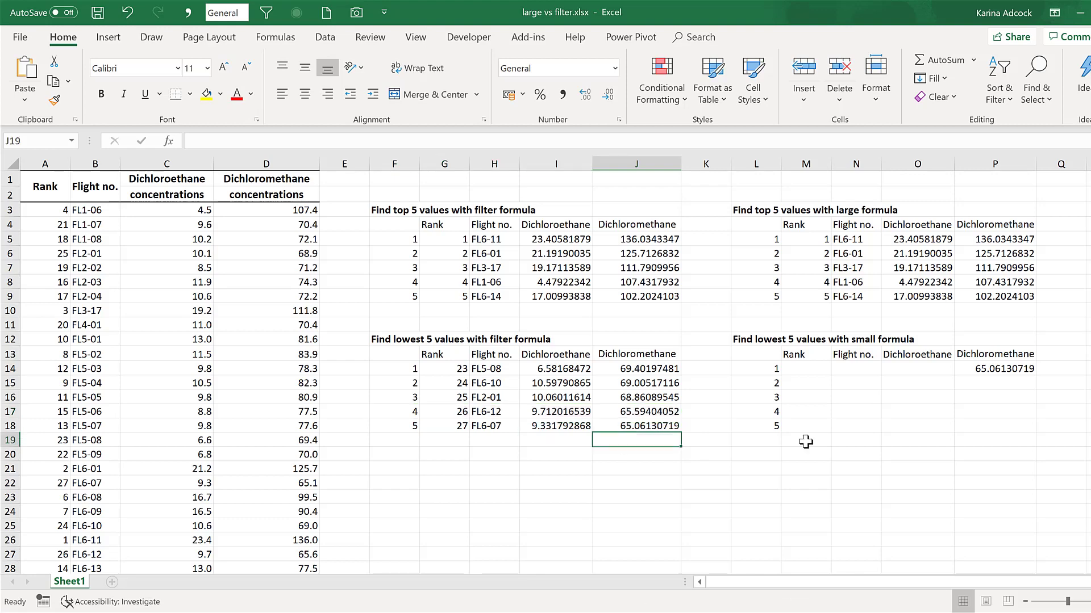
click(988, 369)
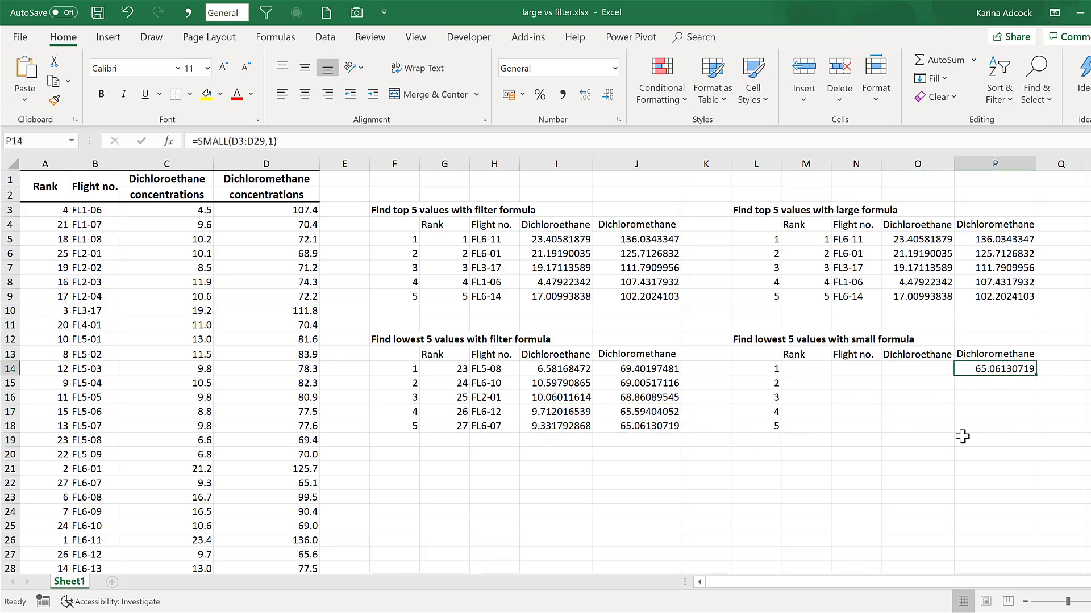
Renumber L14:L18 in descending order from 5 to 1, extending the series down to L18.
click(758, 367)
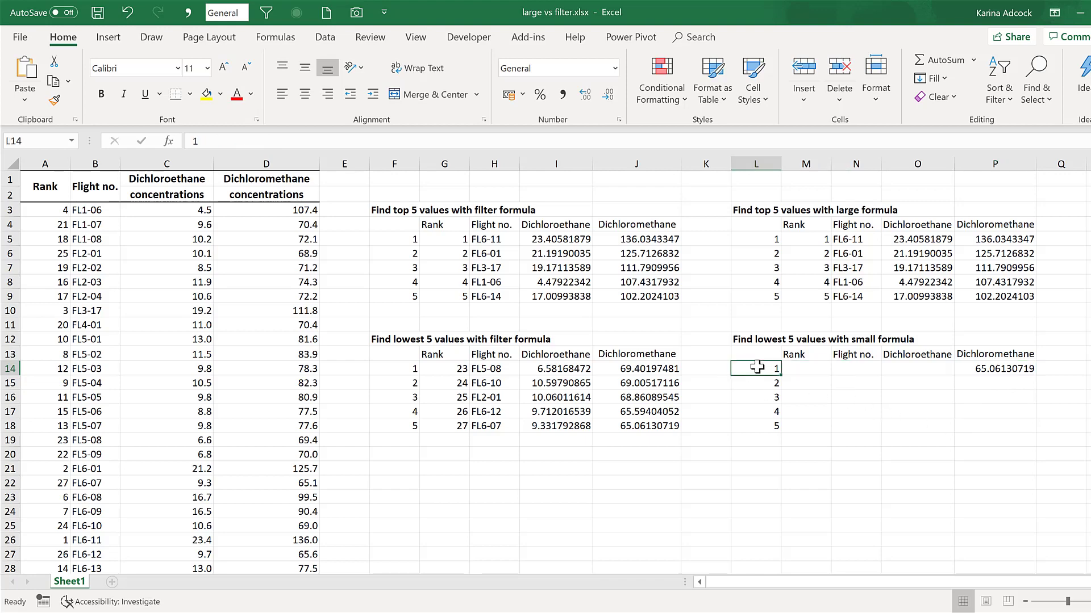
text(5)
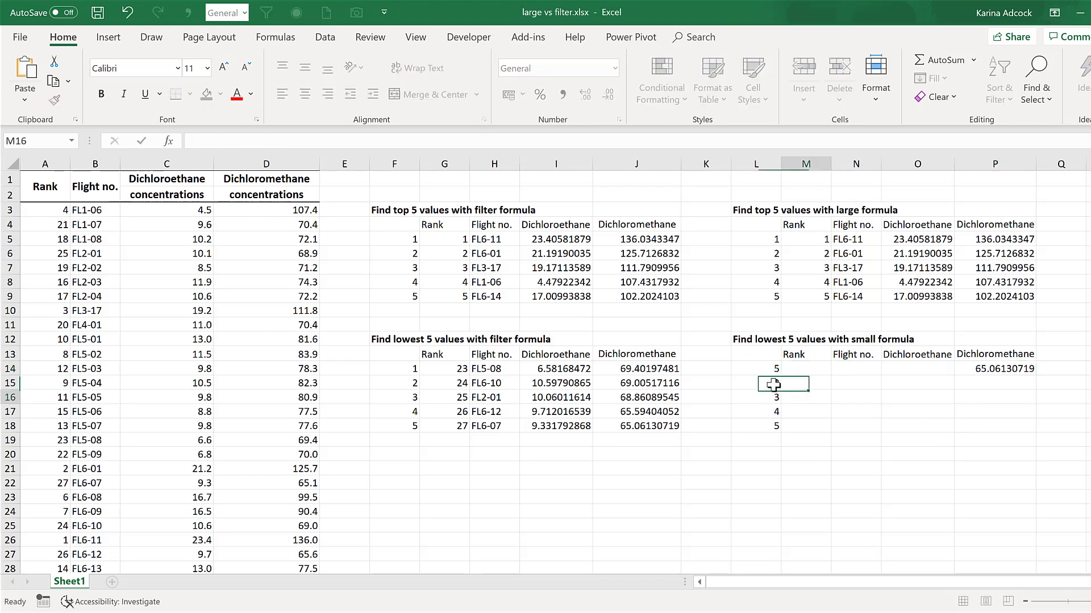
key(Return)
text(4)
key(Return)
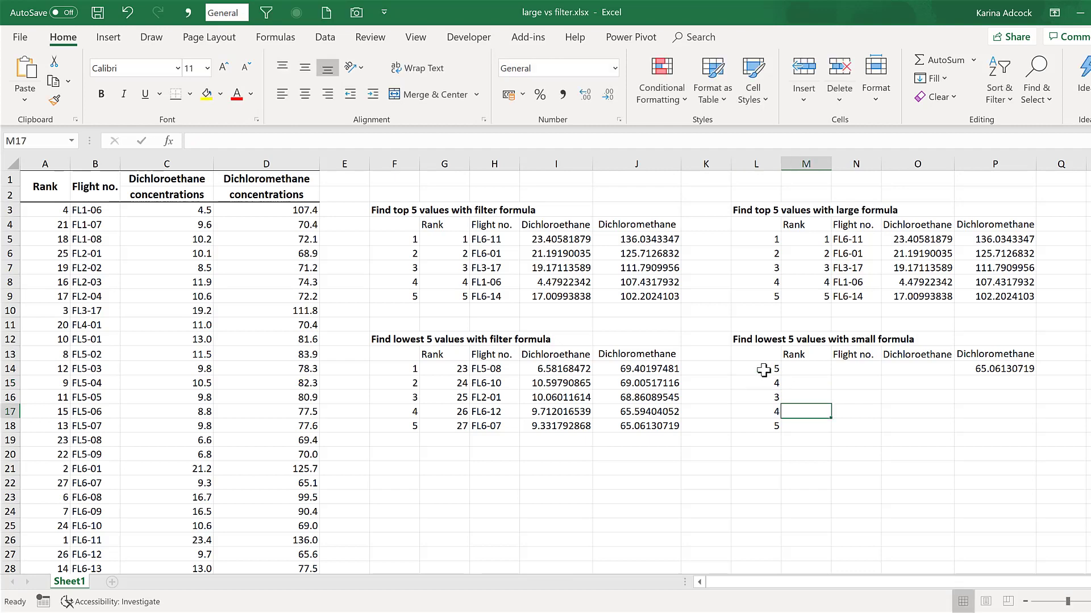
drag(764, 370, 779, 433)
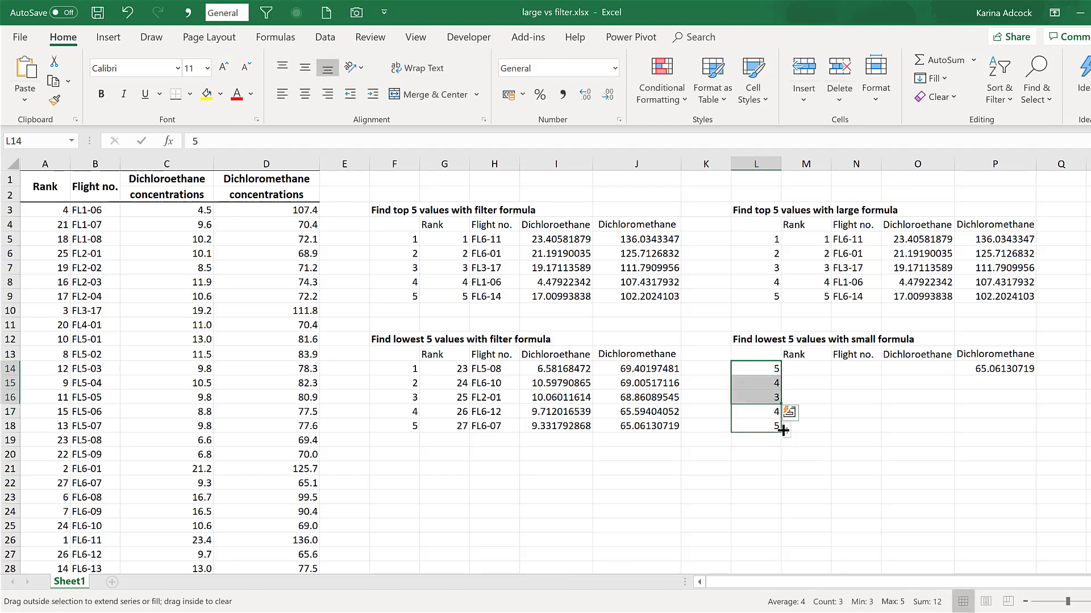
click(823, 397)
Replace the k argument of the P14 SMALL formula with a reference to L14.
click(1003, 368)
click(273, 141)
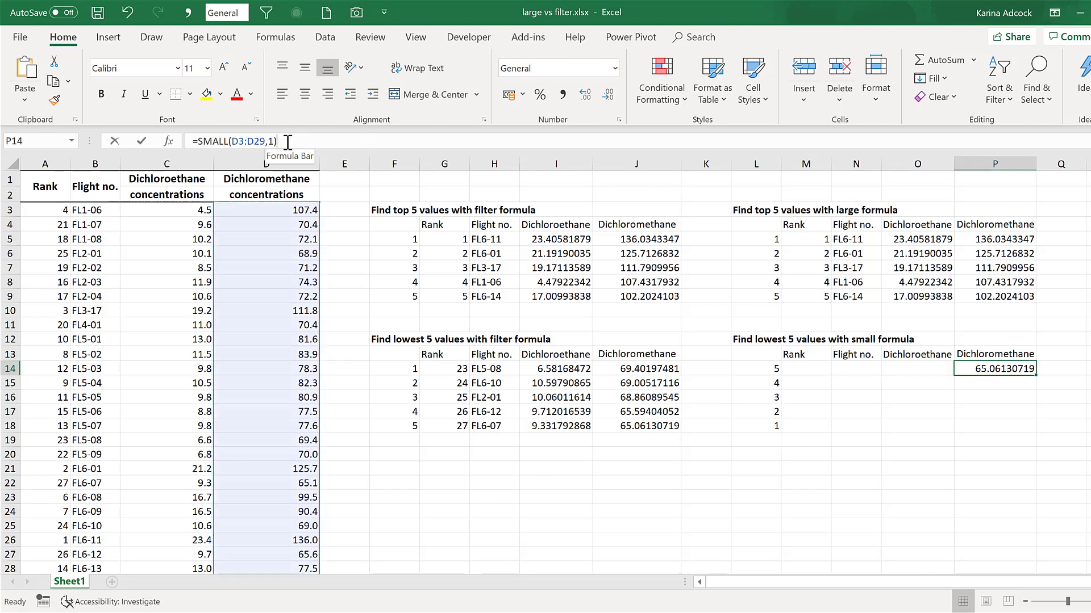
key(BackSpace)
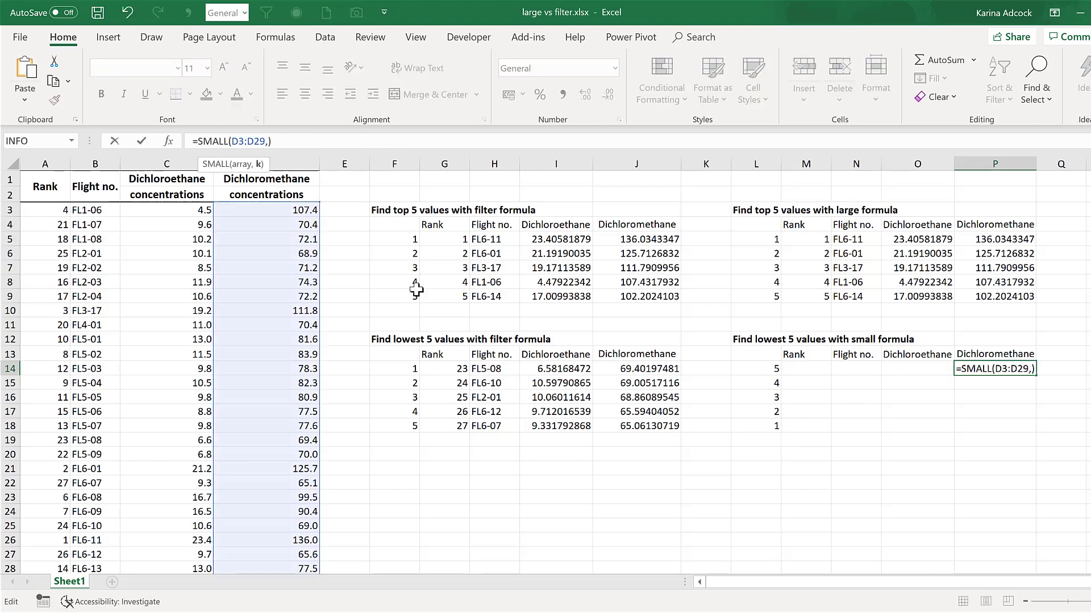
click(767, 371)
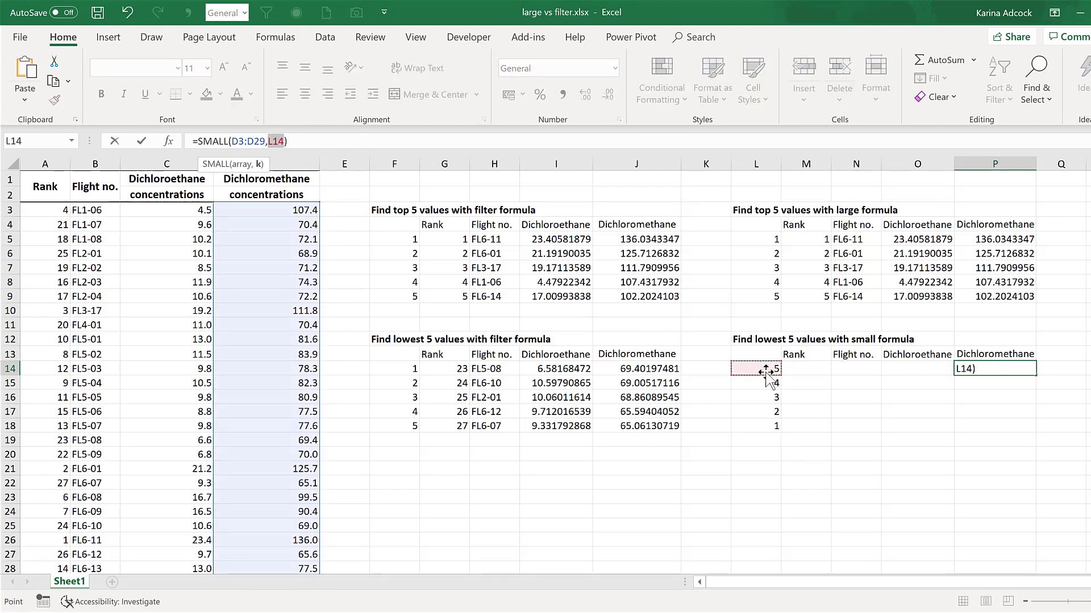
Make the array in the P14 SMALL formula absolute as $D$3:$D$29 and commit the formula.
click(241, 142)
key(F4)
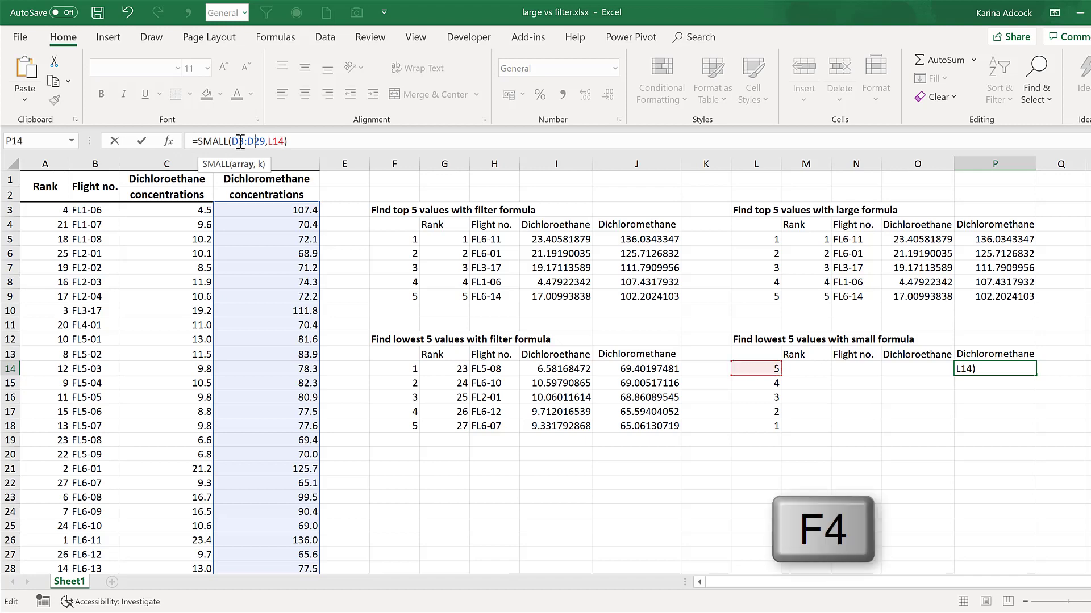
click(271, 142)
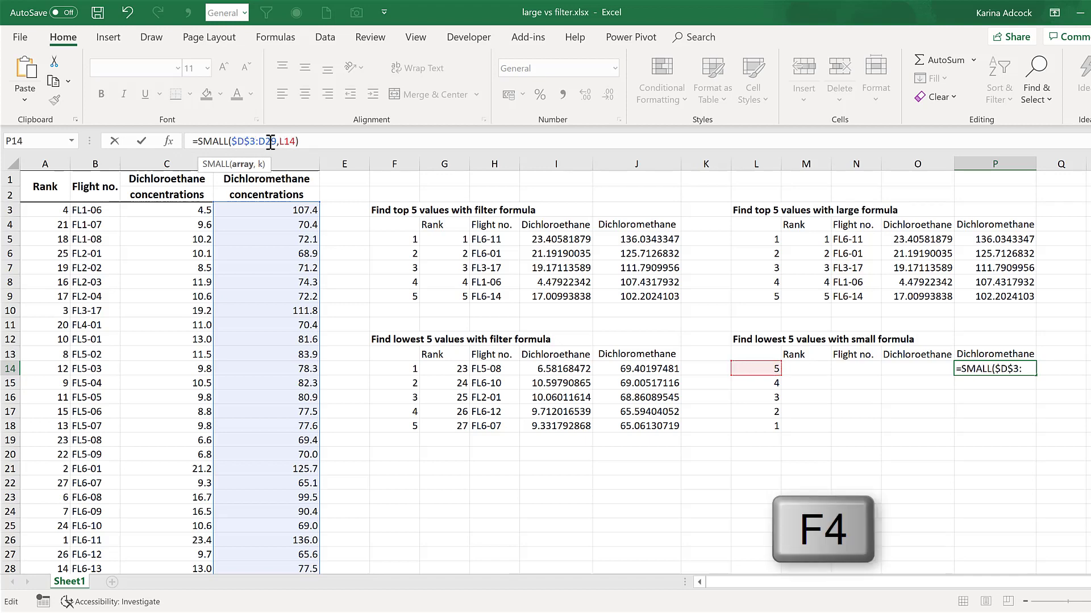
key(F4)
click(323, 141)
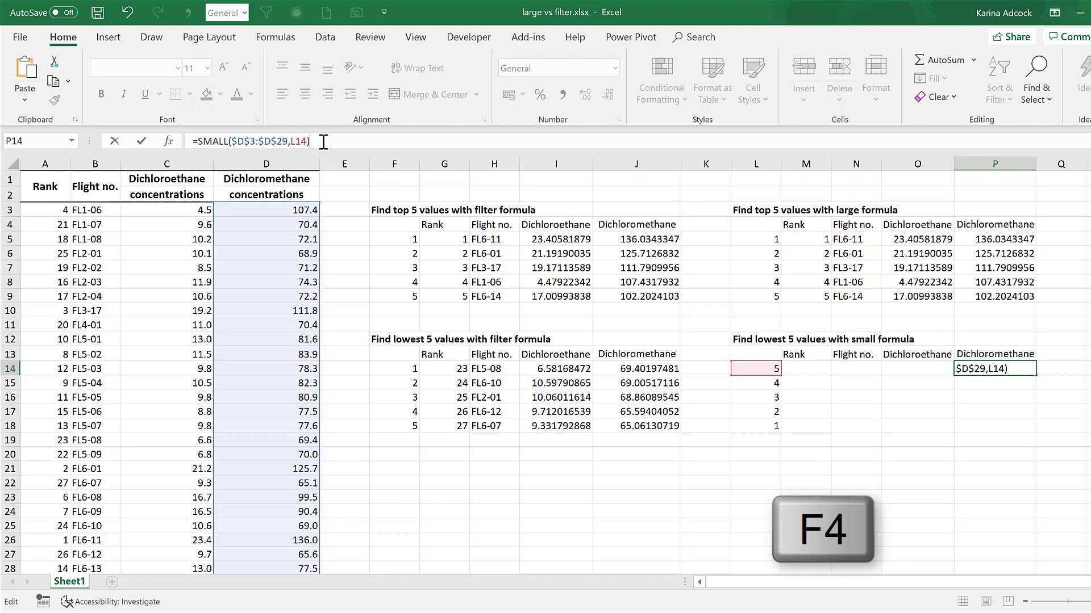
key(Return)
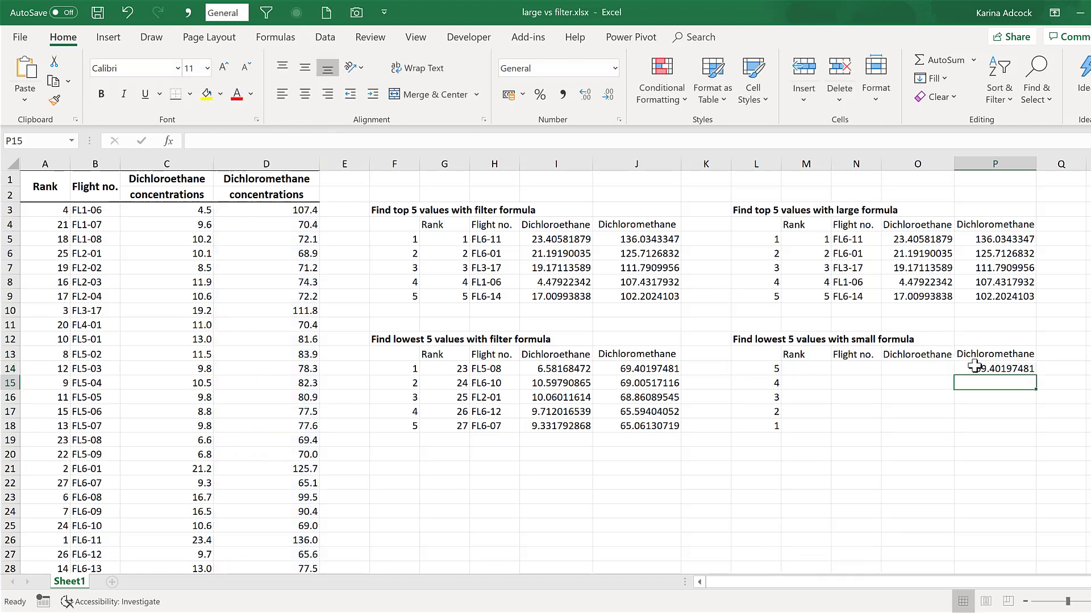
Fill the P14 SMALL formula down to P18 and compare the values with J14:J18.
click(1019, 372)
drag(1035, 376, 1034, 432)
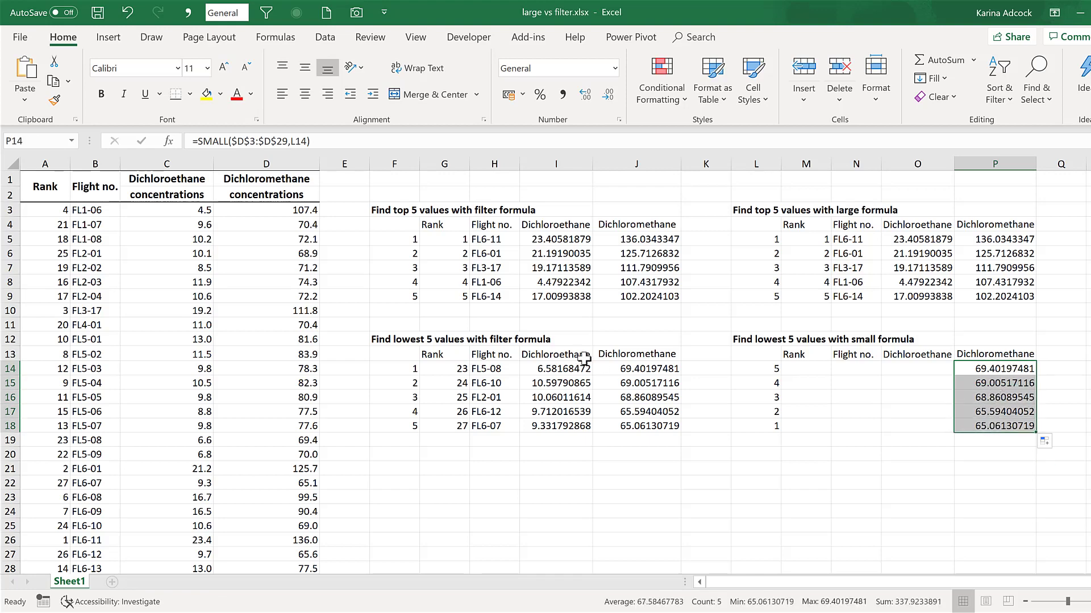
drag(643, 370, 642, 425)
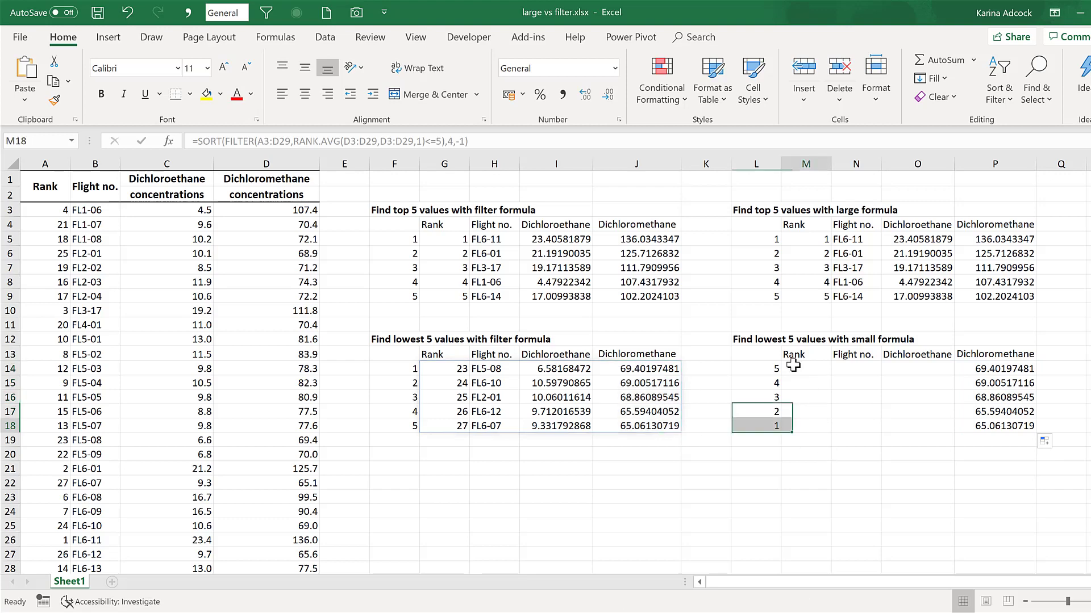
Copy the INDEX MATCH formula text from M5 into M14 without shifting its references.
drag(798, 369, 916, 429)
click(829, 379)
click(818, 369)
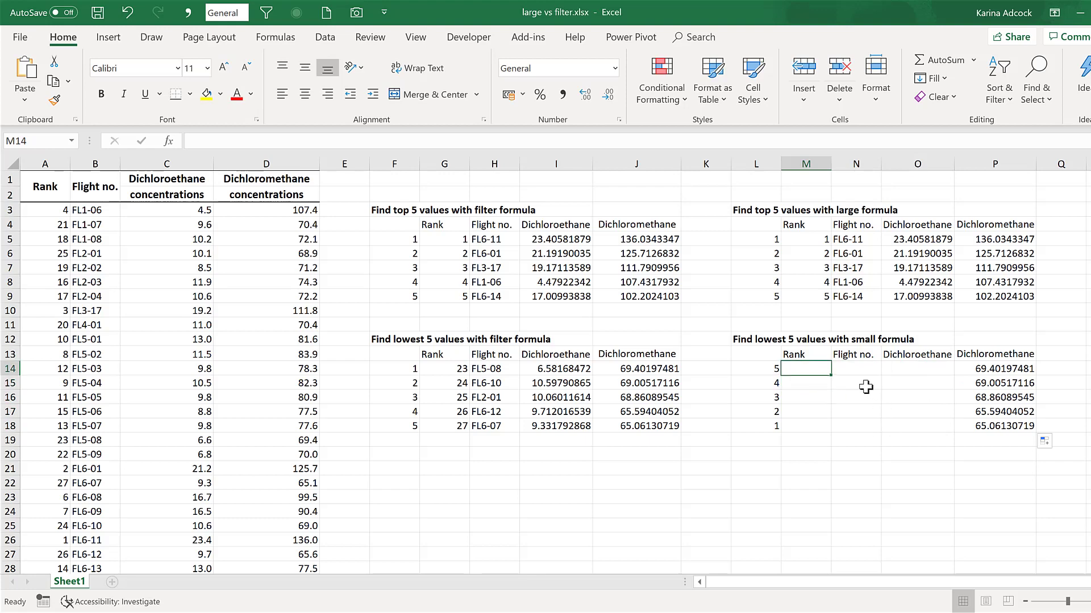
click(809, 239)
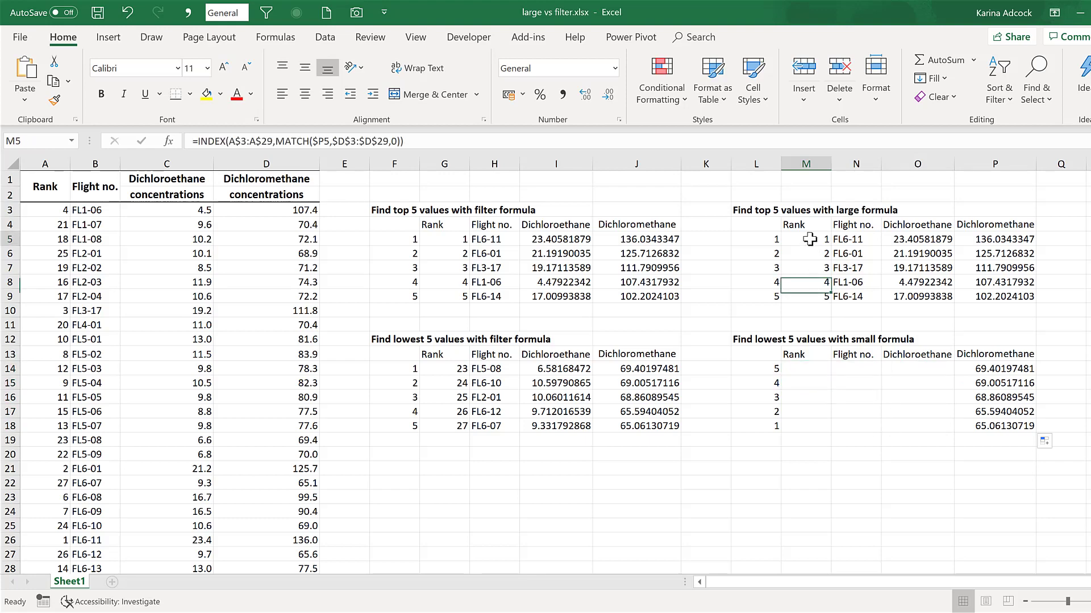
click(404, 140)
shift+click(192, 141)
key(ctrl+c)
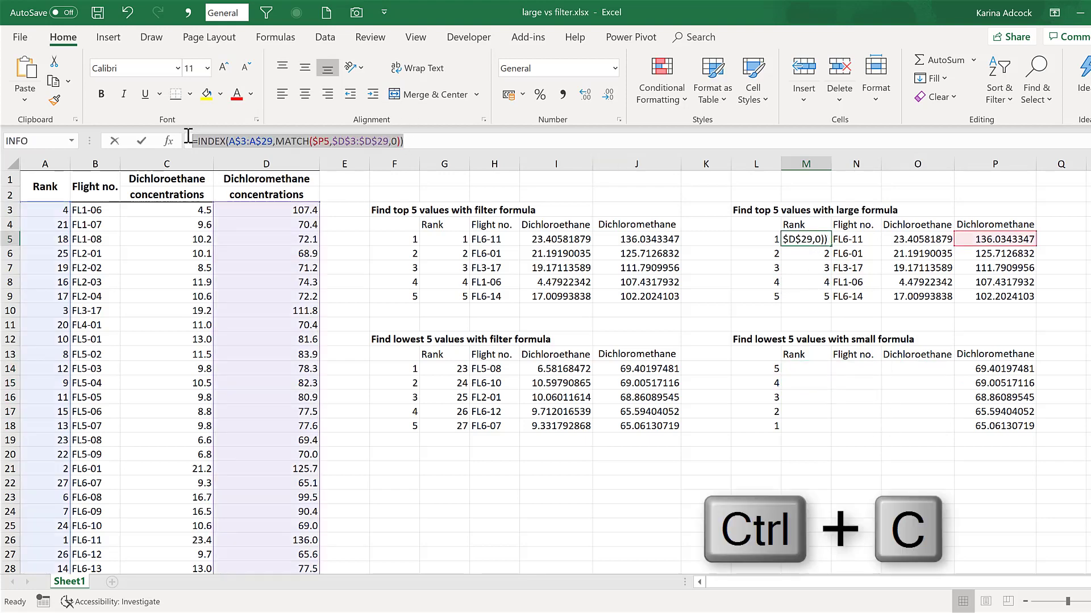
key(Escape)
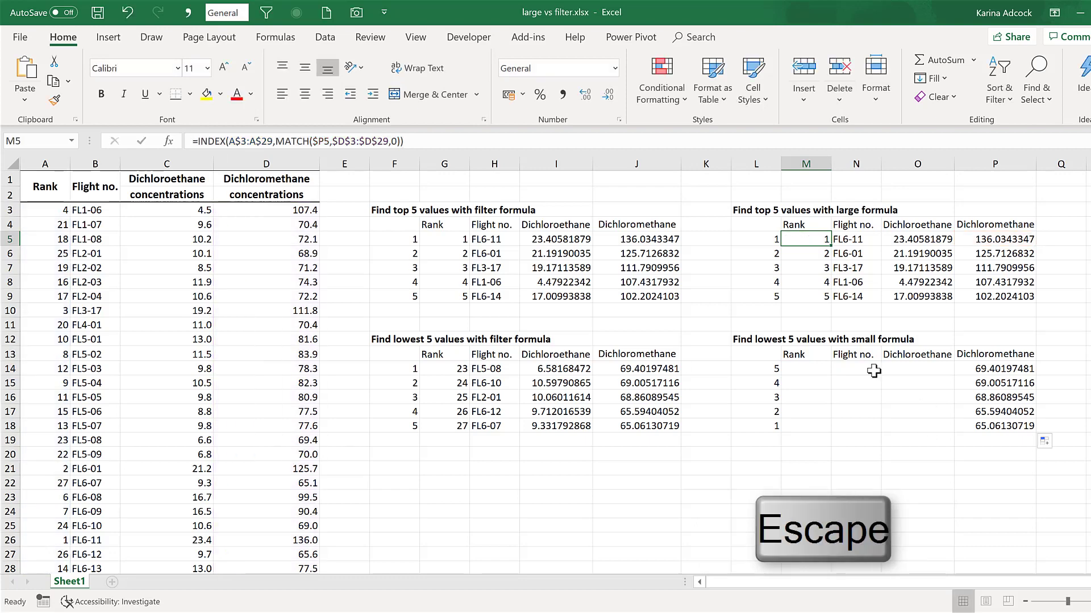
click(811, 371)
key(ctrl+v)
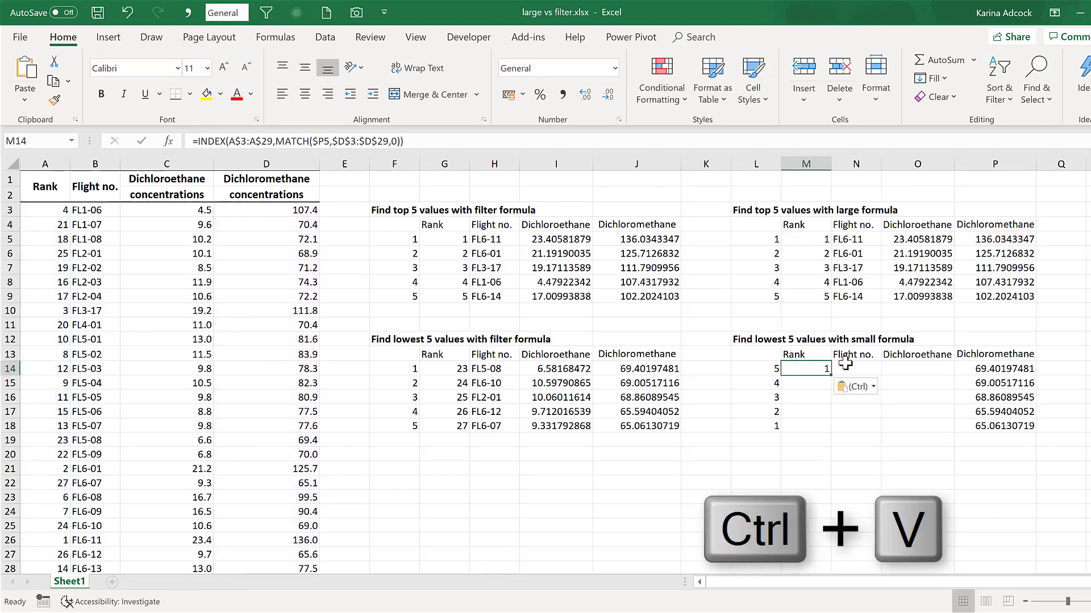
Repoint the MATCH lookup value in the M14 formula to $P14 and commit it.
key(F2)
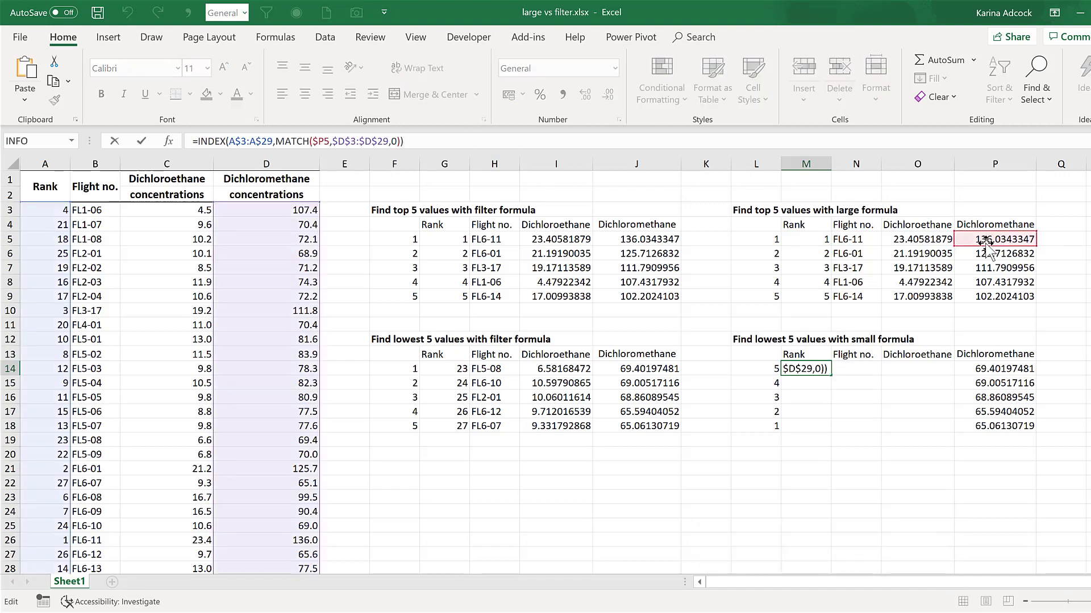
drag(988, 251, 988, 374)
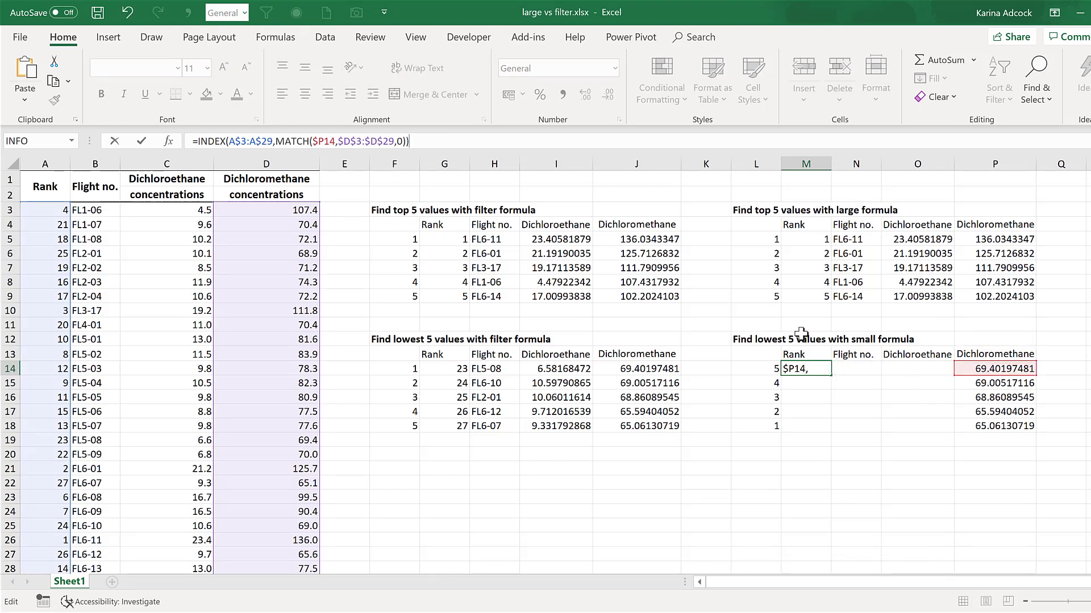
key(Return)
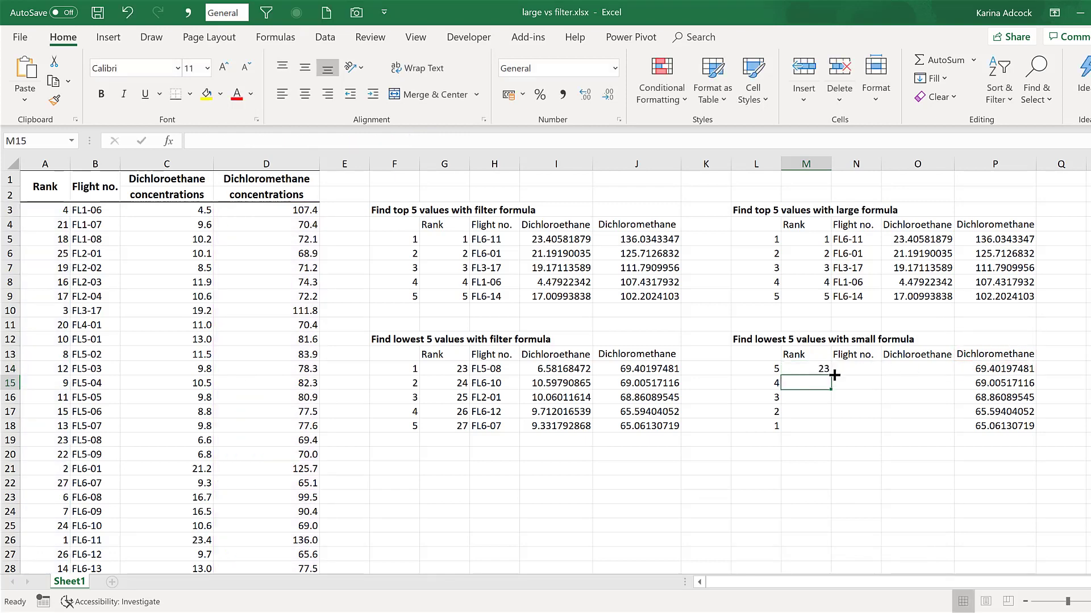
Fill the M14 INDEX MATCH formula across to column O and down to row 18.
click(826, 372)
drag(830, 375, 950, 425)
drag(946, 440, 945, 440)
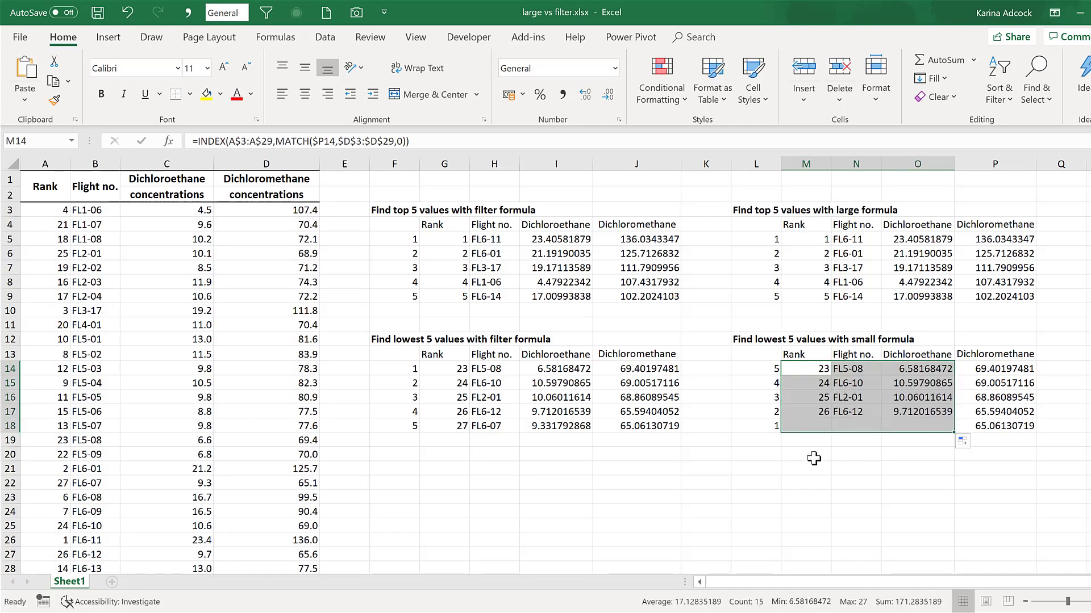
click(812, 454)
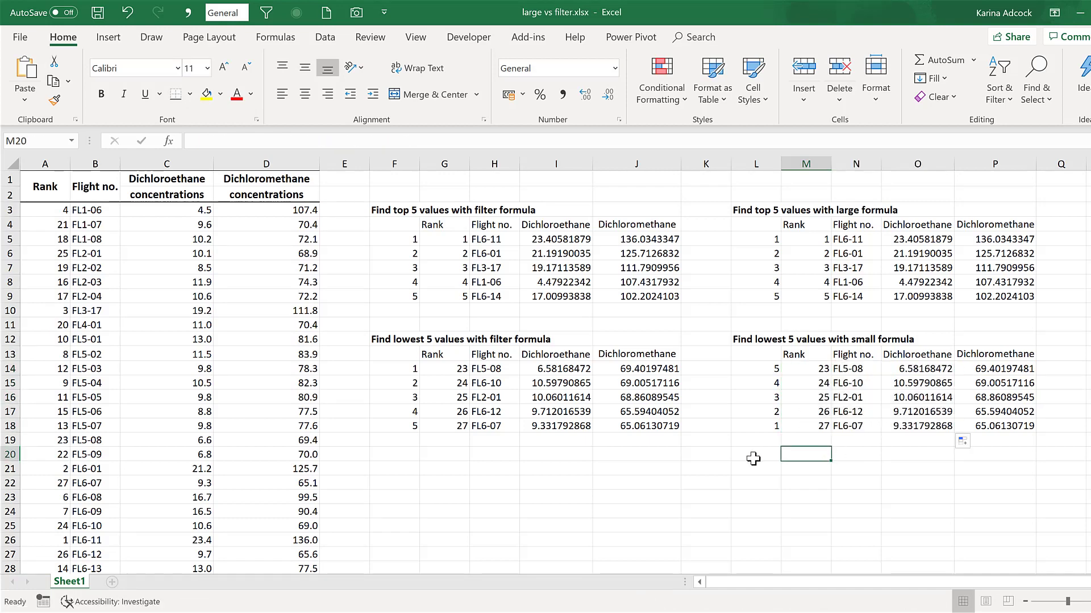
Compare the lowest 5 records in M14:P18 with the FILTER results in G14:J18.
drag(812, 368, 987, 431)
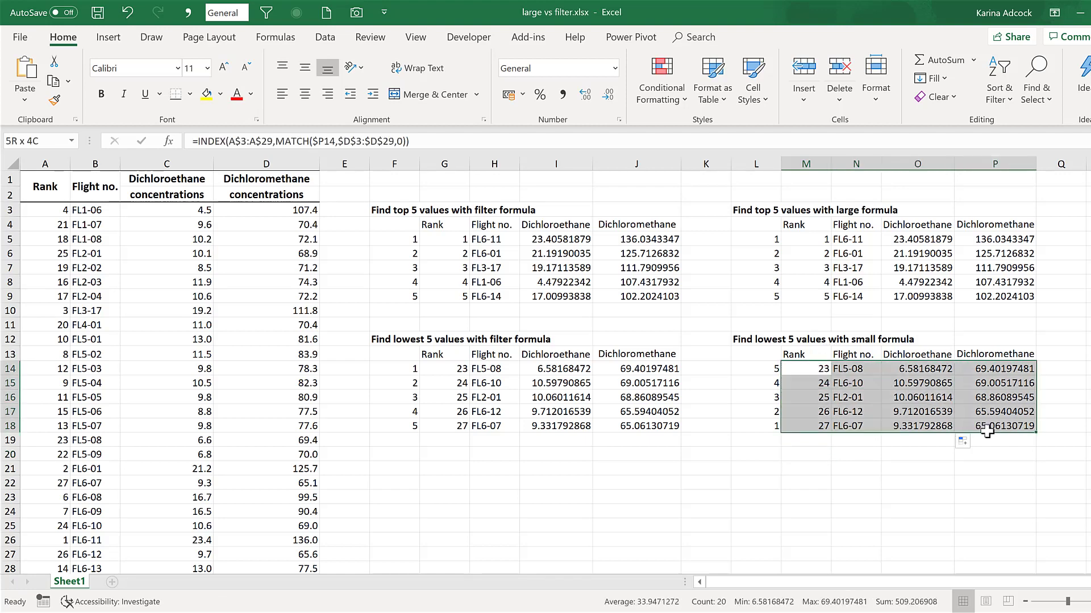
drag(449, 369, 642, 426)
click(608, 458)
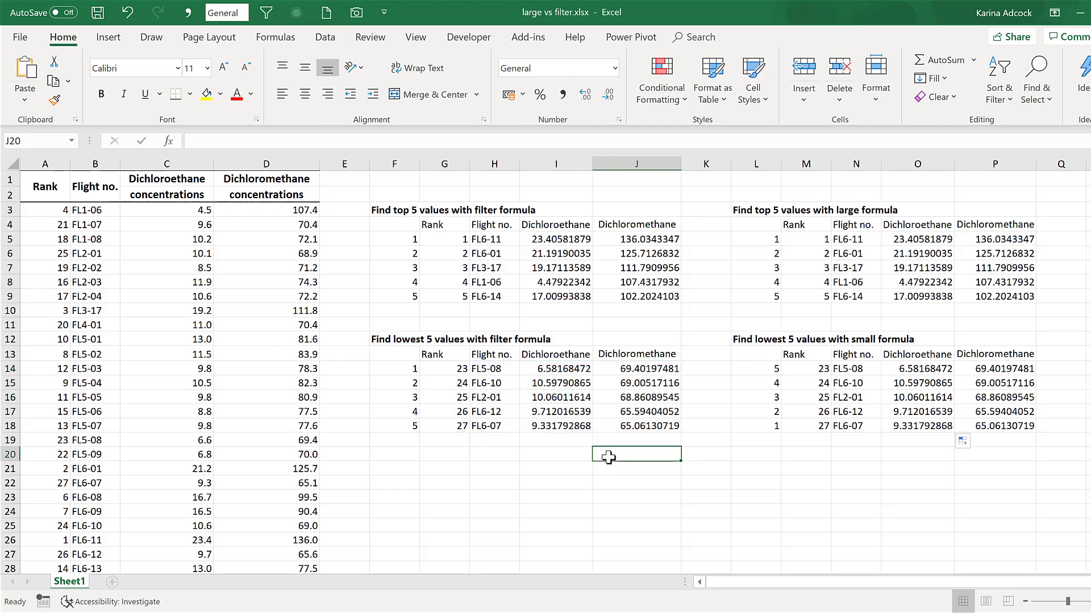